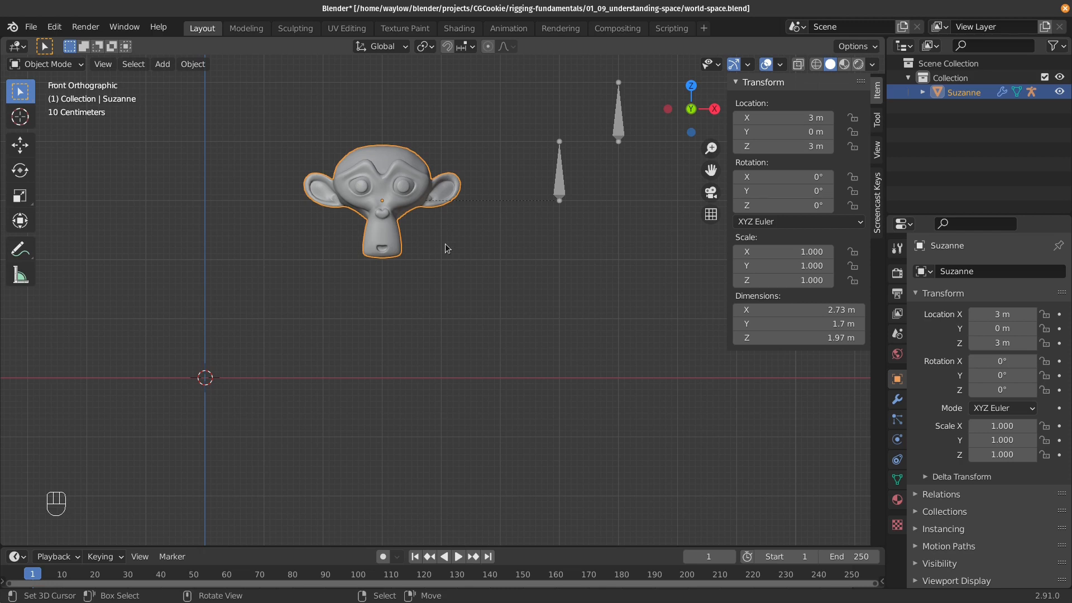
click(560, 194)
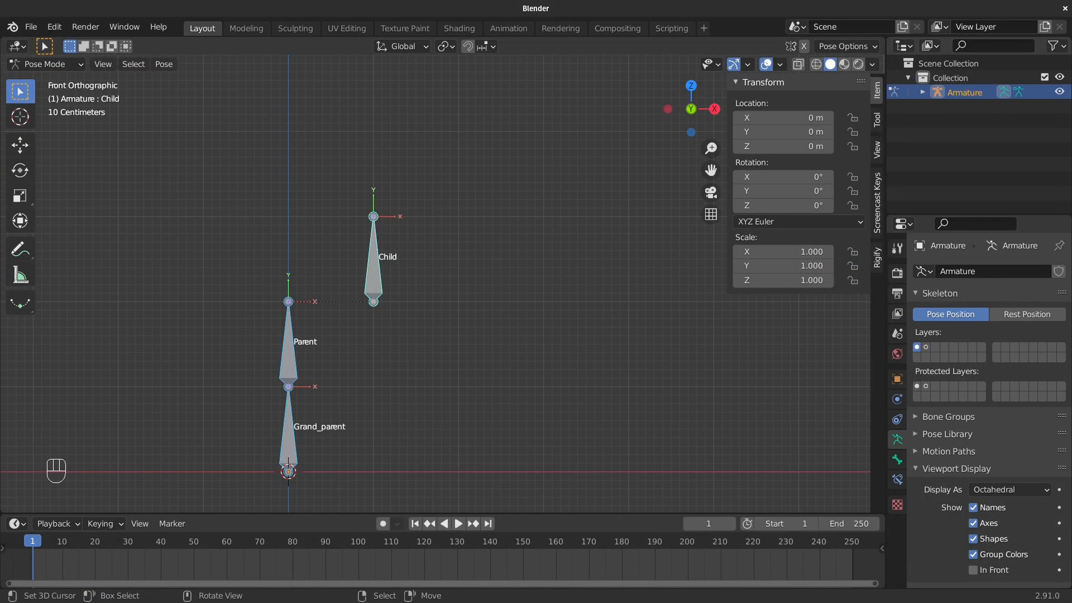
Step: Check the Child bone's coordinates in Edit Mode, and in Pose Mode move the bone 1 m along the global X axis
click(371, 276)
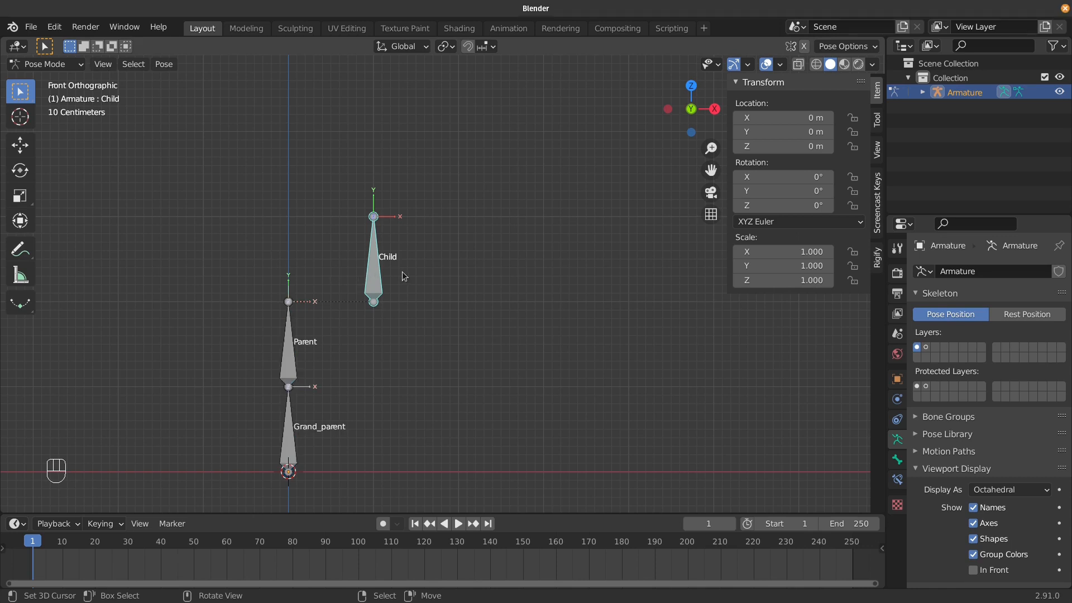
key(Tab)
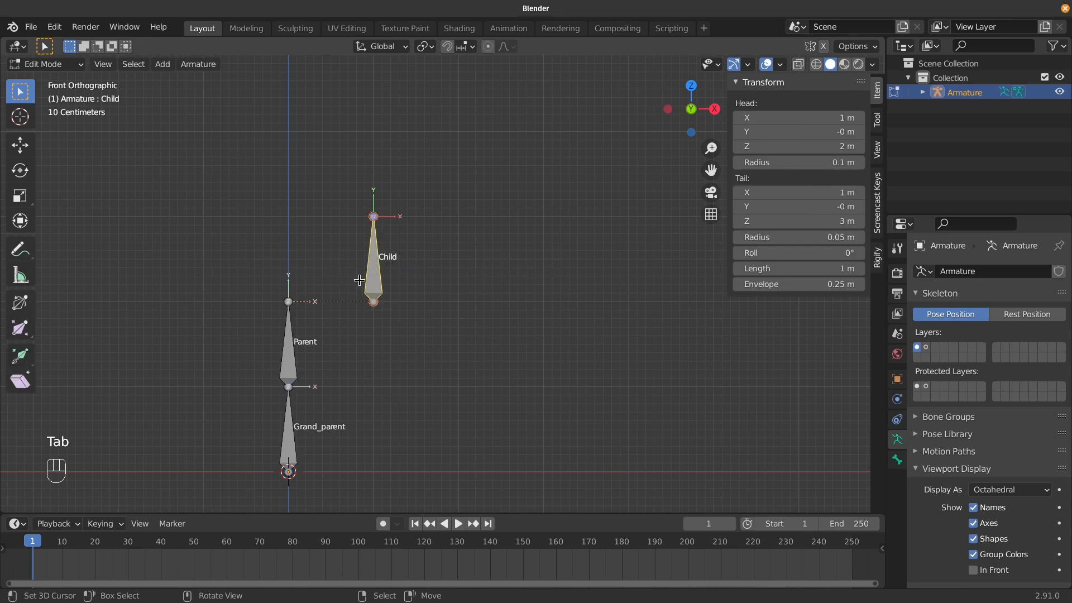
key(Tab)
click(360, 364)
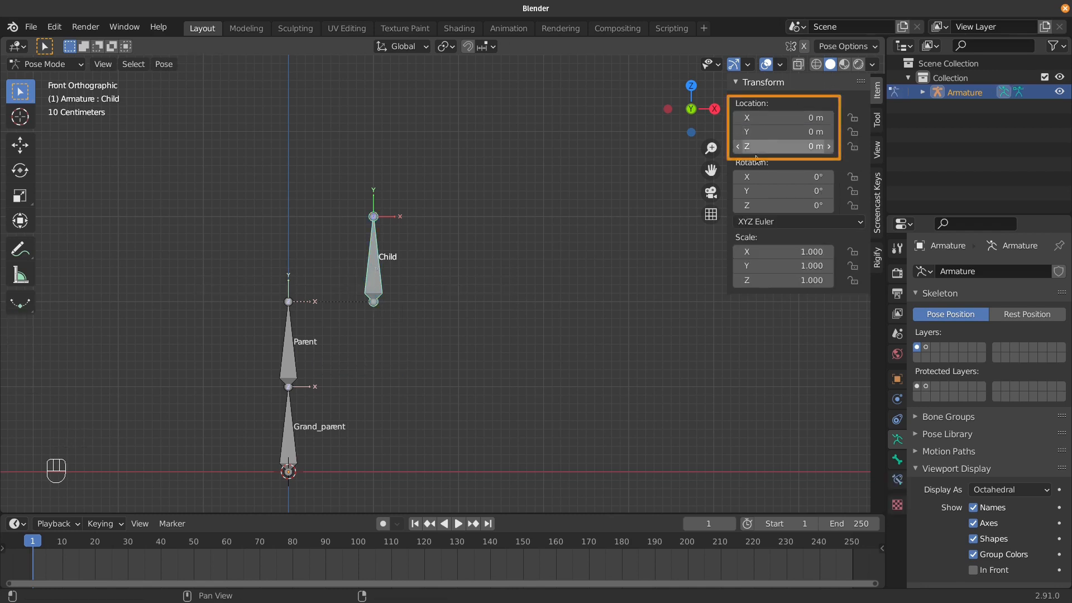
key(g)
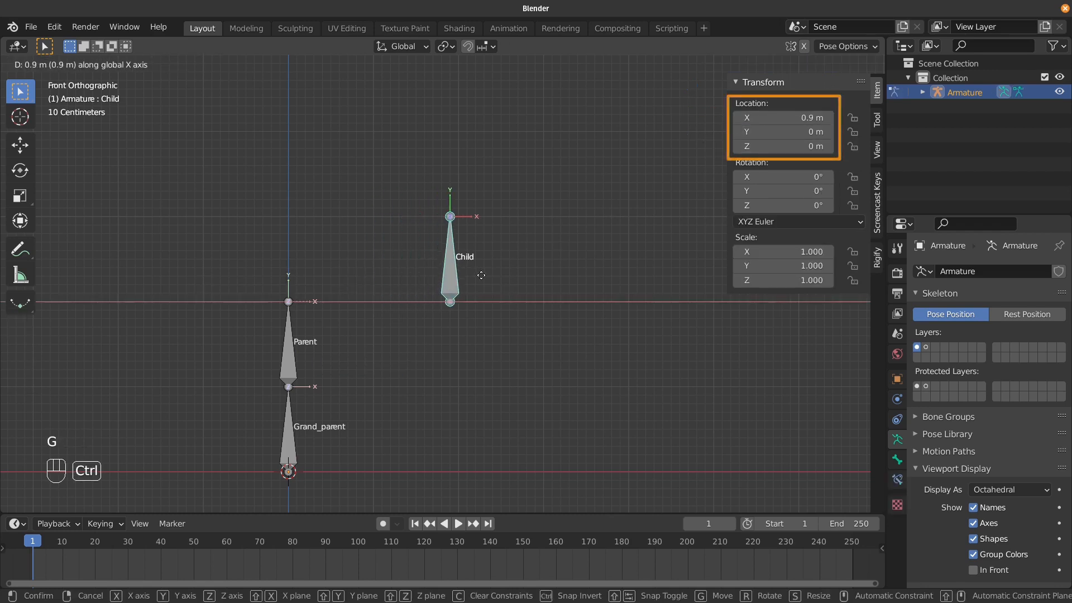
ctrl+click(490, 278)
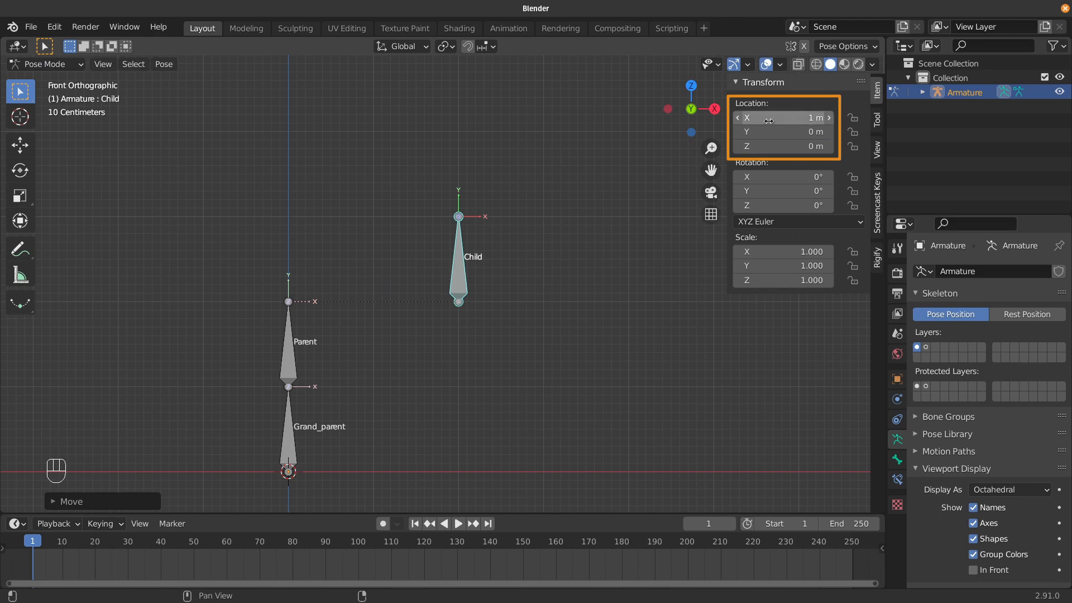
Step: Show the armature's second bone layer alongside the first and move the Parent bone 1 m up along the global Z axis
shift+click(925, 347)
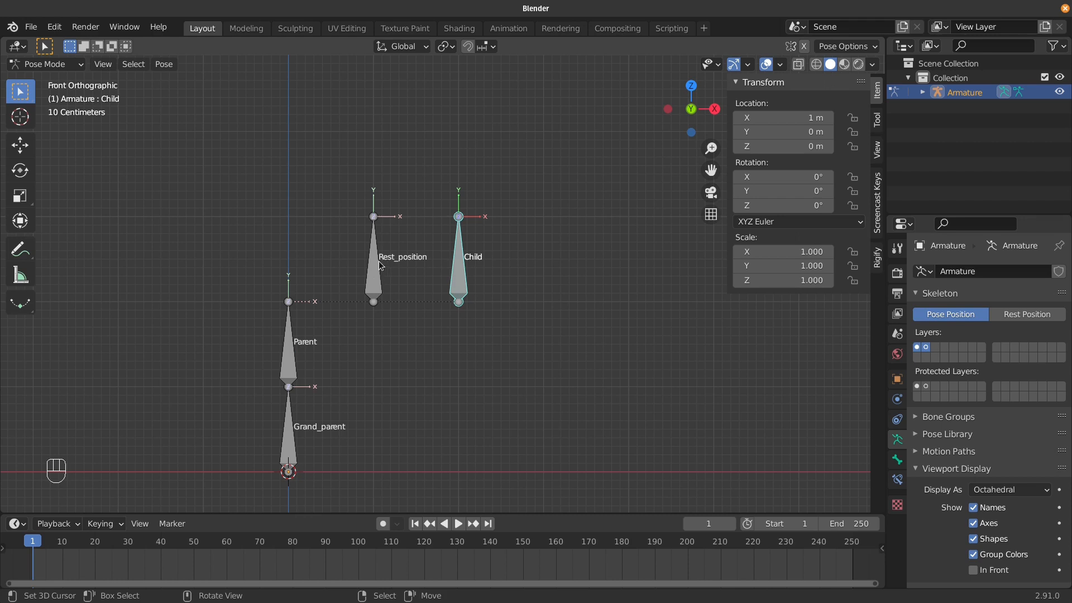
click(284, 351)
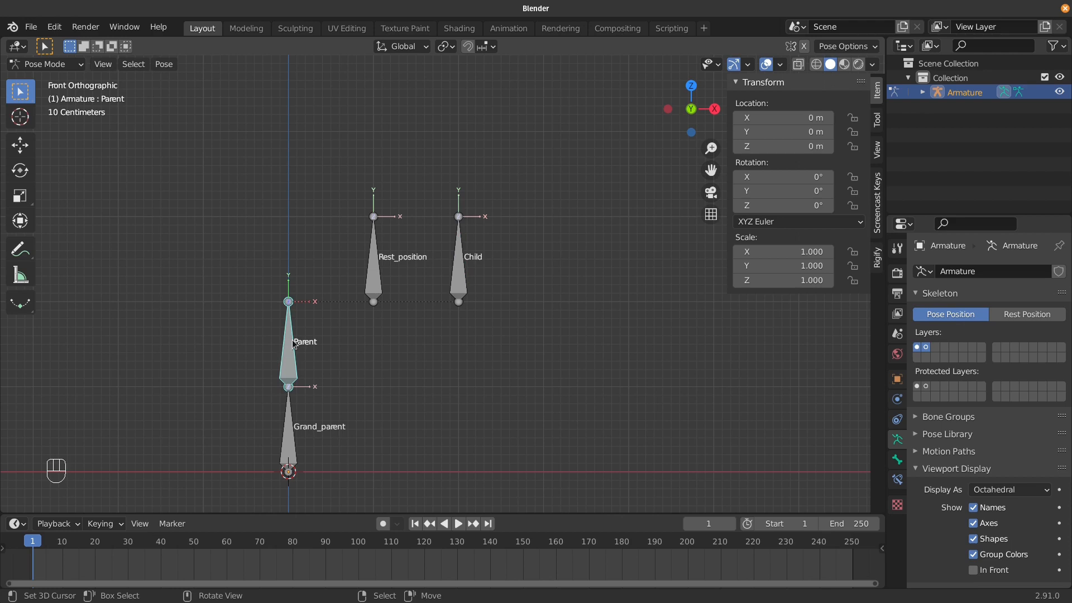
key(g)
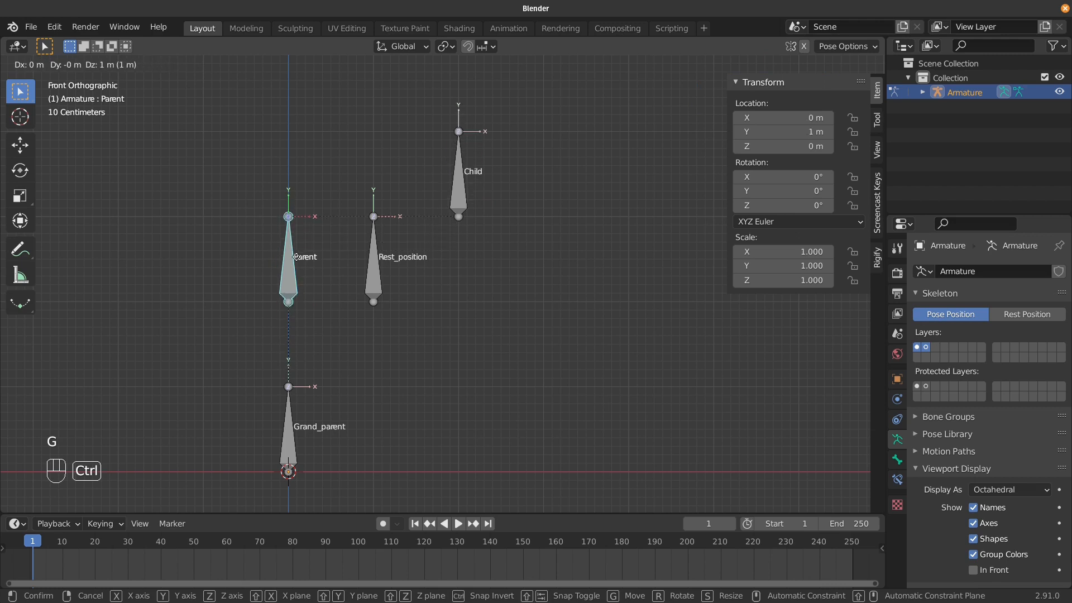
click(297, 259)
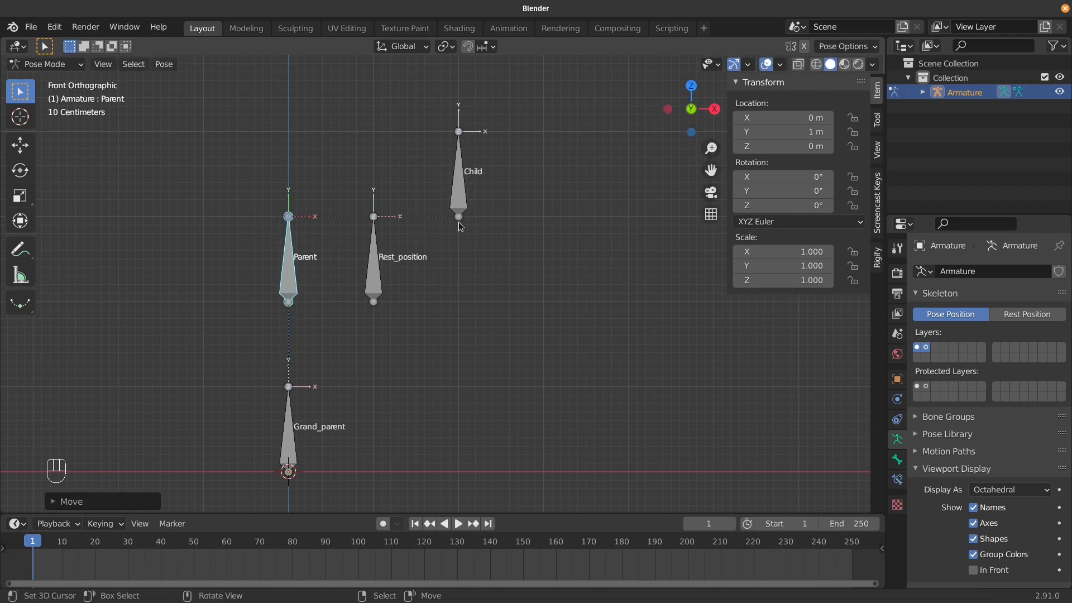
Step: Move the Grand_parent bone about 2 m along the positive X direction in Pose Mode
click(289, 431)
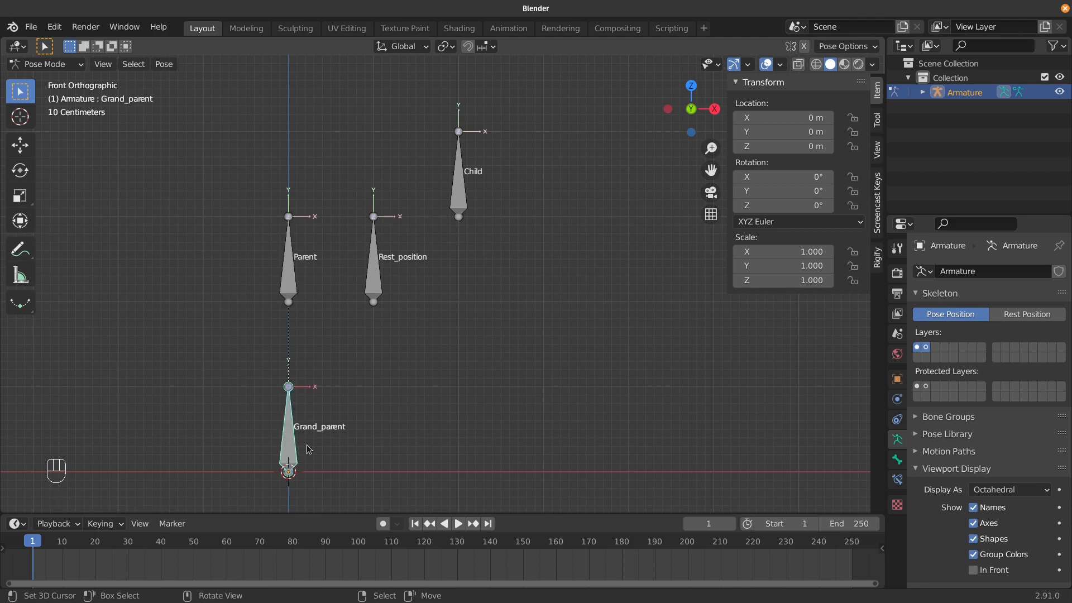
key(g)
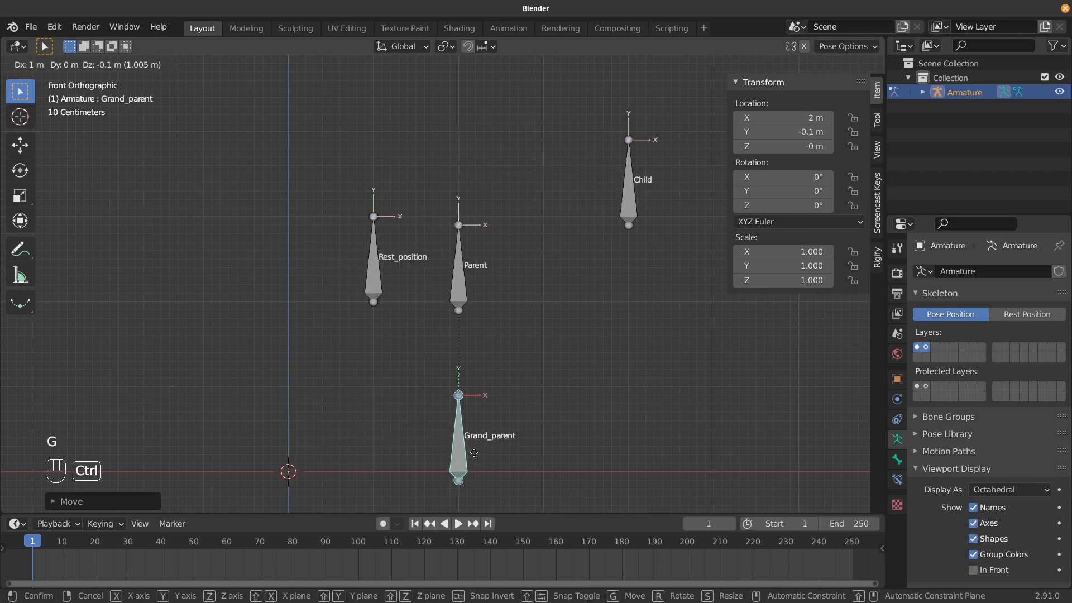
click(474, 446)
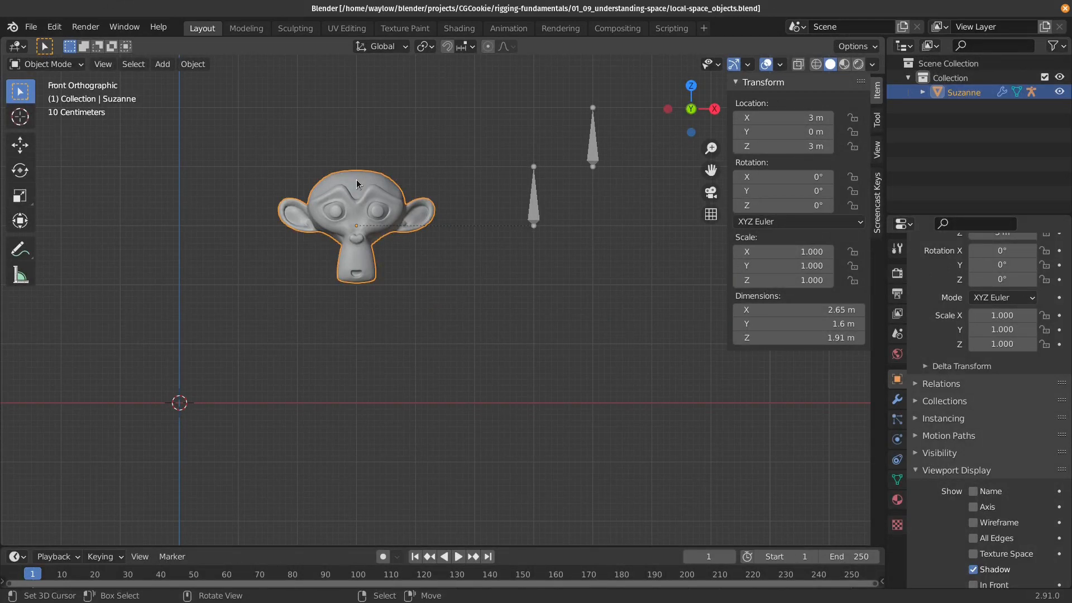
Step: Rotate the Suzanne monkey head to about -51.7° on Y in front view and check the child armature's transform values
right_click(347, 199)
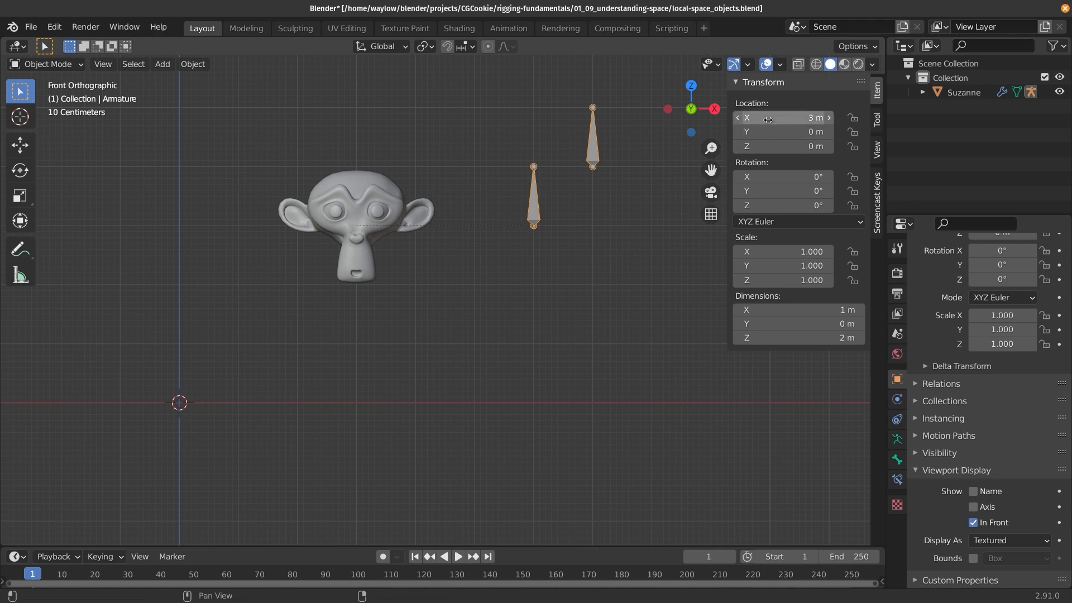
click(356, 234)
key(r)
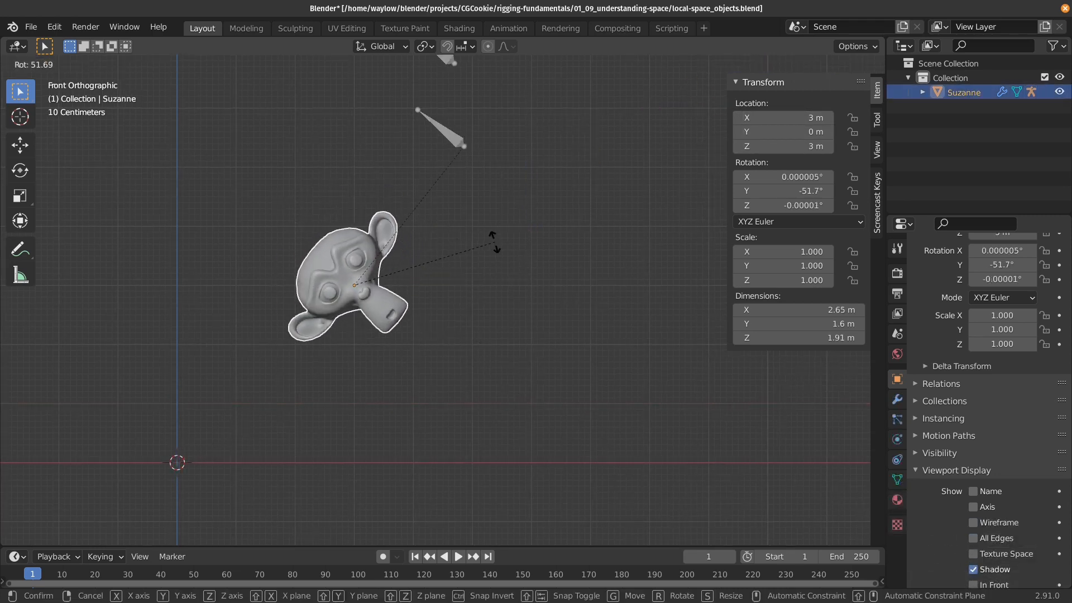
click(494, 242)
click(441, 127)
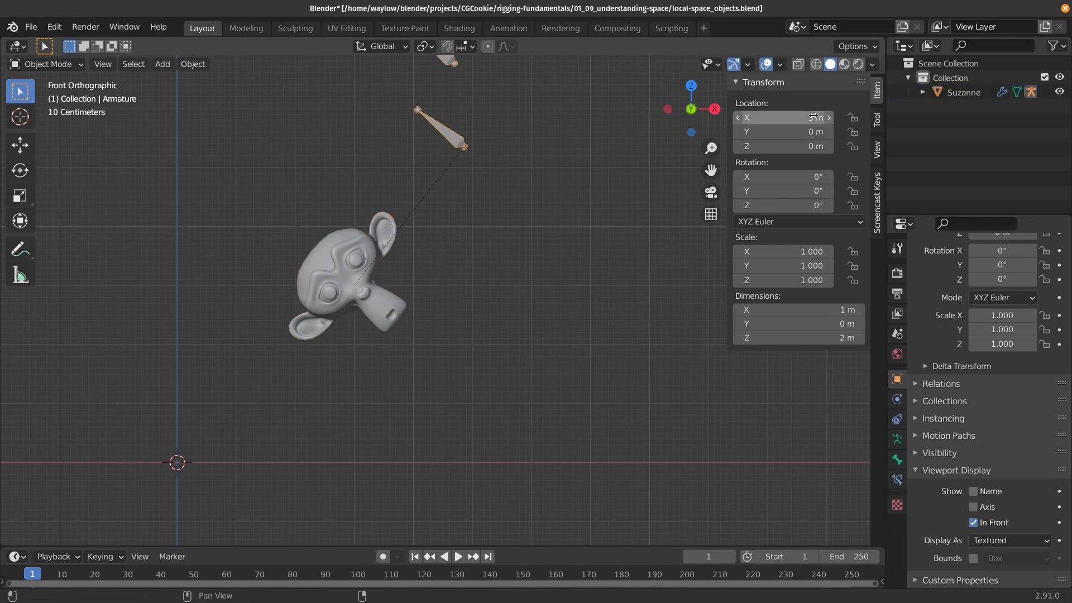
click(379, 267)
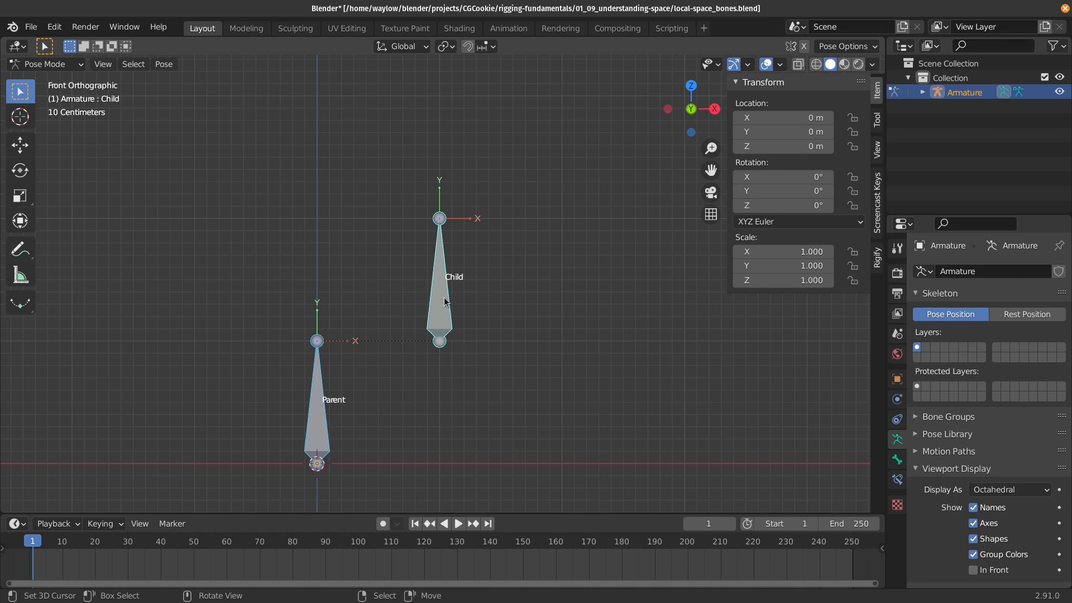
Step: Inspect the Child bone's head and tail coordinates in Edit Mode, and in Pose Mode move it 1 m along X
key(ctrl+Tab)
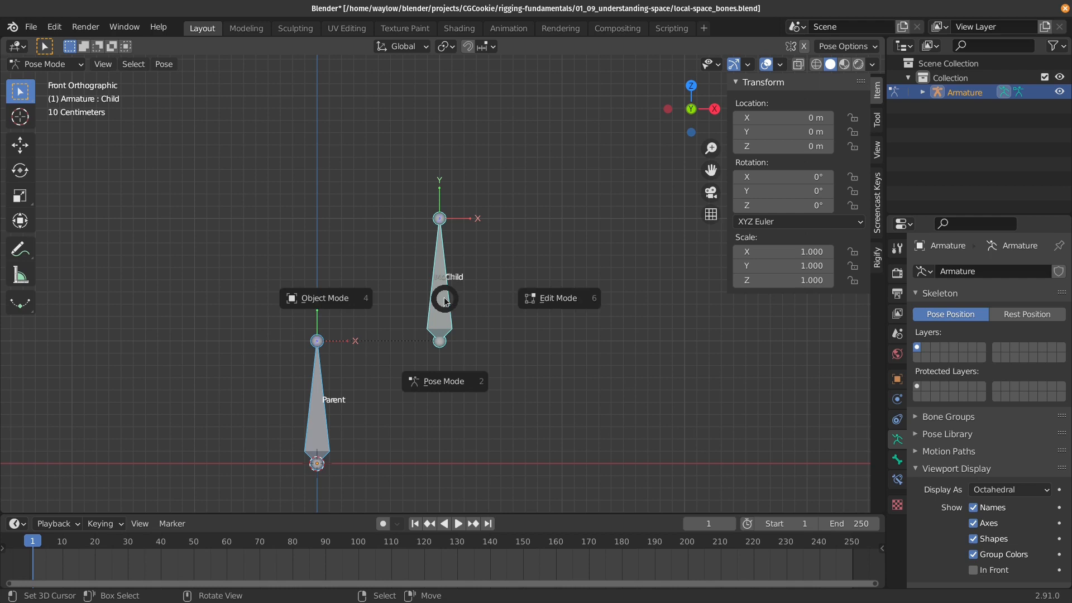
click(532, 294)
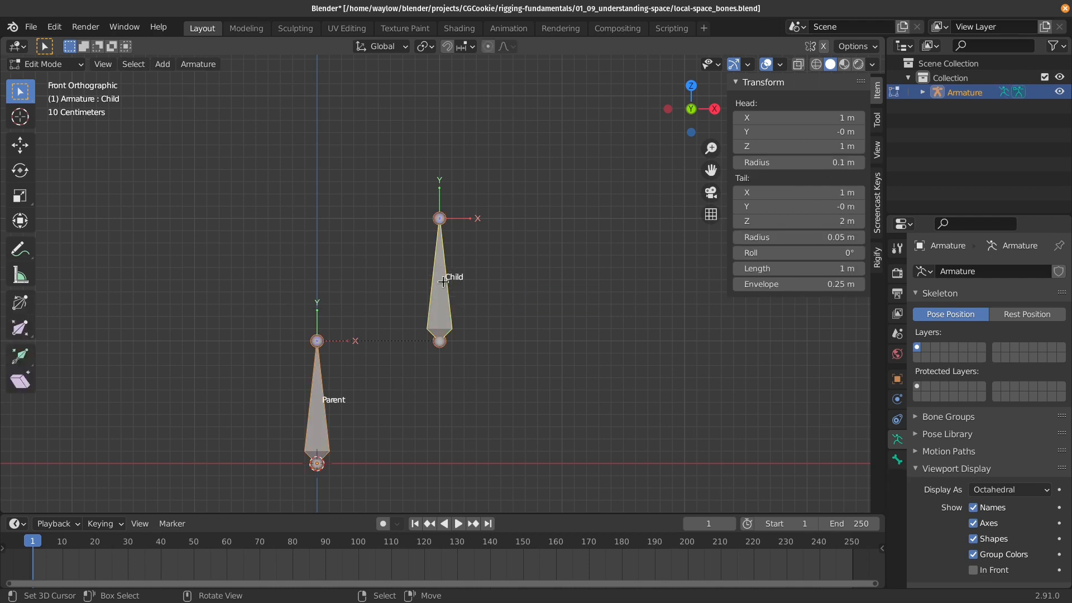
key(ctrl+Tab)
click(444, 366)
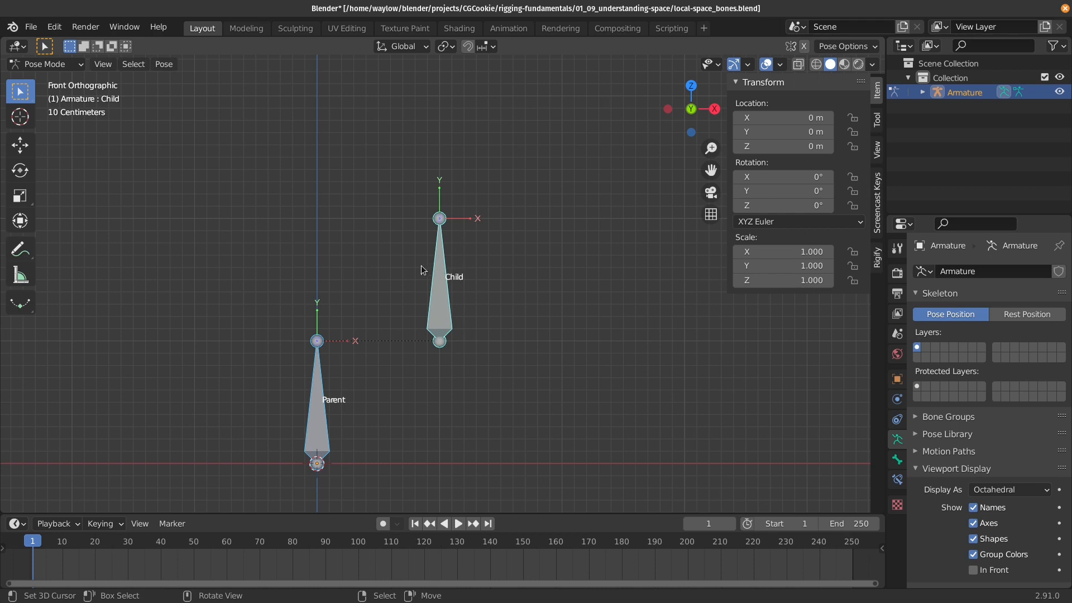
click(441, 303)
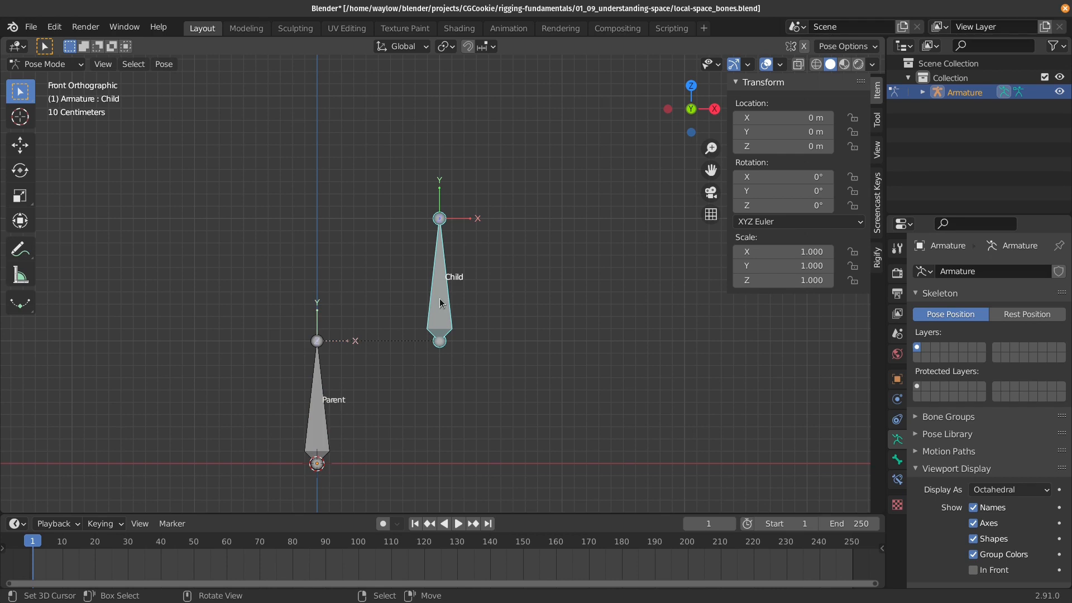
key(g)
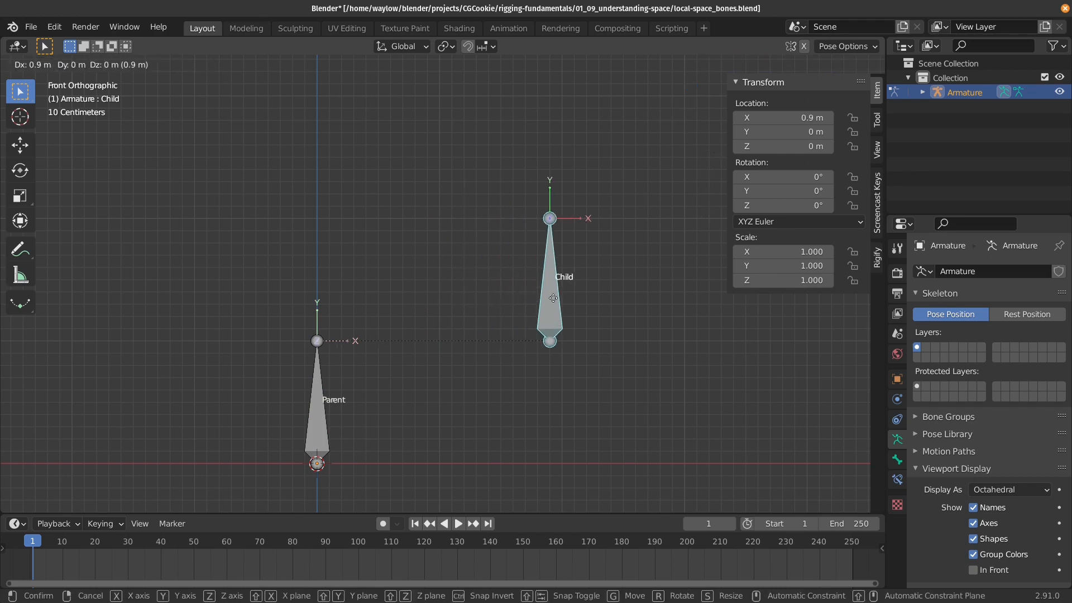
click(560, 294)
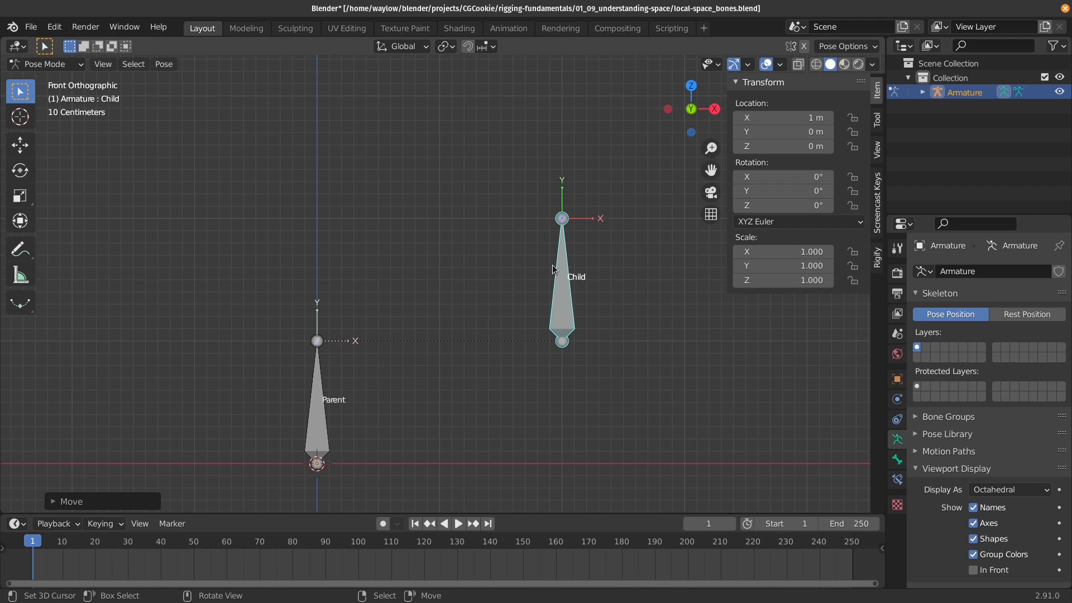
Step: Move the Parent bone 1 m straight up and select the Child bone to check its local transform values
click(321, 416)
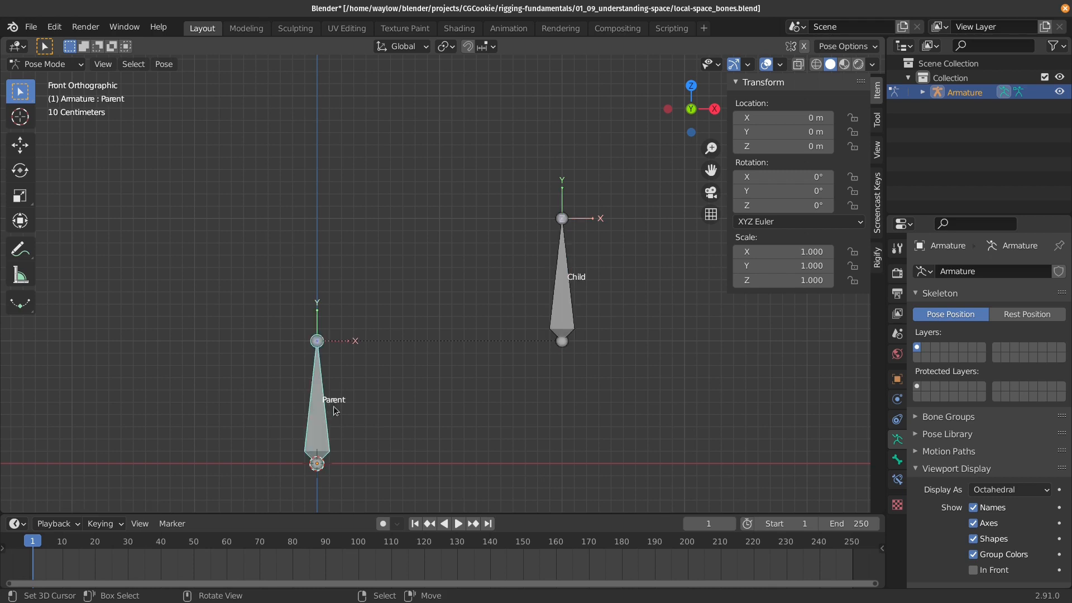
key(g)
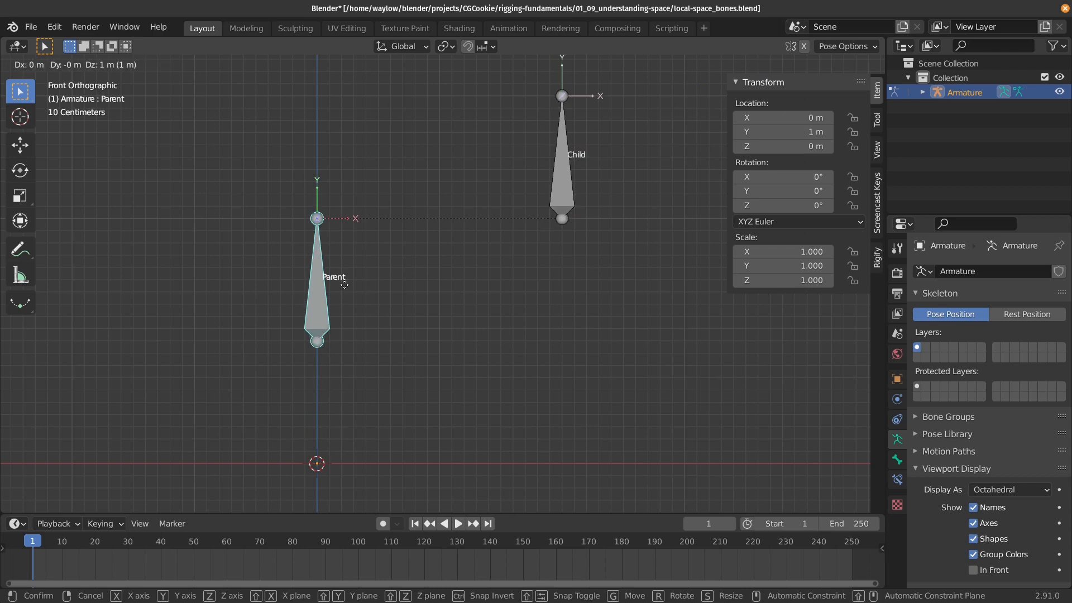
click(344, 285)
click(575, 142)
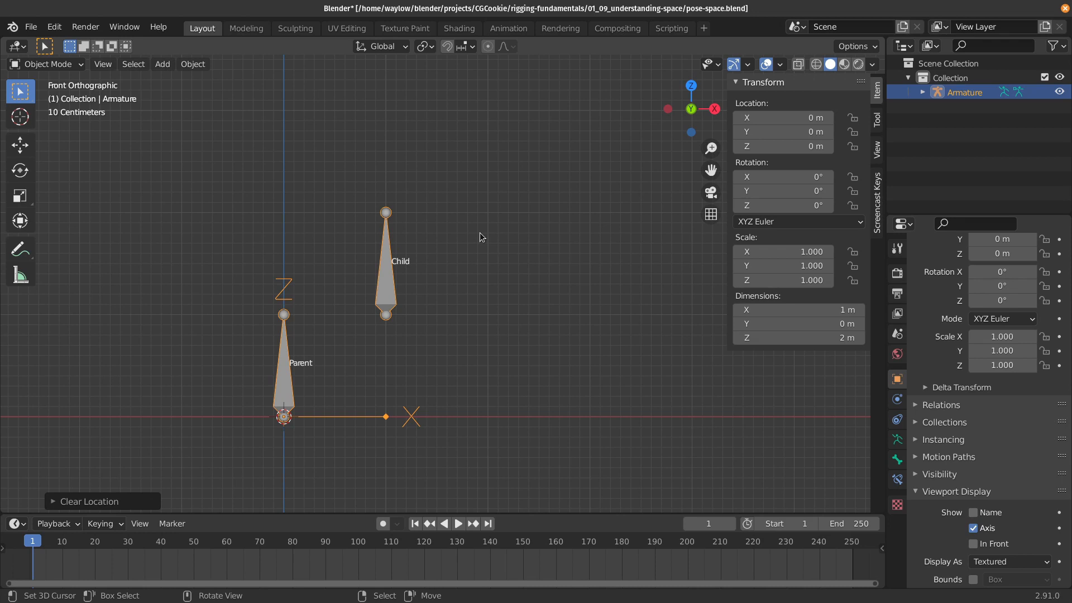
Step: Examine the armature object's axes in perspective and move the whole armature sideways in front orthographic view
middle_drag(370, 374, 309, 393)
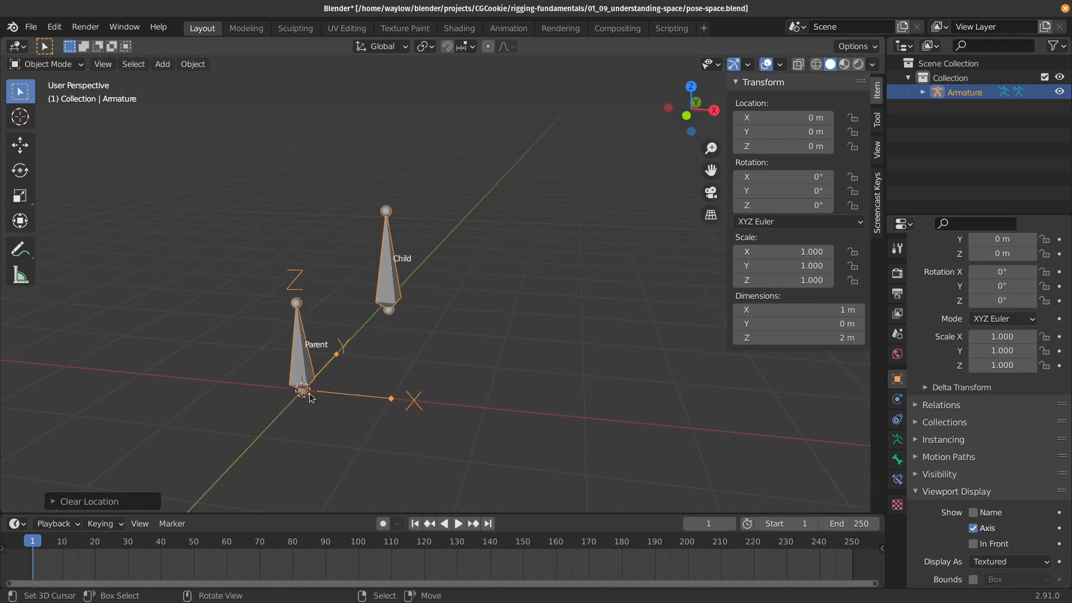
key(KP_1)
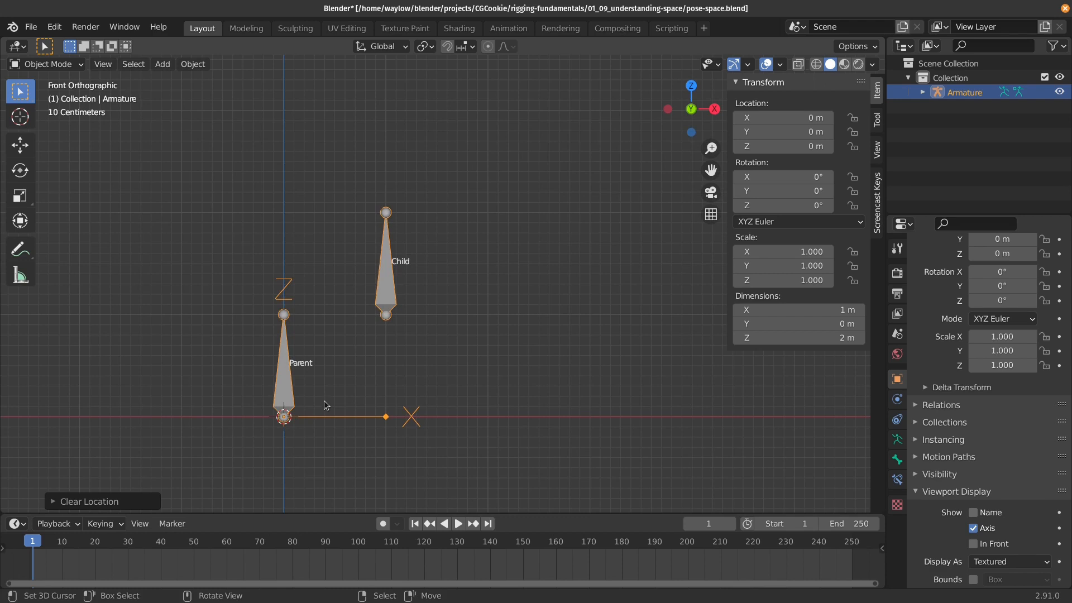
middle_drag(320, 419, 299, 418)
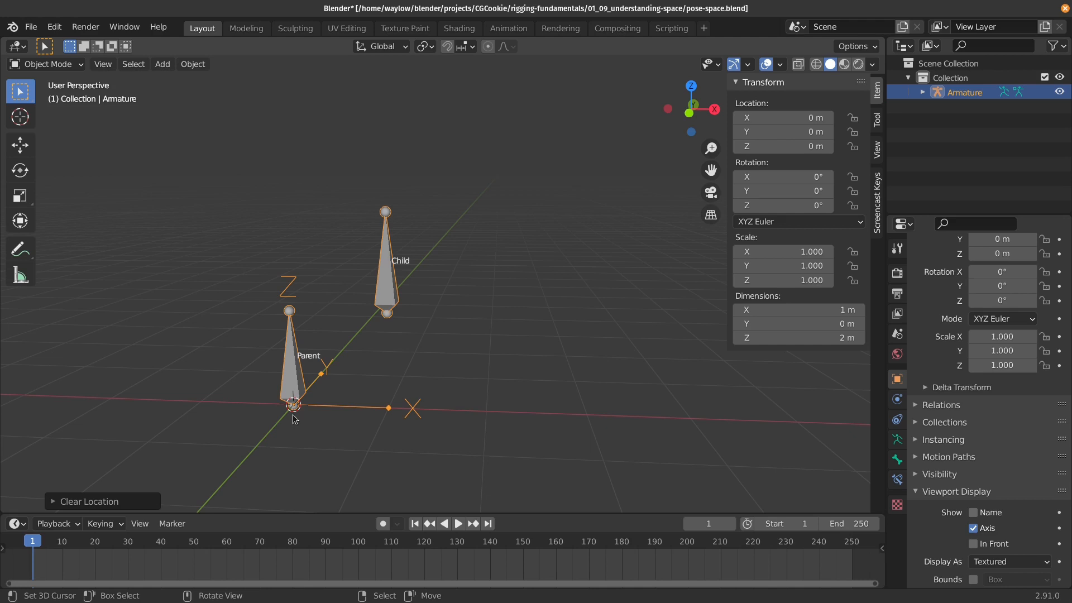
key(KP_1)
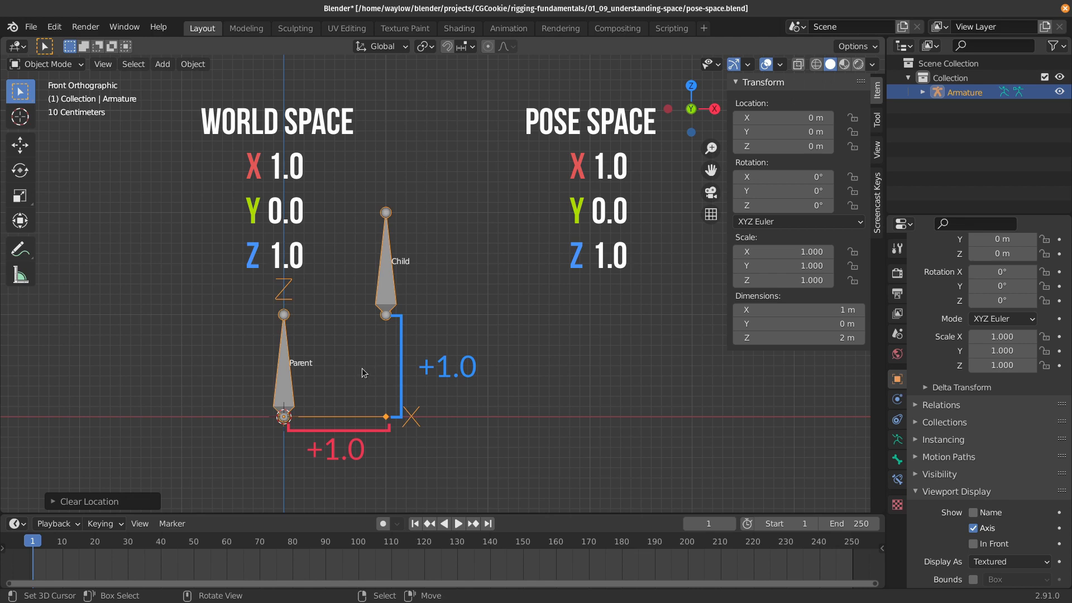
key(g)
click(462, 364)
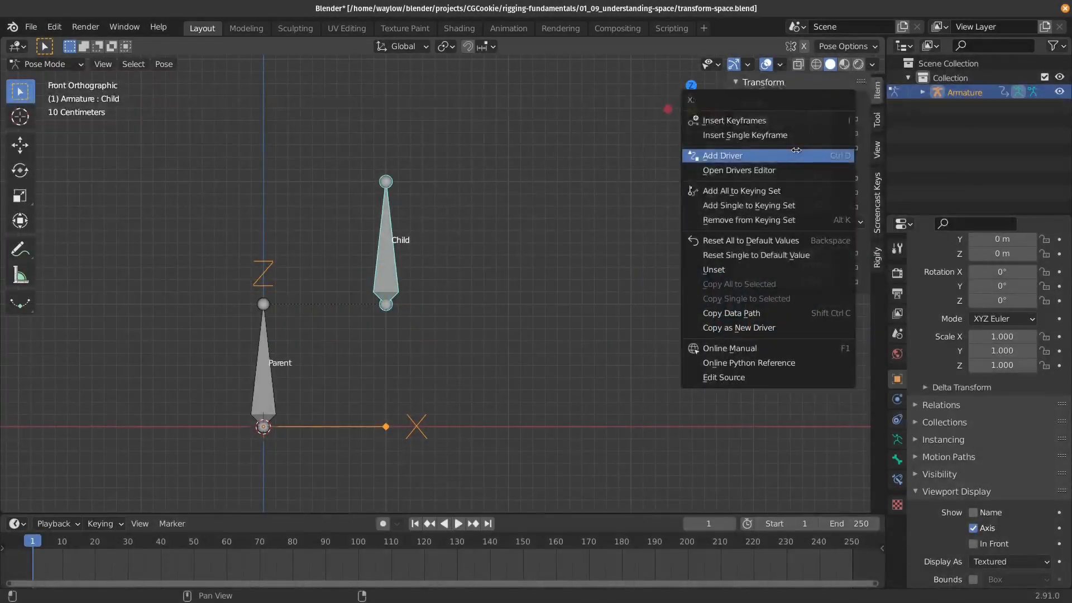
Step: Add a driver to the Child bone's X location and set its input variable's space to Transform Space
click(797, 152)
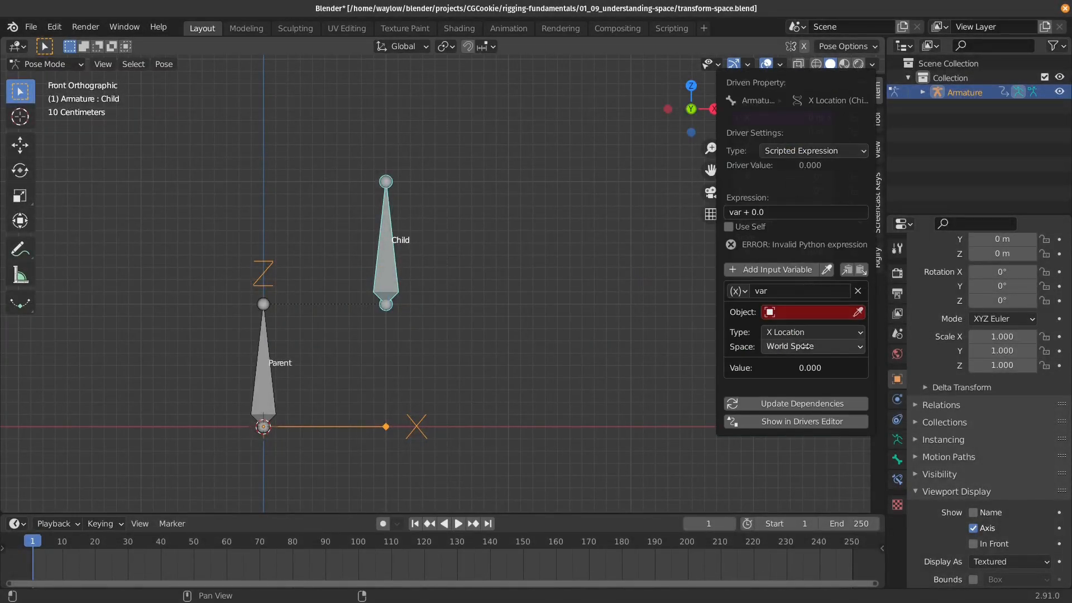
click(805, 347)
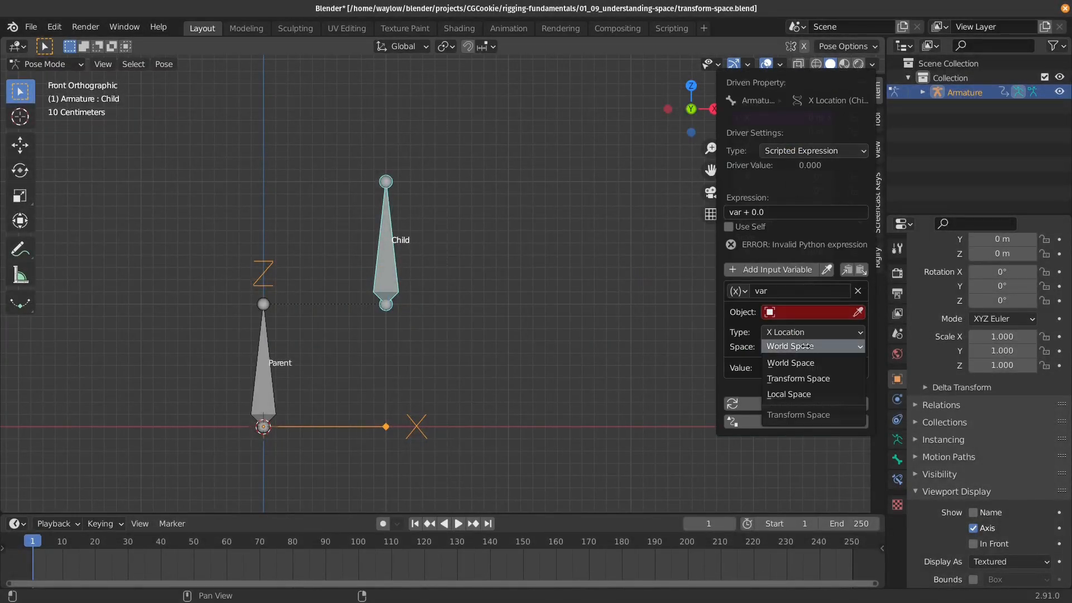
click(825, 377)
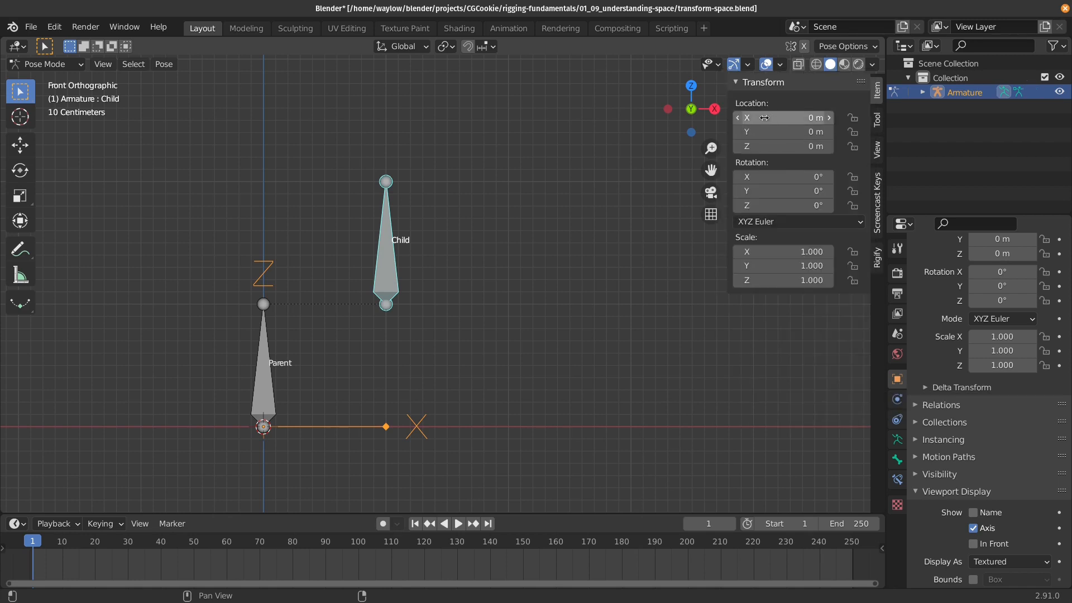
Step: Set the Child bone's X location to 1 m in Pose Mode, keeping its Y location at 0 m
drag(764, 117, 821, 118)
click(790, 134)
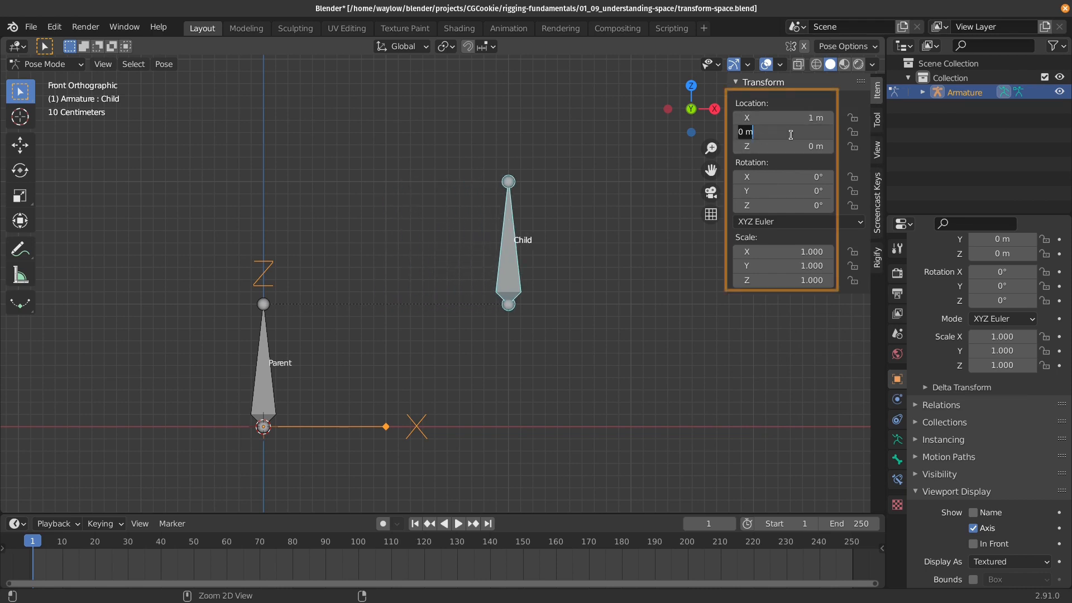
key(Return)
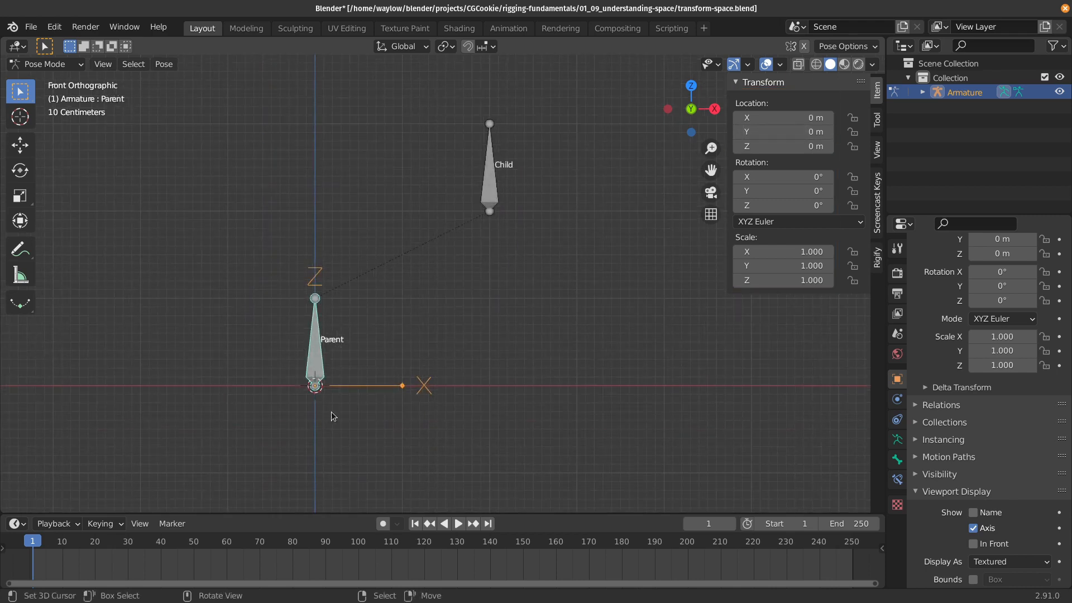
Step: Move the Parent bone freely by about 1.18 m in X and 0.40 m in Y, and select the Child bone
key(g)
click(594, 216)
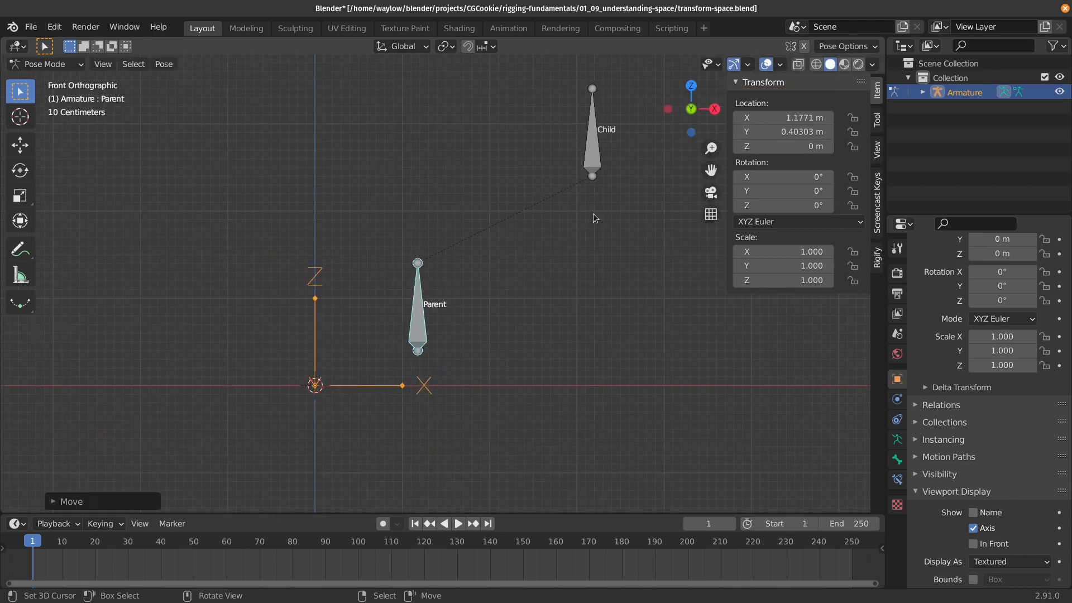
click(592, 147)
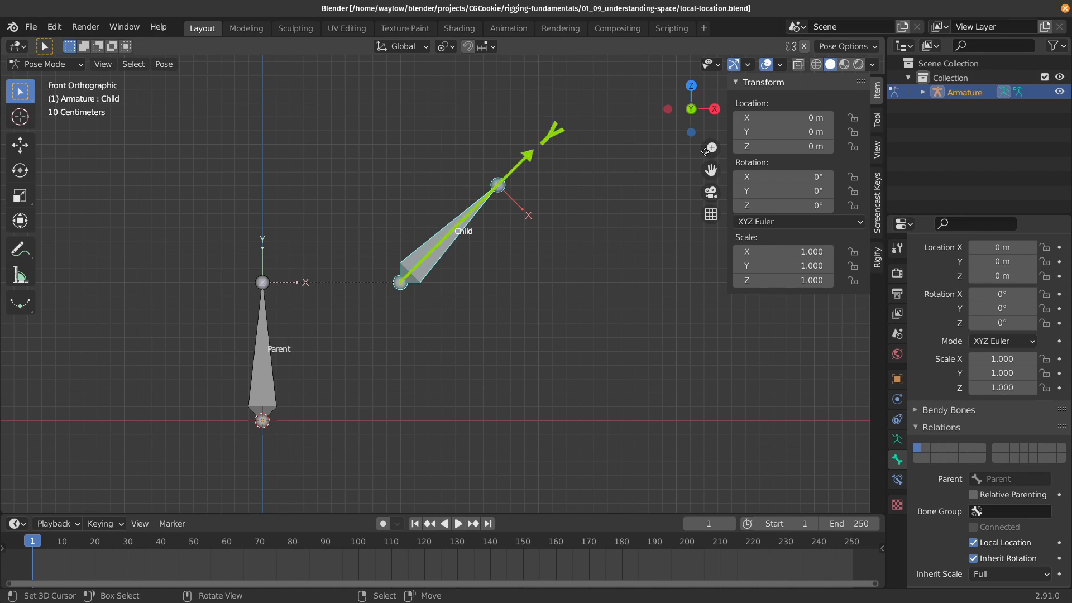
Step: Compare shifting the angled Child bone along its Y location with Local Location enabled and with it turned off
mouse_move(792, 132)
mouse_down()
mouse_move(848, 132)
mouse_move(766, 132)
mouse_move(807, 131)
mouse_up()
right_click(793, 132)
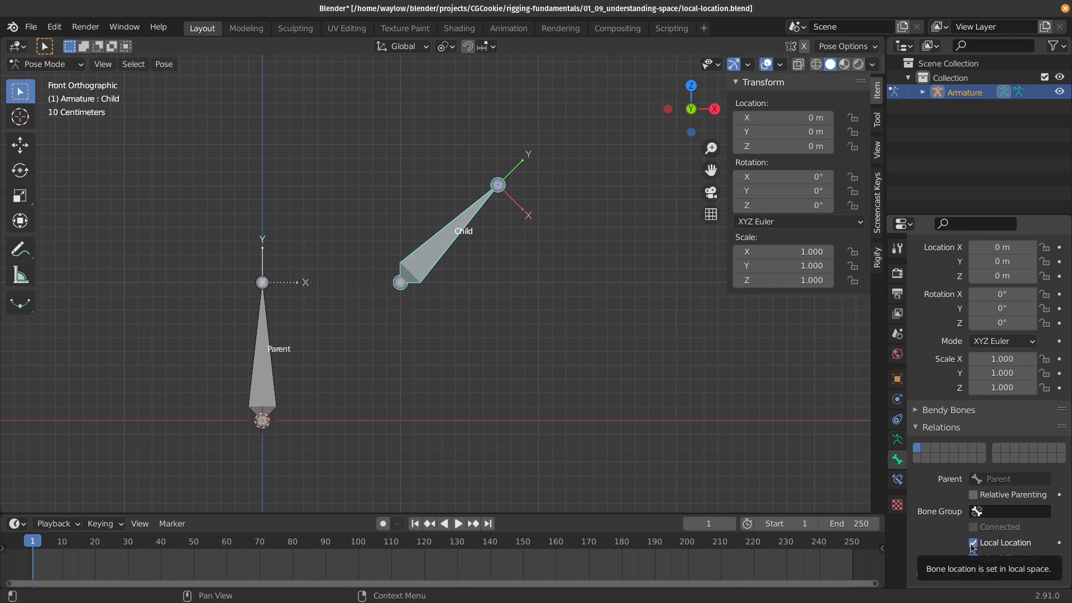
click(973, 543)
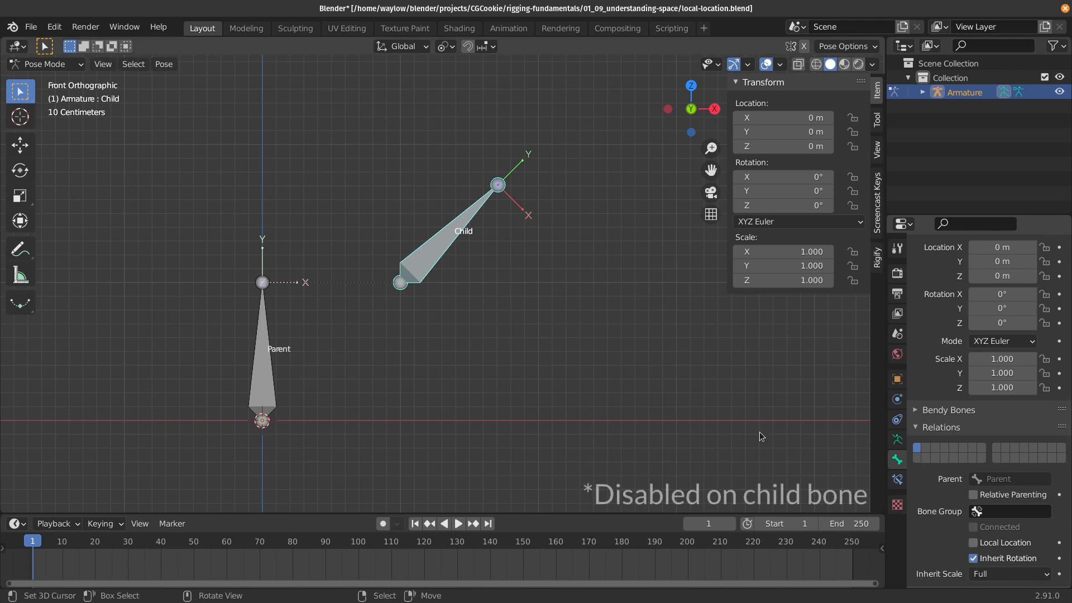
mouse_move(752, 132)
mouse_down()
mouse_move(798, 132)
mouse_move(726, 132)
mouse_move(802, 132)
mouse_move(752, 132)
mouse_up()
right_click(753, 132)
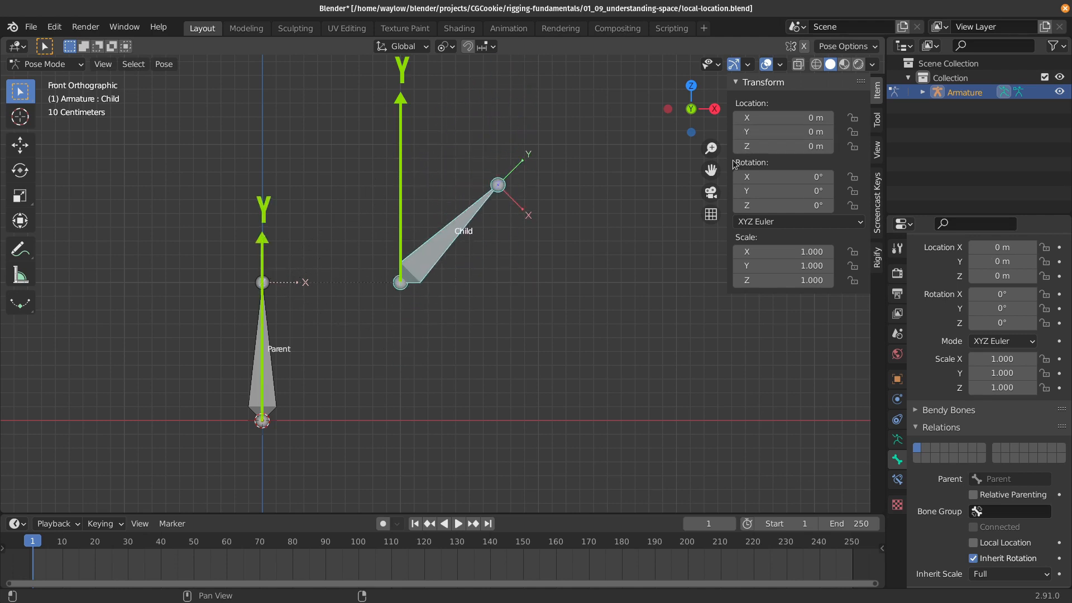
mouse_move(782, 176)
mouse_down()
mouse_move(751, 177)
mouse_move(766, 175)
mouse_up()
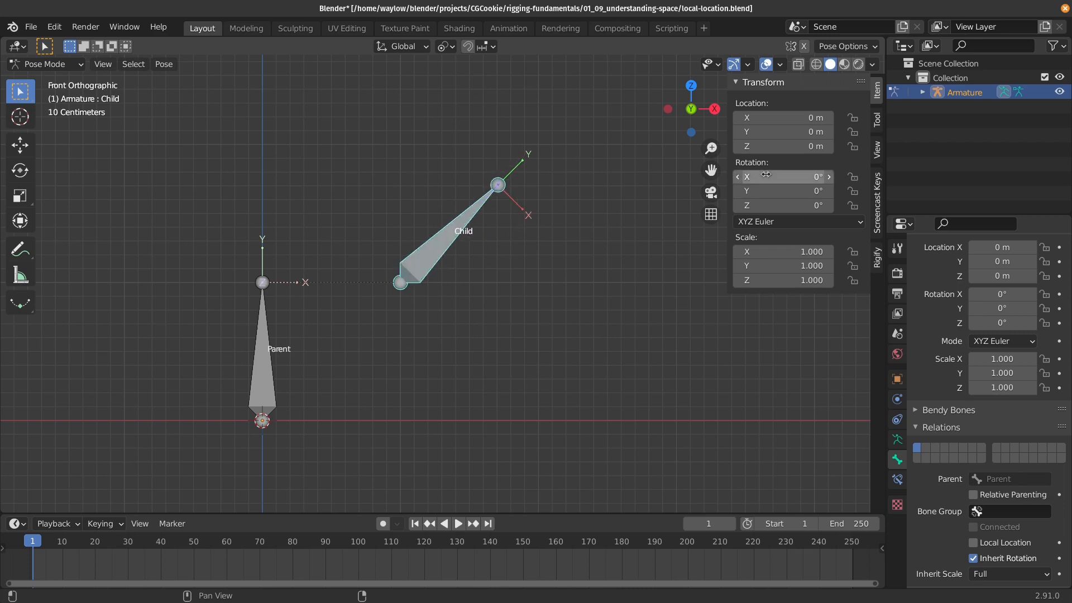
mouse_move(781, 131)
mouse_down()
mouse_move(804, 132)
mouse_move(782, 131)
mouse_up()
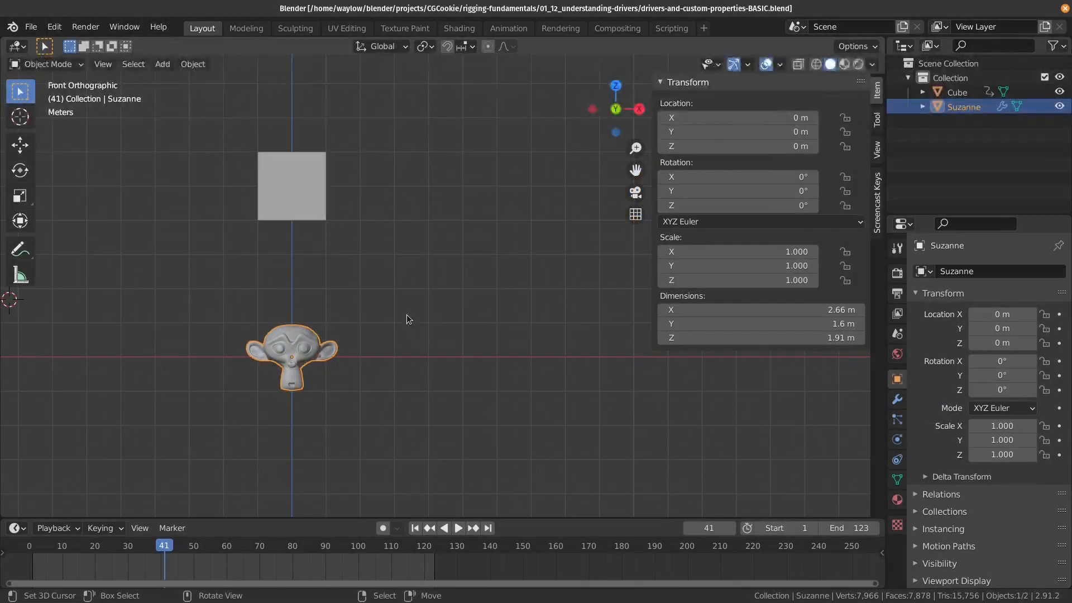
Step: Rotate Suzanne in the basic driver scene and open the driver expression of the sphere's Z location in the fancy one
key(r)
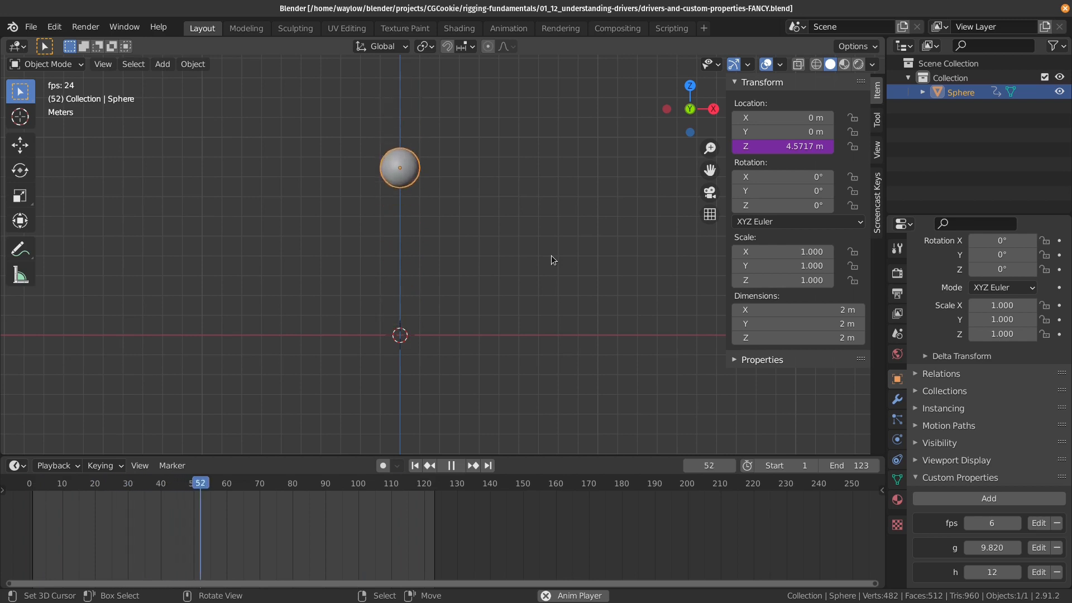
click(768, 146)
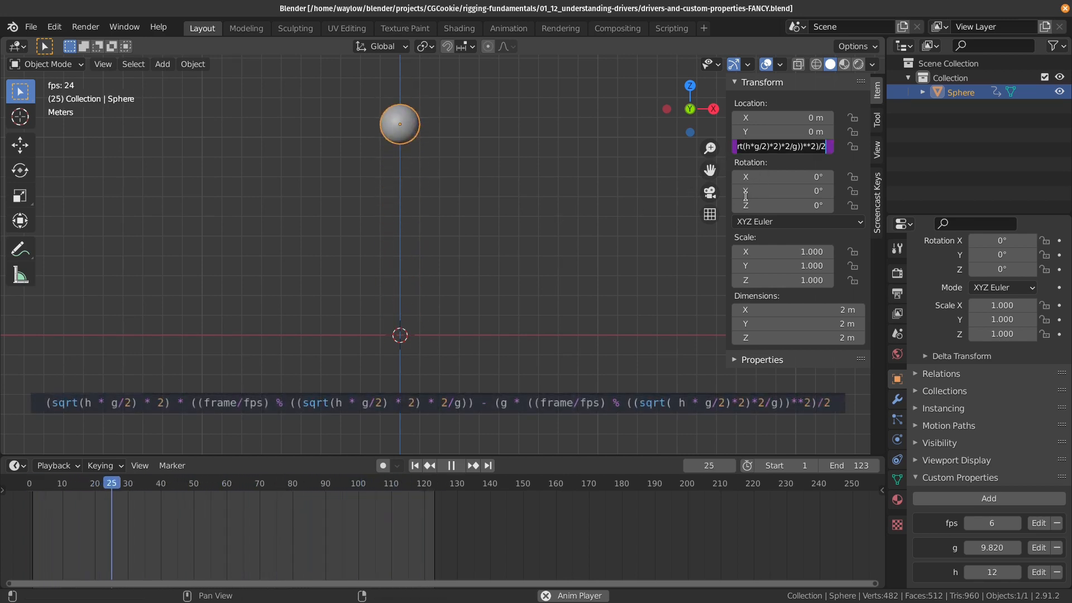
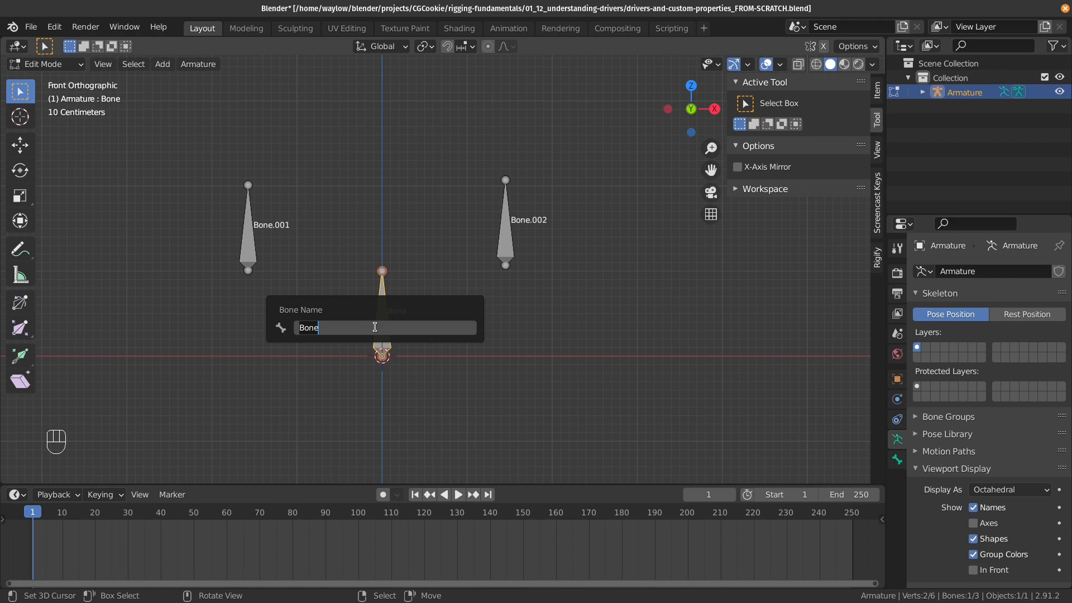
Step: Rename the central bone at the armature's origin as Owner
text(One)
key(BackSpace)
key(BackSpace)
text(wner)
key(Return)
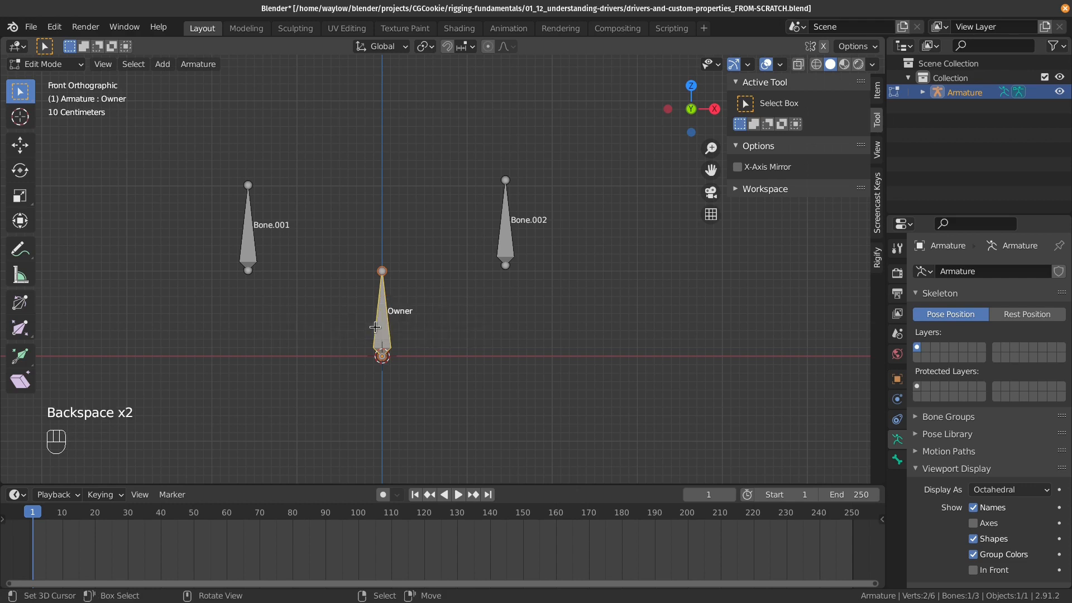
Step: Rename Bone.001 as Target_01
click(243, 230)
key(F2)
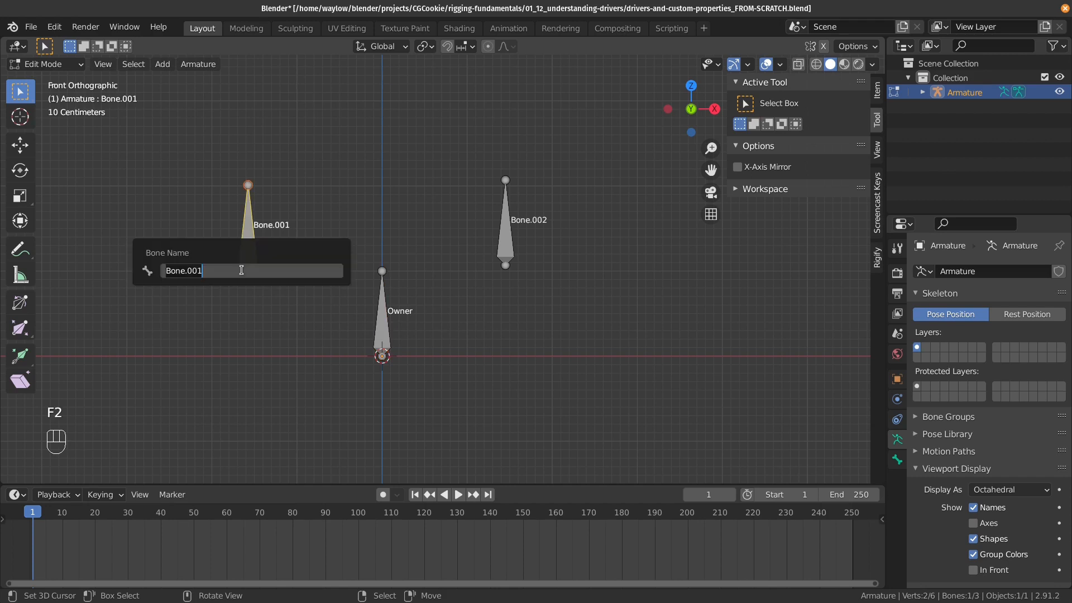
text(Targer)
key(BackSpace)
text(t_01)
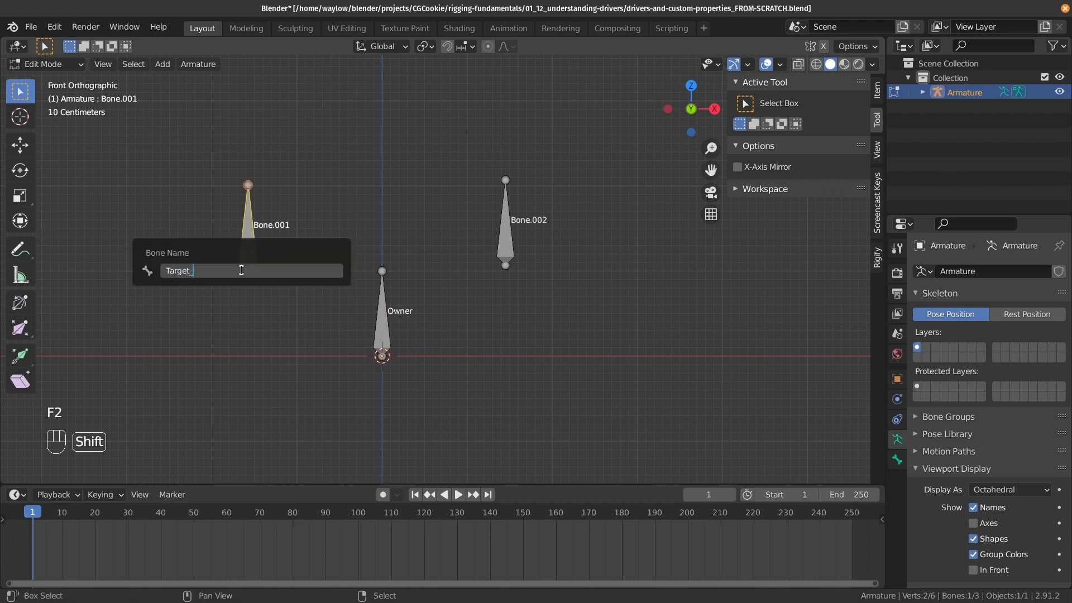
key(Return)
Step: Rename Bone.002 as Target_02
click(510, 222)
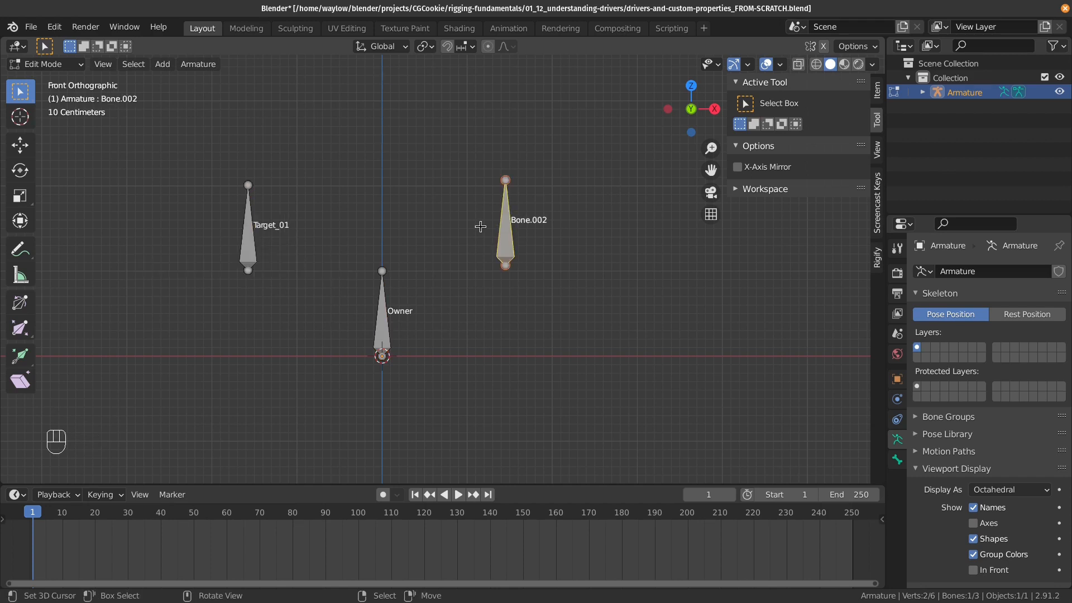
key(F2)
text(Target_02)
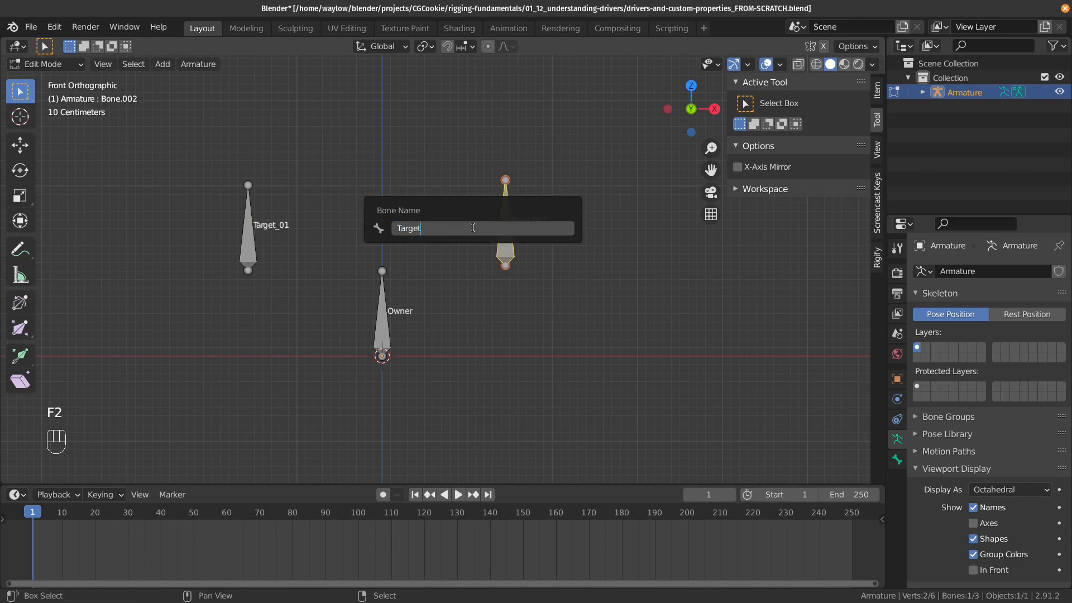
key(Return)
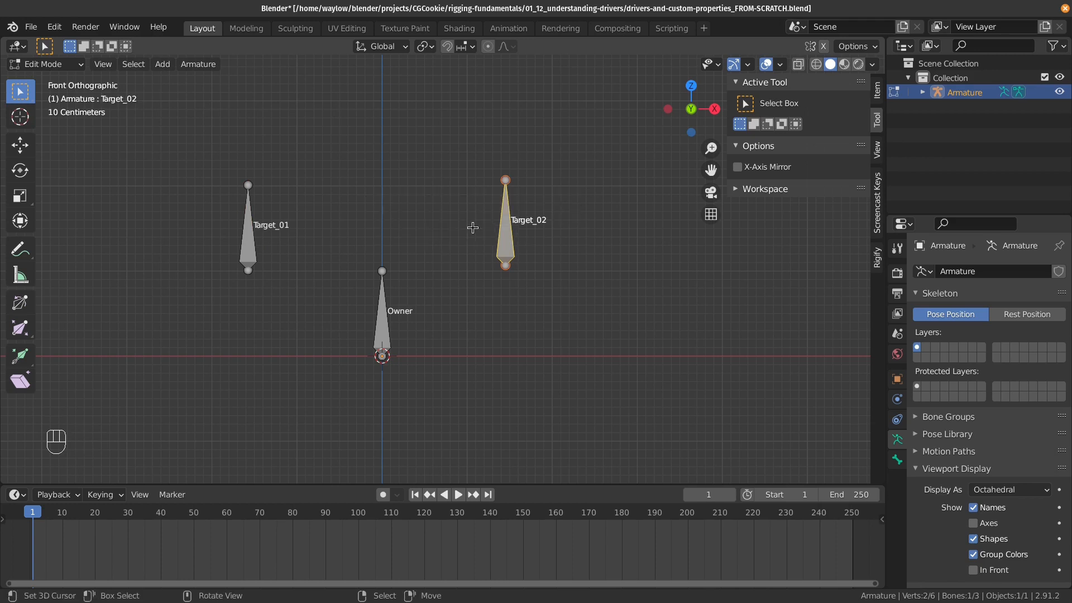
Step: Switch the armature to Pose Mode and add a Copy Location constraint to the Owner bone with Target_01 as its target
click(388, 318)
key(Tab)
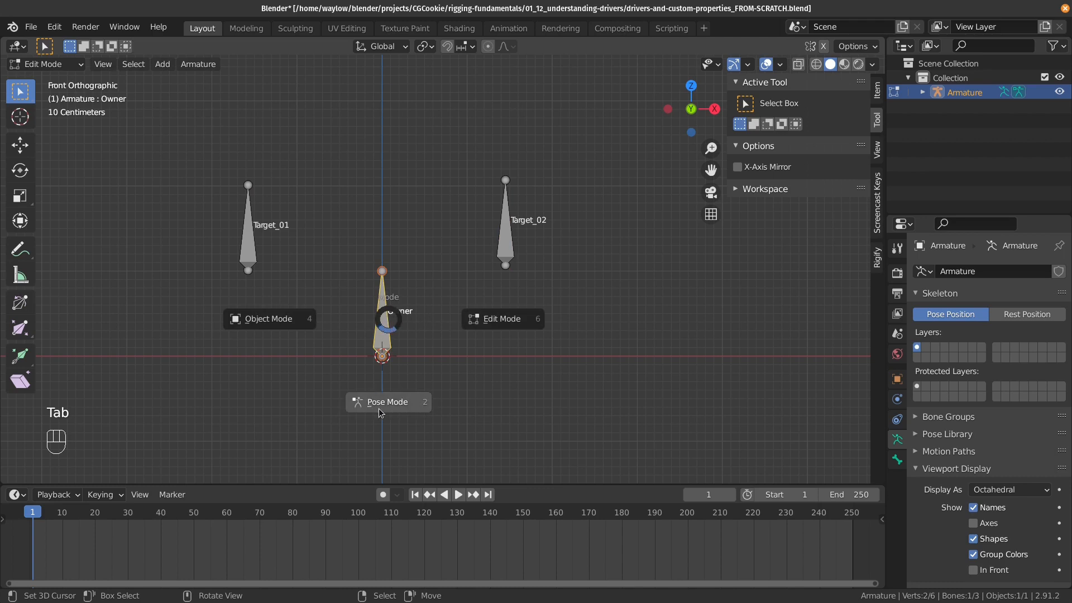
click(378, 407)
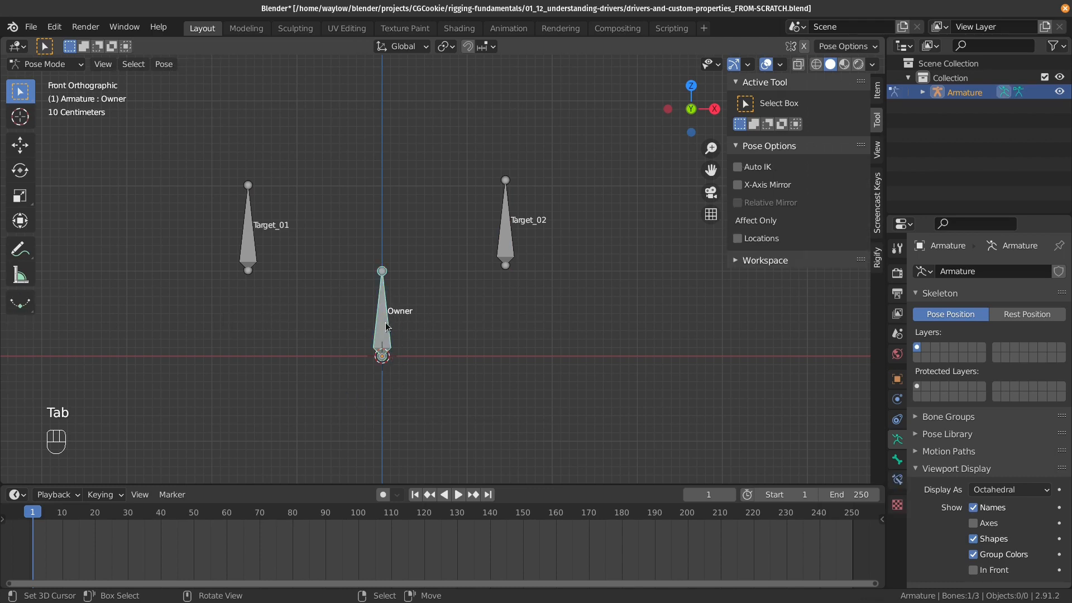
click(264, 269)
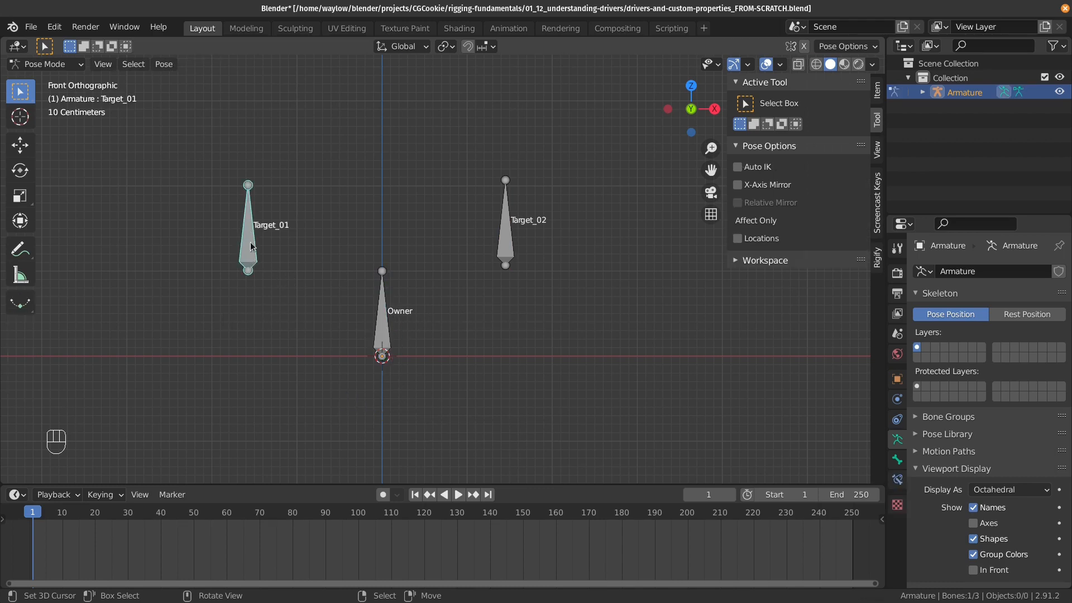
shift+click(389, 340)
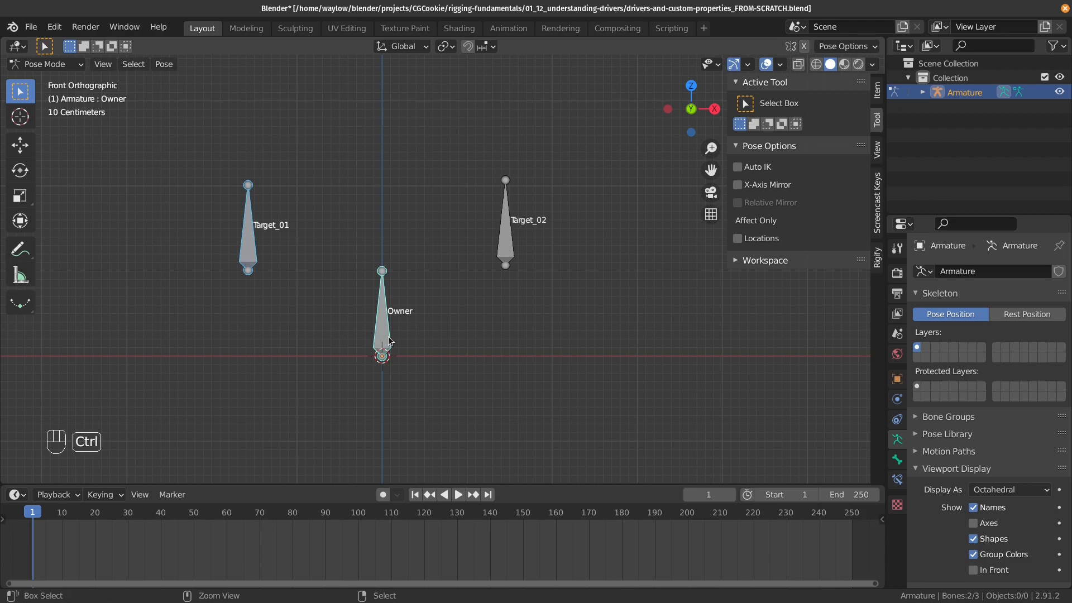
key(shift+ctrl+c)
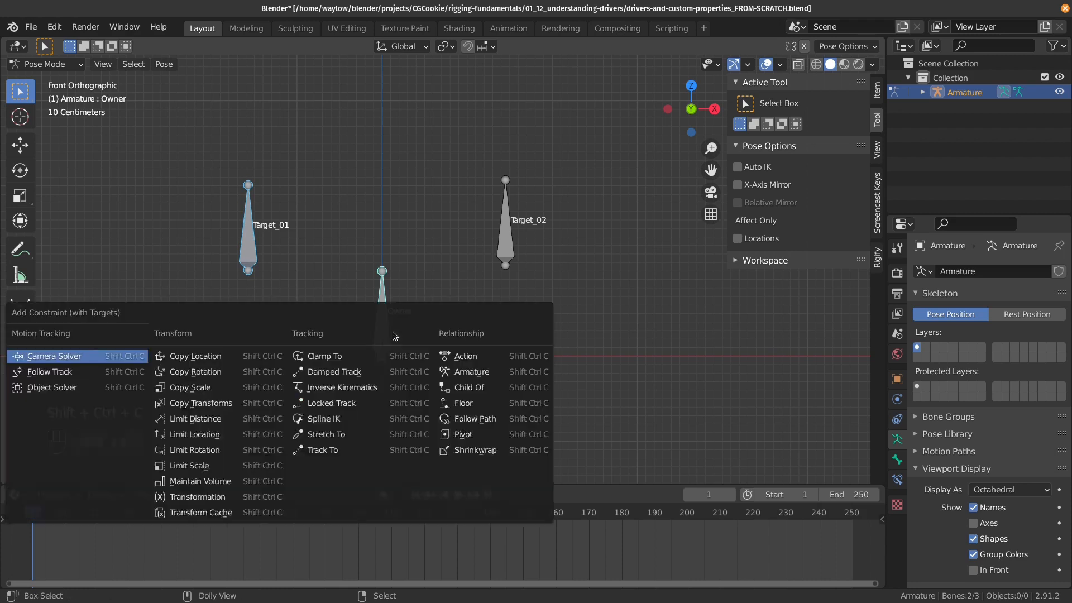
click(246, 358)
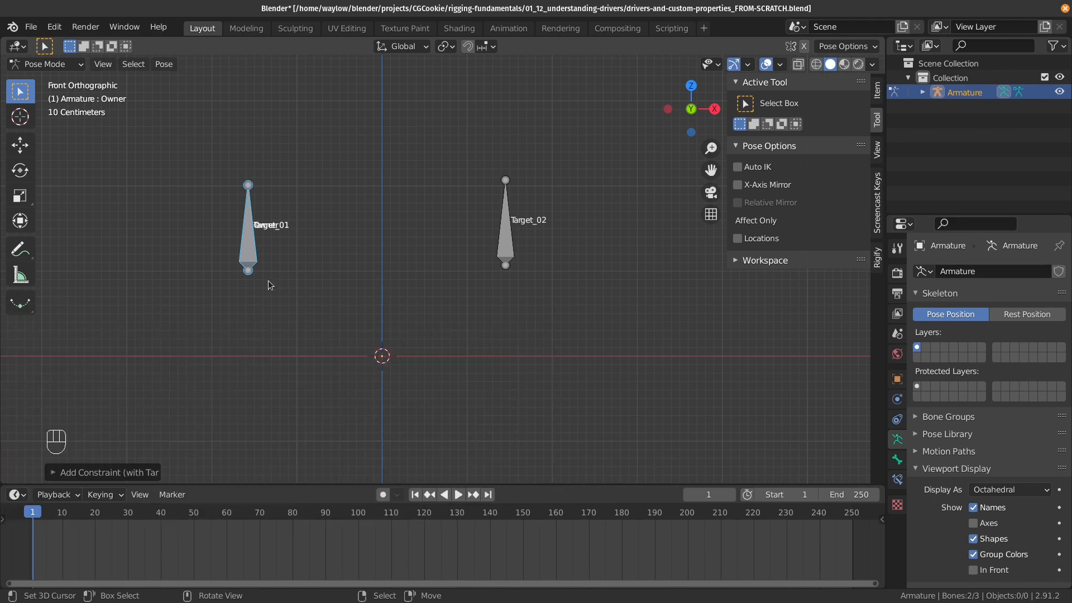
Step: Show the Owner bone's constraints and turn off the Copy Location constraint that targets Target_01
click(897, 479)
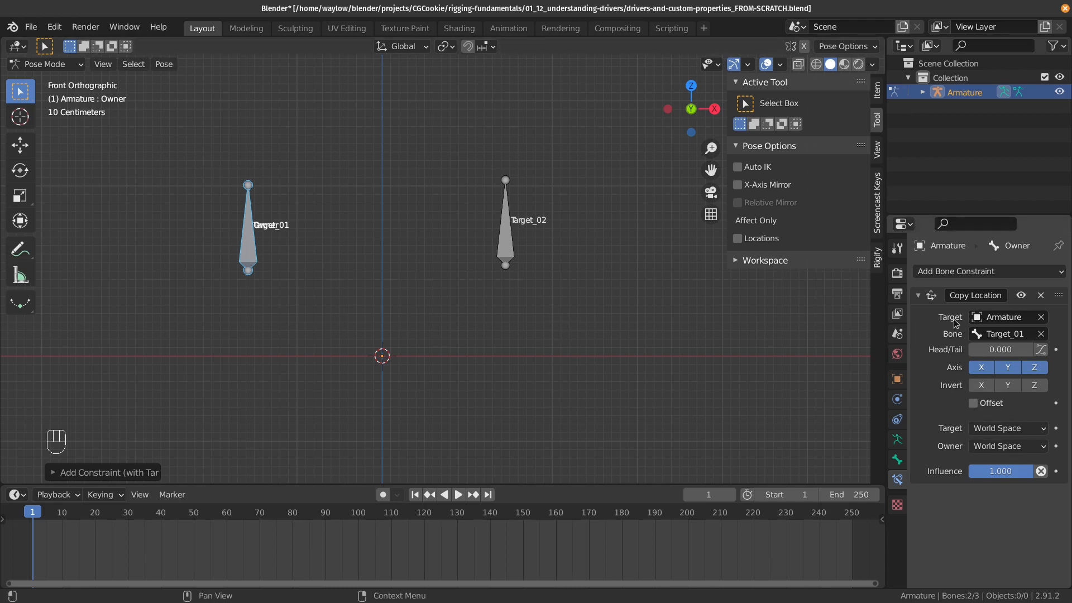
click(1021, 295)
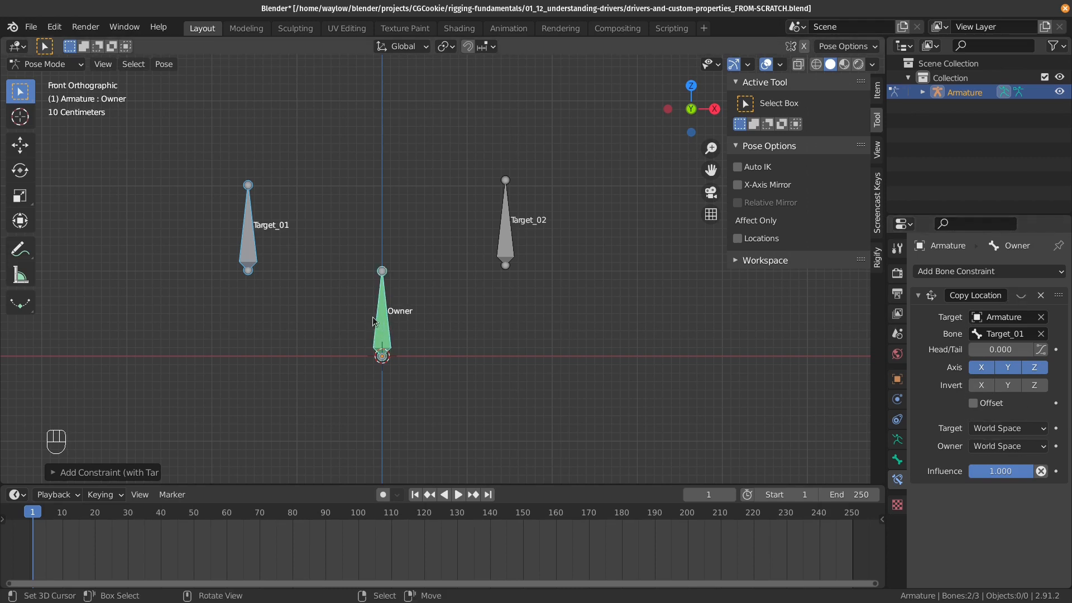
click(389, 332)
Step: Add a second Copy Location constraint to the Owner bone with Target_02 as its target
click(506, 245)
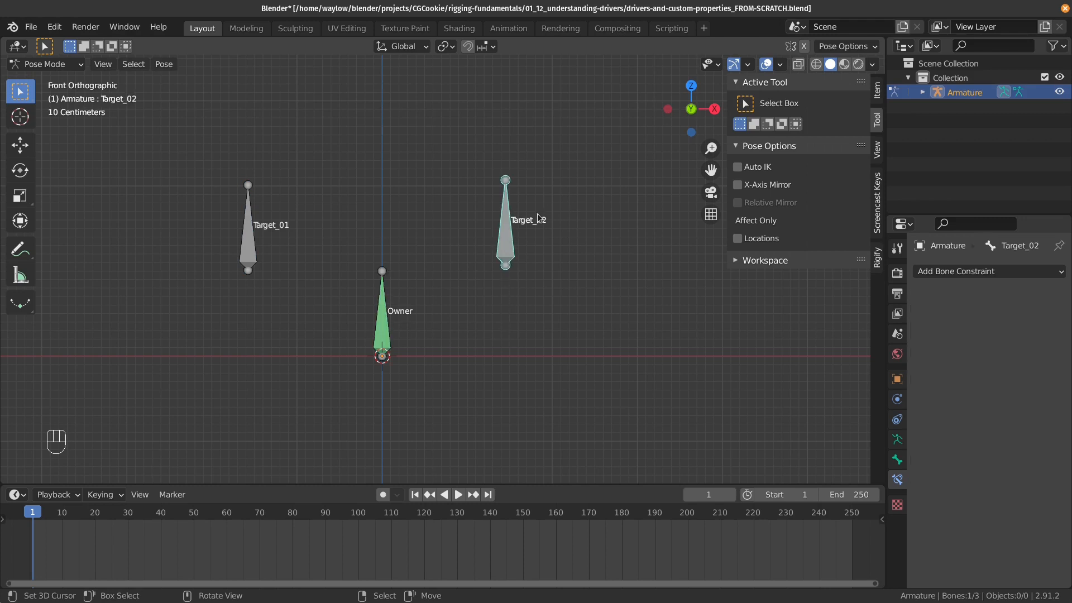
shift+click(381, 335)
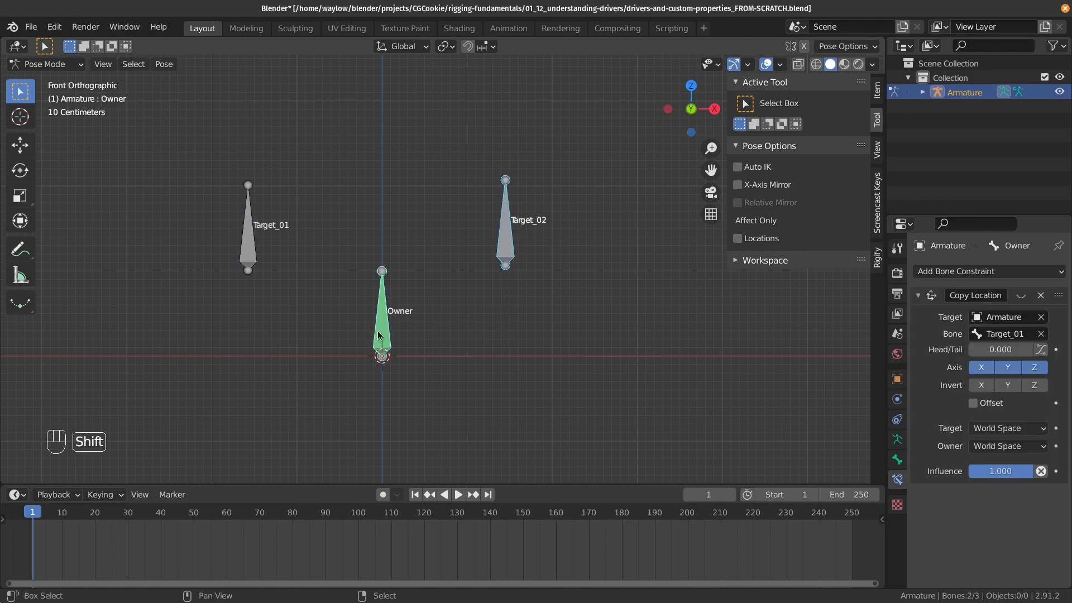
key(shift+ctrl+c)
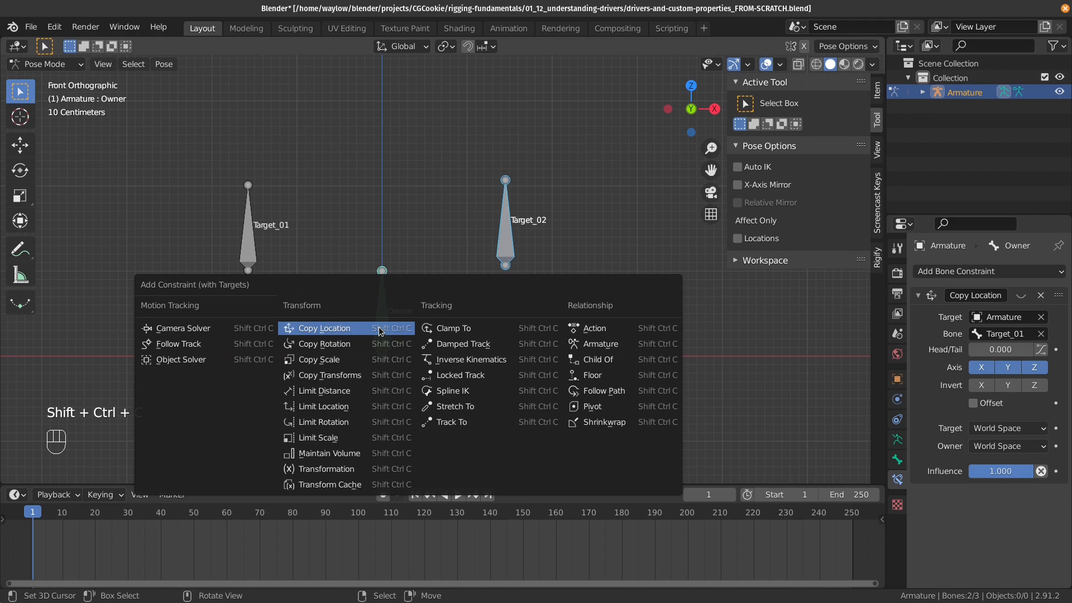
click(378, 327)
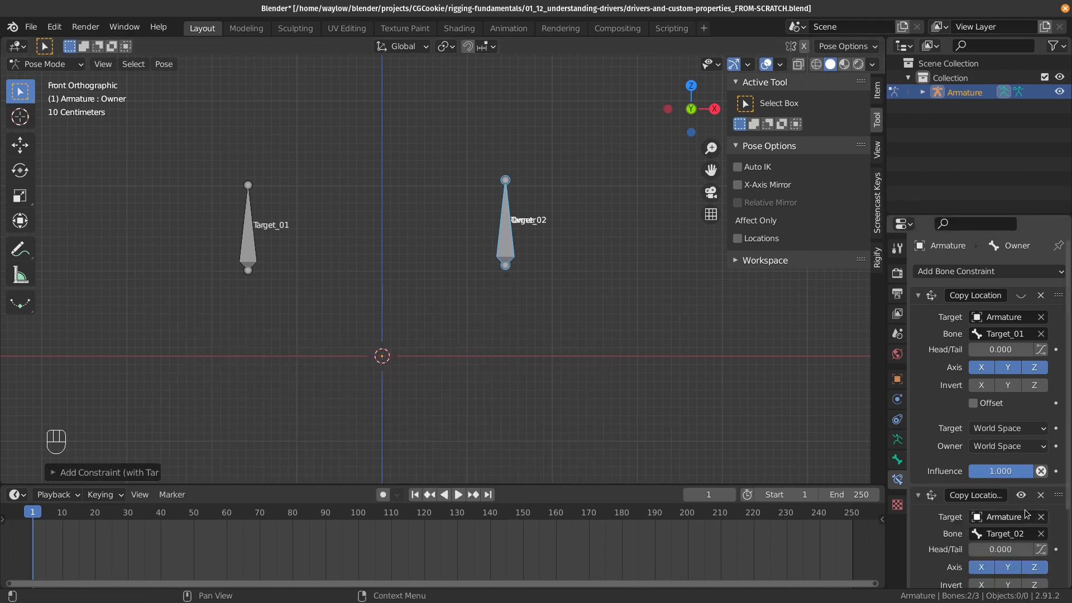
Step: Try lowering the influence of the Target_01 Copy Location constraint to 0 and return it to 1
scroll(1023, 509, down, 4)
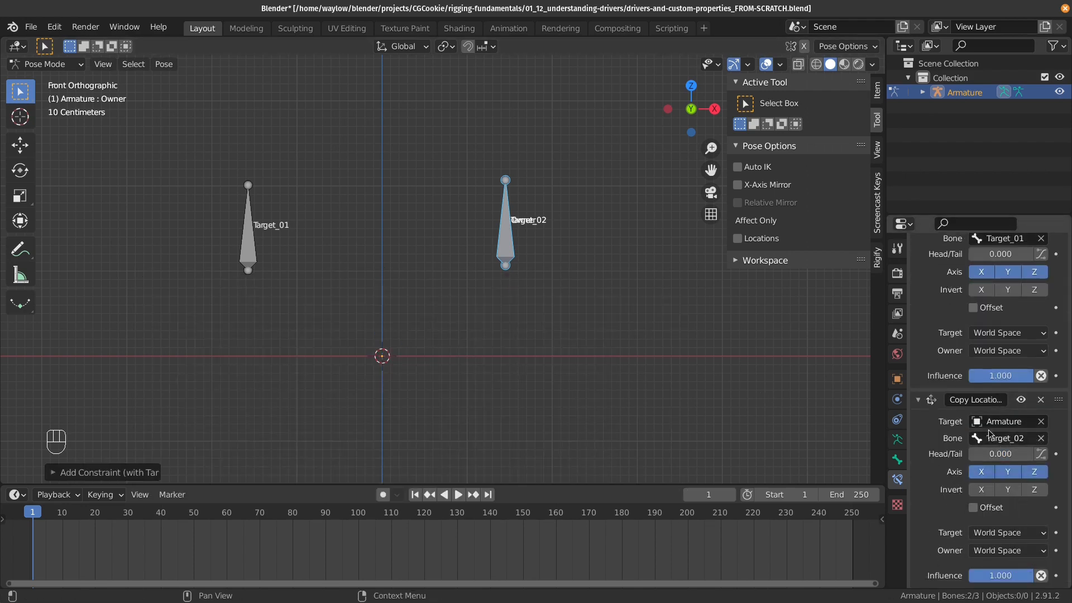
scroll(988, 433, up, 4)
scroll(1017, 425, down, 4)
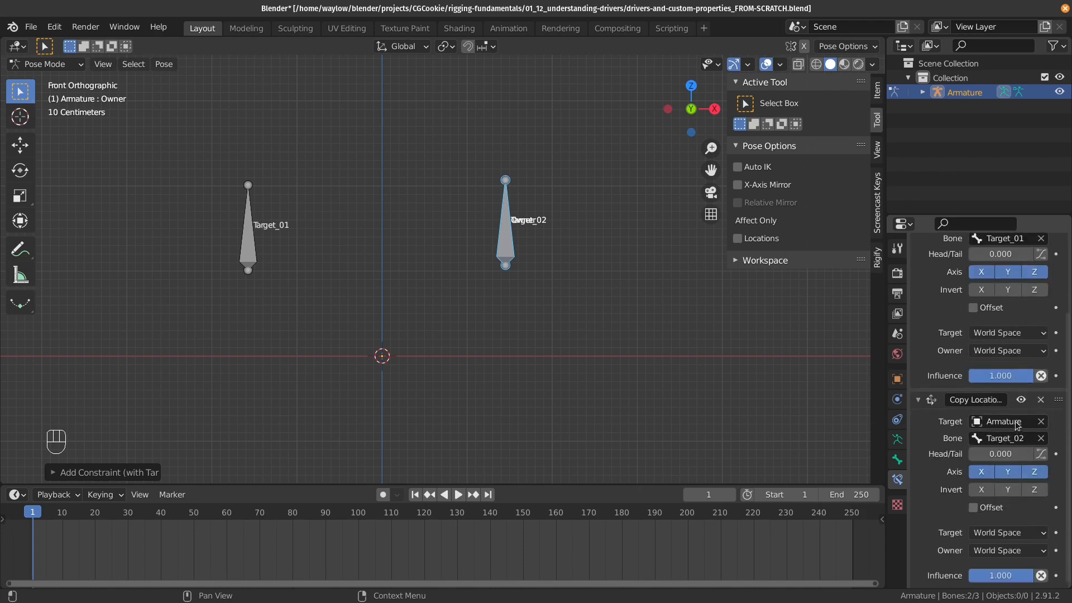
drag(1026, 375, 960, 375)
mouse_move(1021, 575)
mouse_down()
mouse_move(967, 575)
mouse_move(1022, 575)
mouse_up()
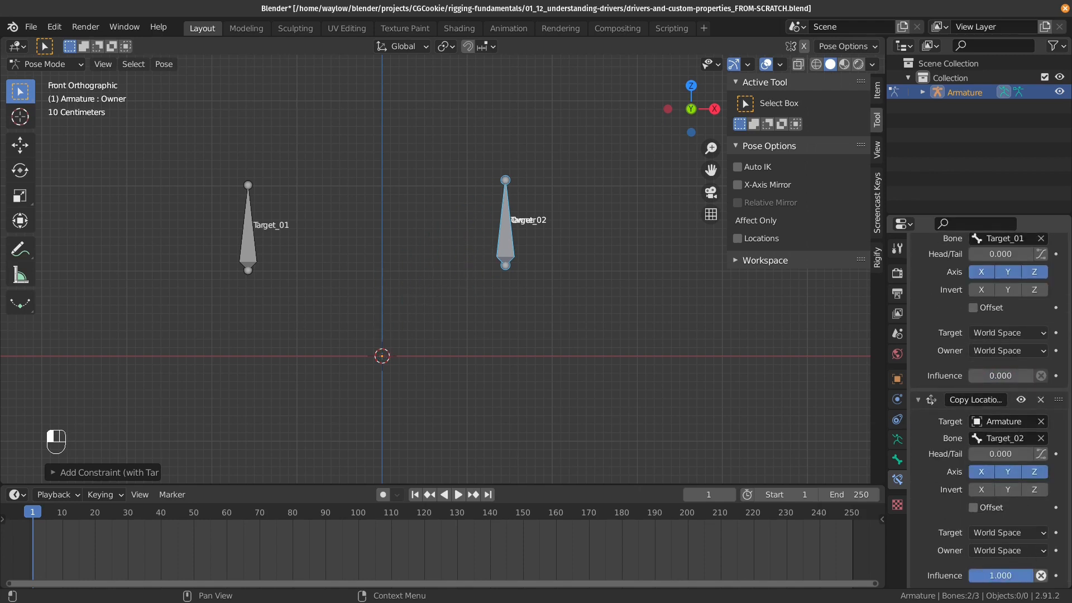
drag(988, 375, 1027, 380)
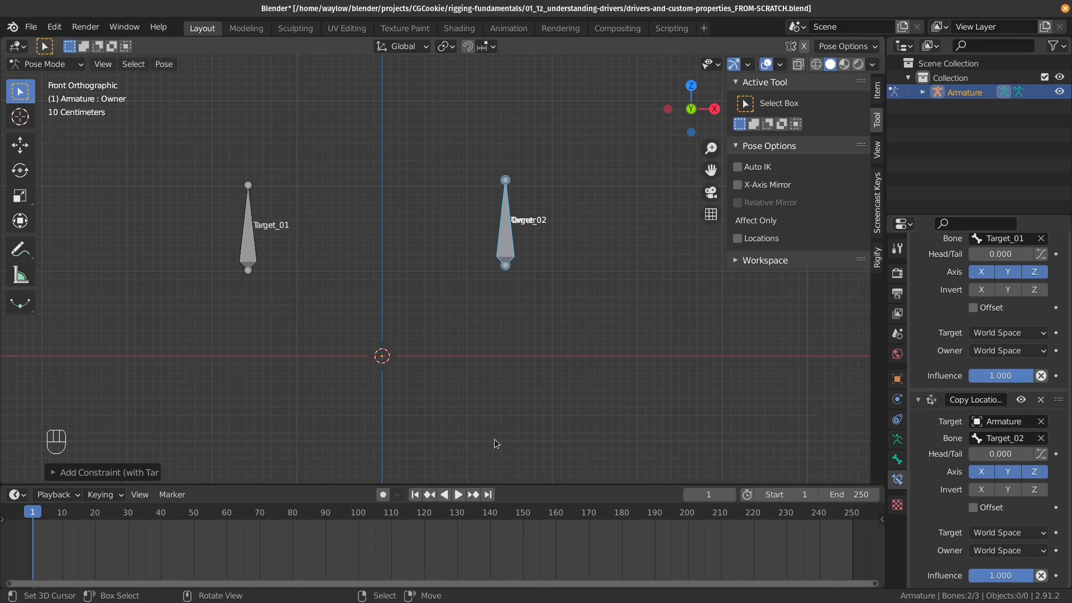
Step: Leave only the Owner bone's Target_01 Copy Location constraint active by turning off the one targeting Target_02
click(1021, 399)
scroll(1021, 341, up, 3)
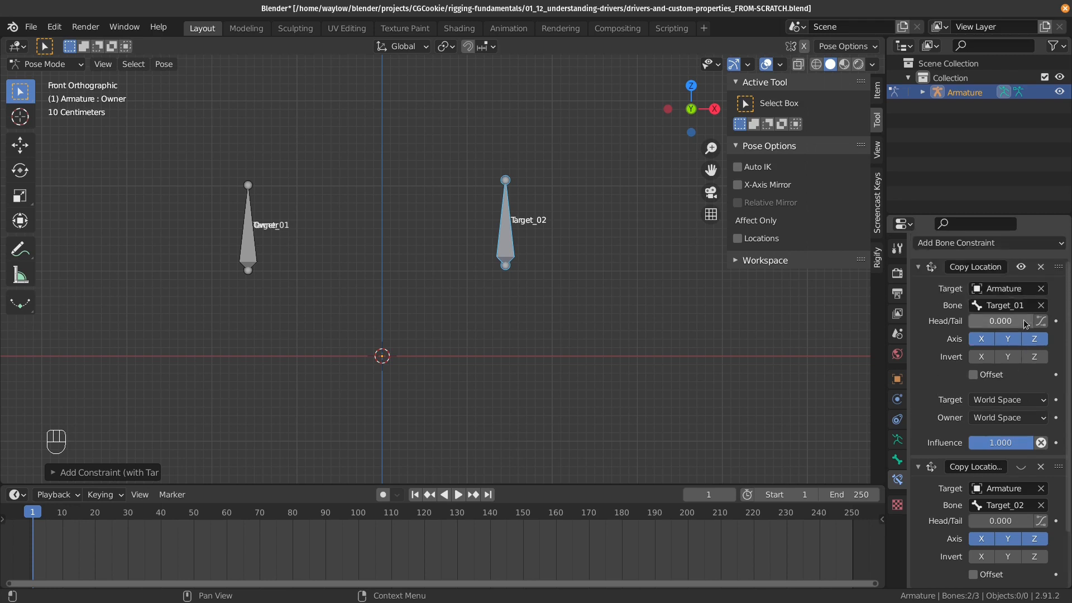
Step: Turn off the Owner bone's Copy Location constraint that targets Target_01
click(1021, 266)
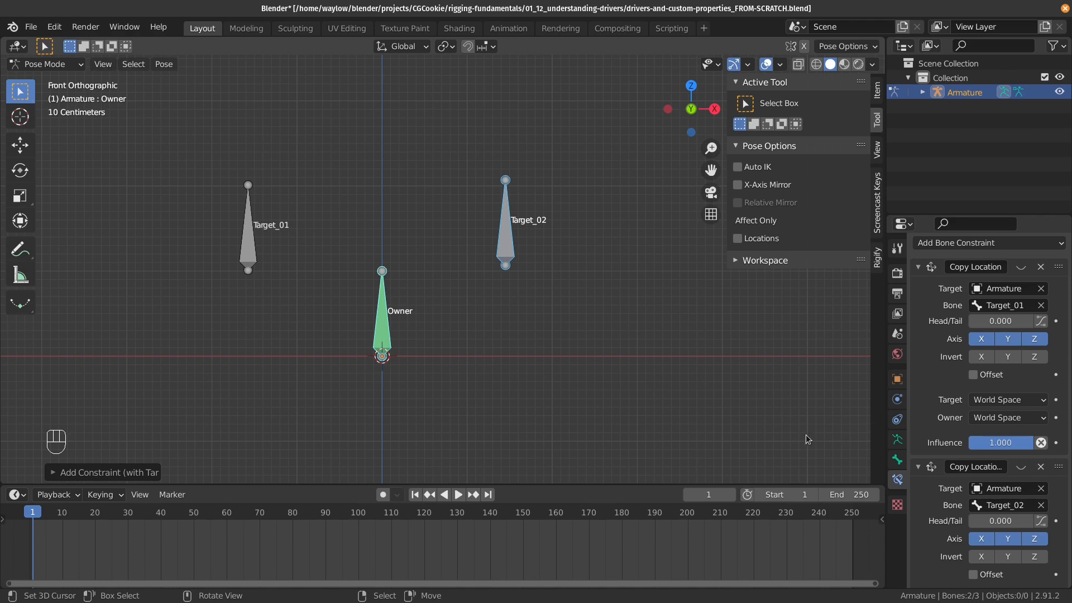
Step: Examine where custom properties can be added on the object, the armature data and the bone, in both pose and edit mode
click(896, 379)
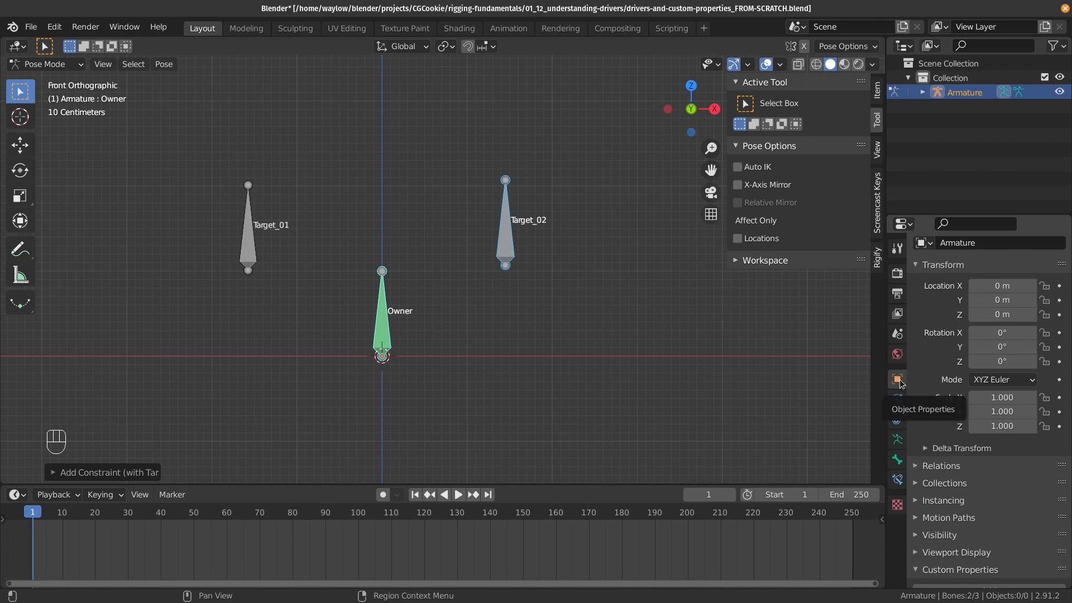
scroll(1005, 525, down, 1)
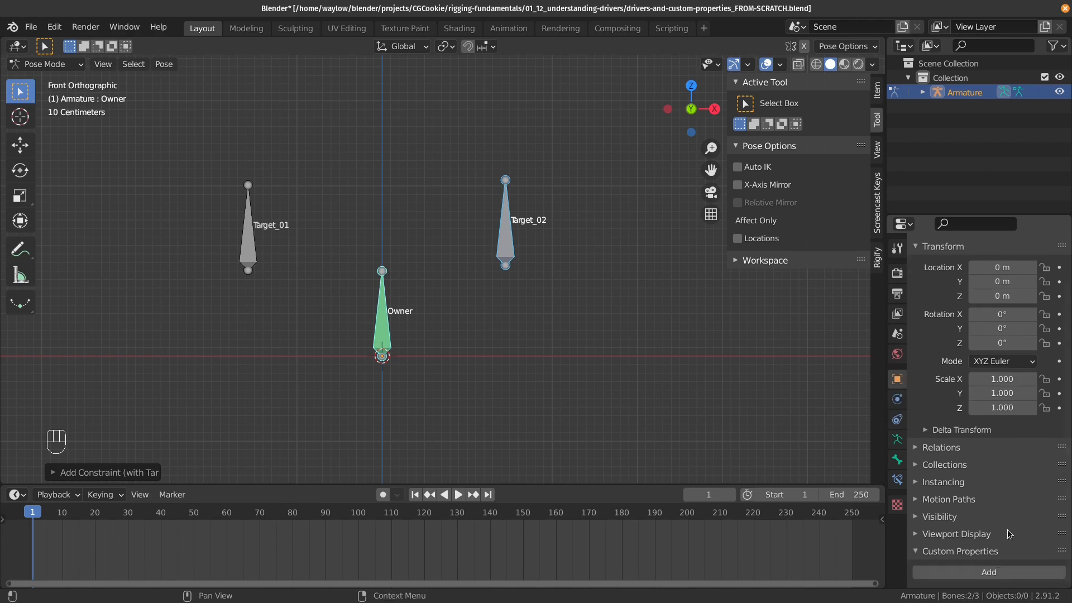
click(897, 439)
scroll(922, 424, down, 5)
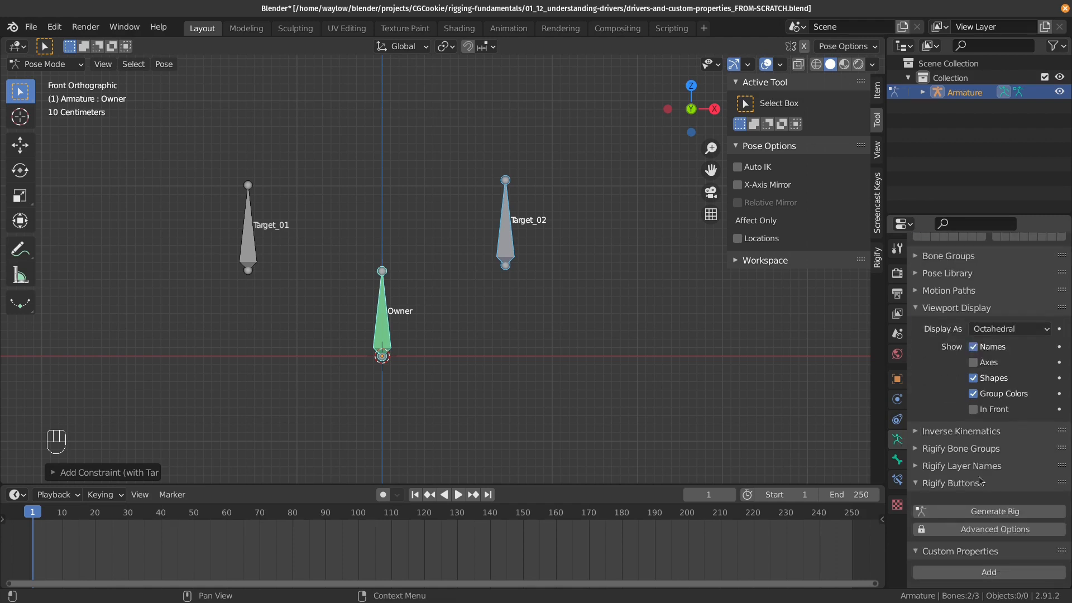
click(897, 460)
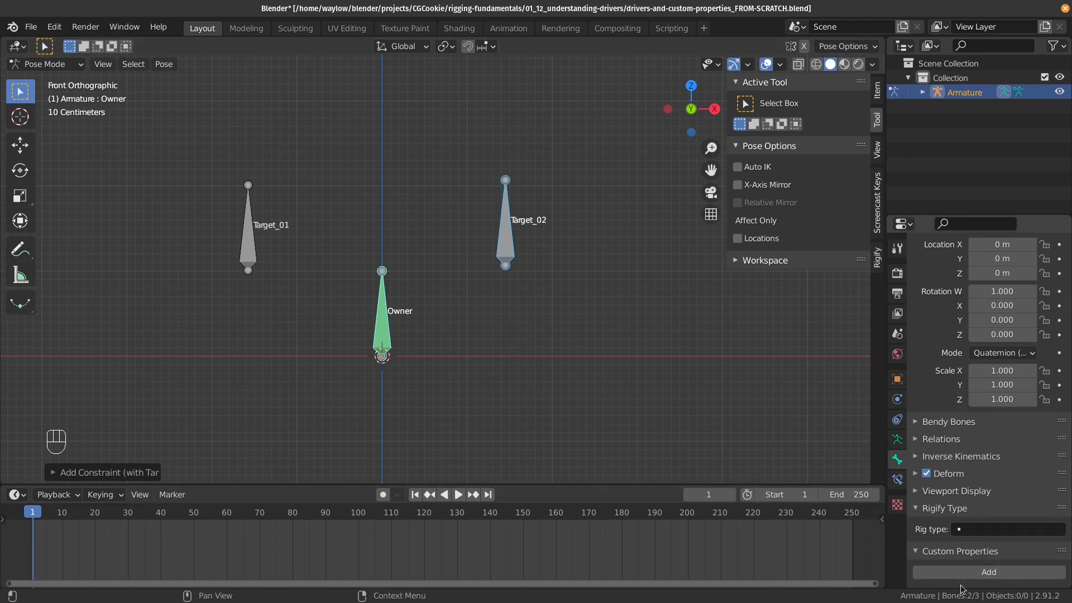
key(Tab)
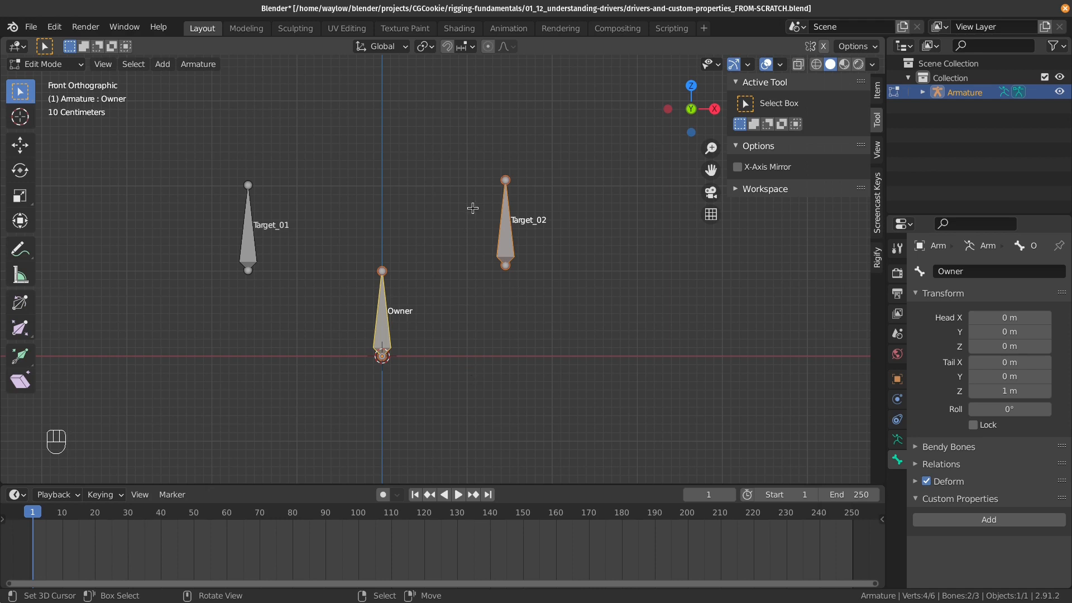
key(Tab)
Step: Select only the Owner bone and add a custom property to it
click(447, 362)
click(378, 314)
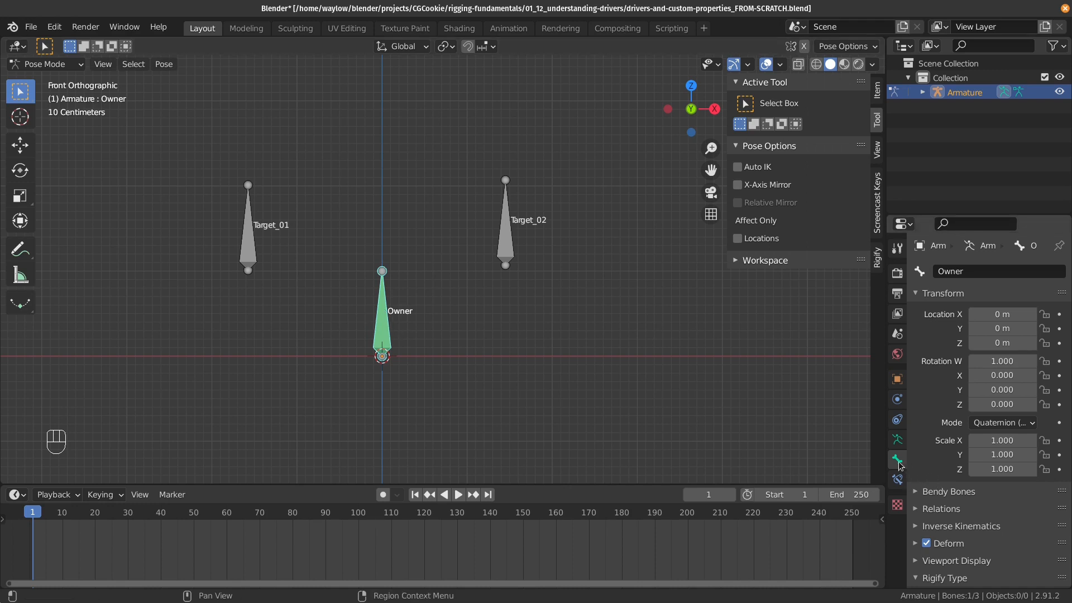
scroll(952, 483, down, 3)
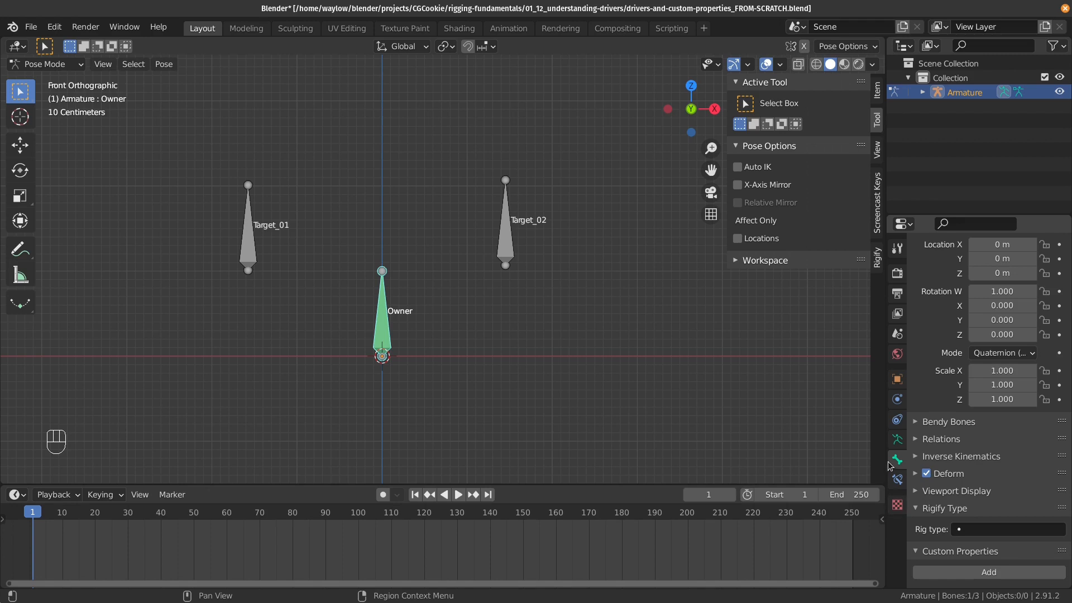
click(976, 573)
scroll(1000, 503, down, 1)
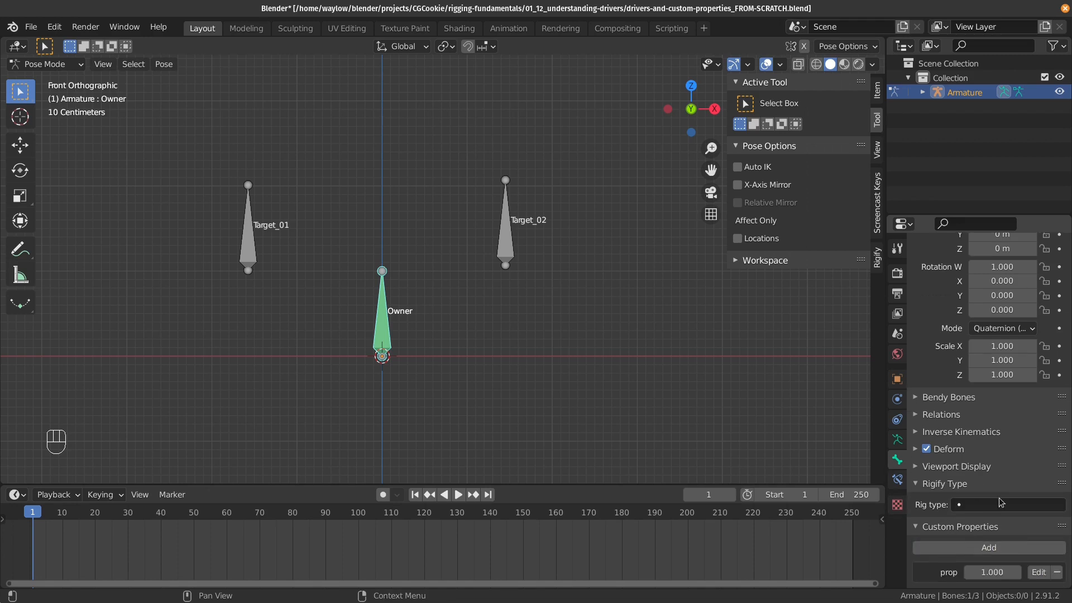
Step: Rename the Owner bone's new custom property to my_prop
click(1038, 573)
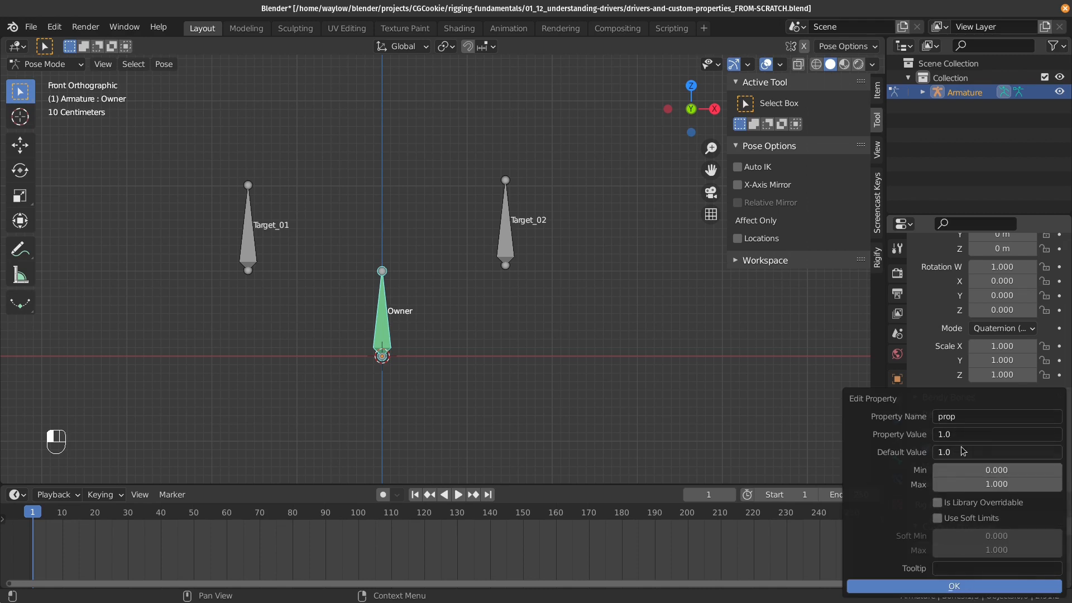
click(952, 420)
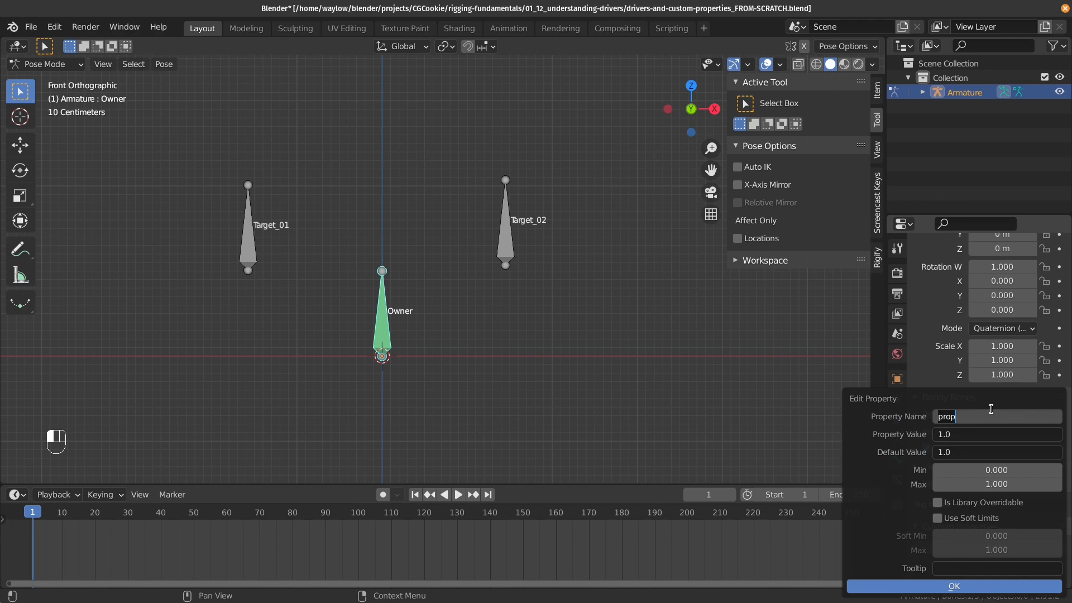
text(my_prop)
key(Return)
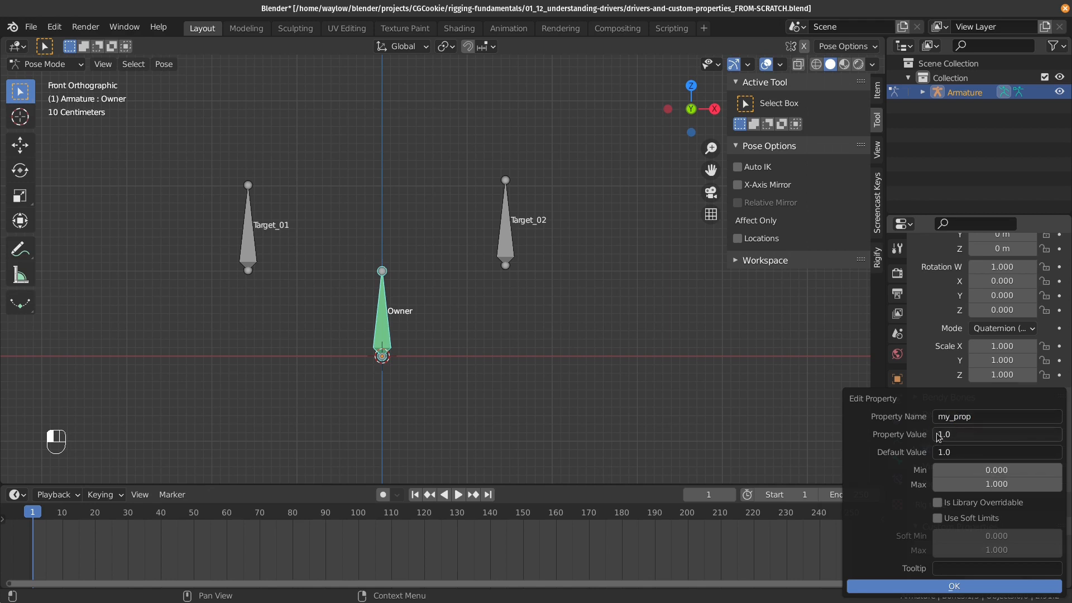
Step: Try "string", "True" and "False" as the property value of my_prop and return it to 1.0
click(963, 434)
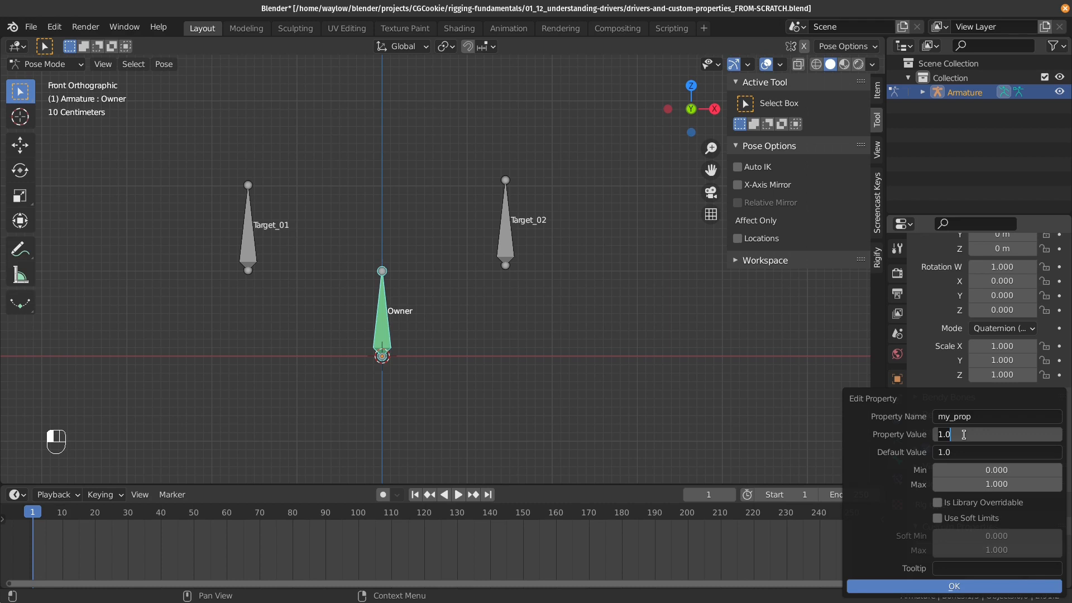
key(BackSpace)
key(BackSpace)
key(BackSpace)
text(string)
key(BackSpace)
key(BackSpace)
key(BackSpace)
key(BackSpace)
key(BackSpace)
key(BackSpace)
text(True)
key(BackSpace)
key(BackSpace)
key(BackSpace)
key(BackSpace)
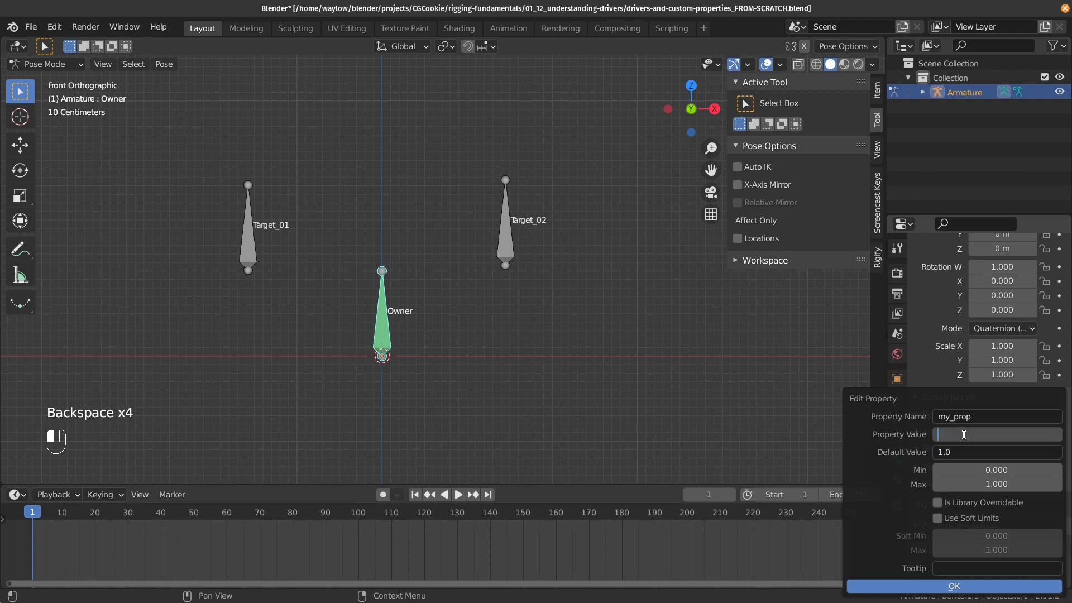
text(False)
key(BackSpace)
key(BackSpace)
key(BackSpace)
key(BackSpace)
key(BackSpace)
text(1.0)
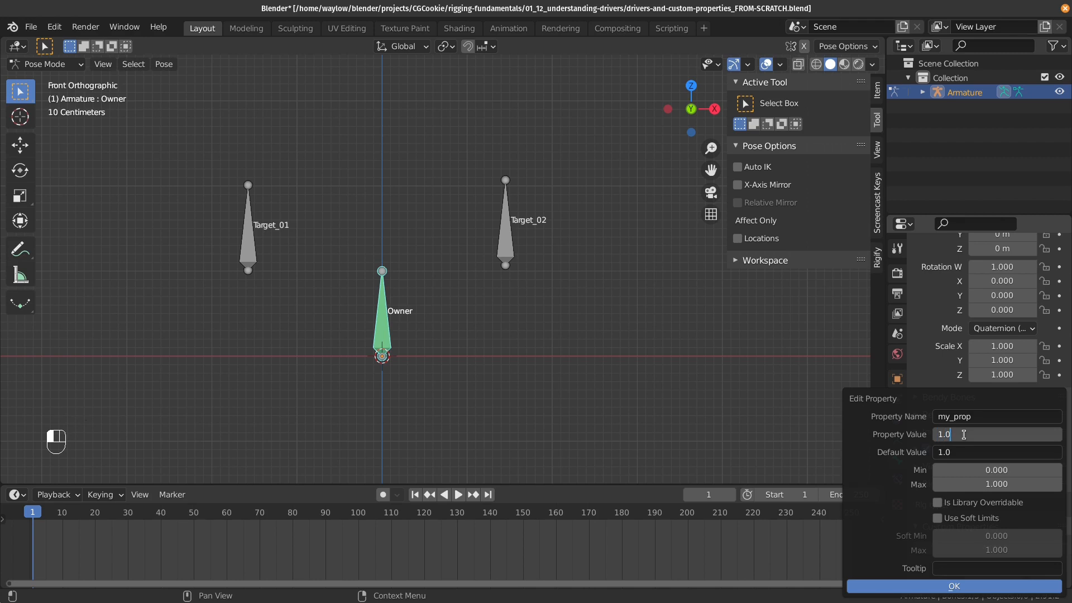
key(Return)
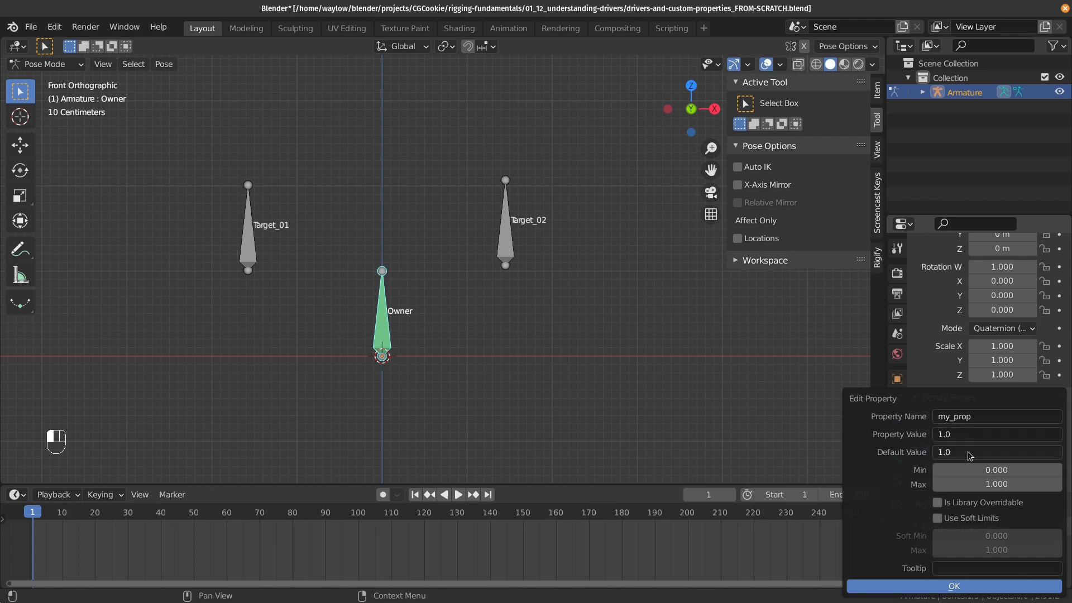
Step: Set my_prop's maximum to 10 and enable soft limits with a soft maximum of 1.0
click(966, 451)
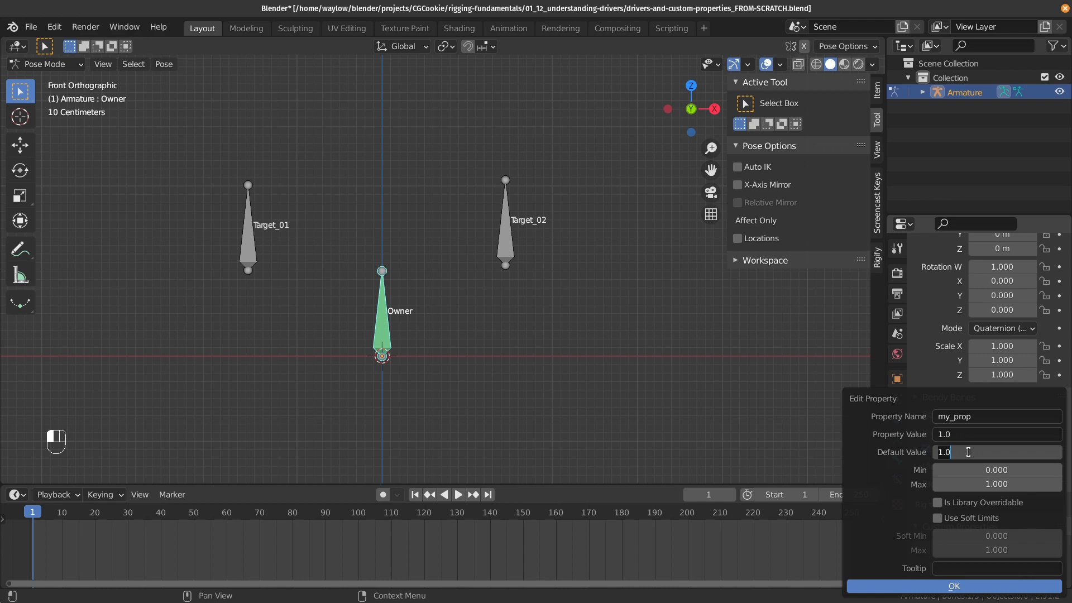
key(Return)
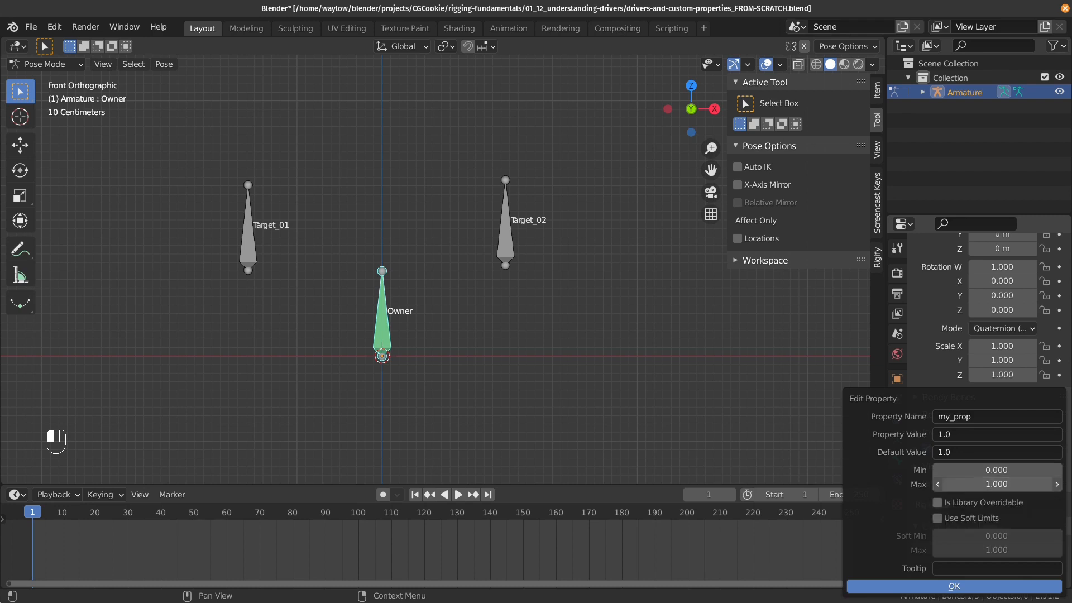
click(949, 484)
text(10)
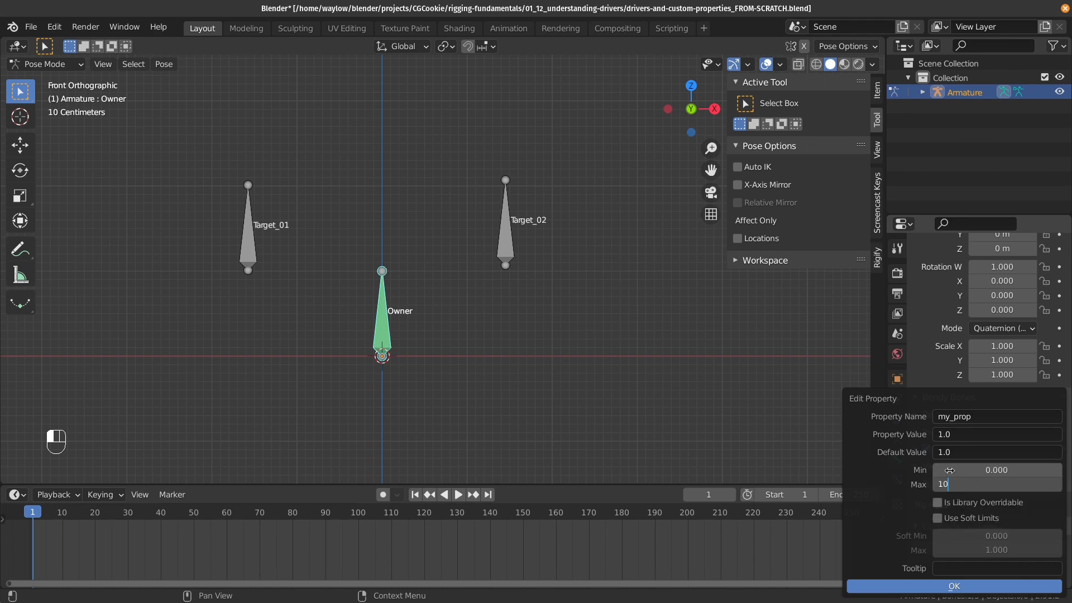
key(Return)
click(937, 519)
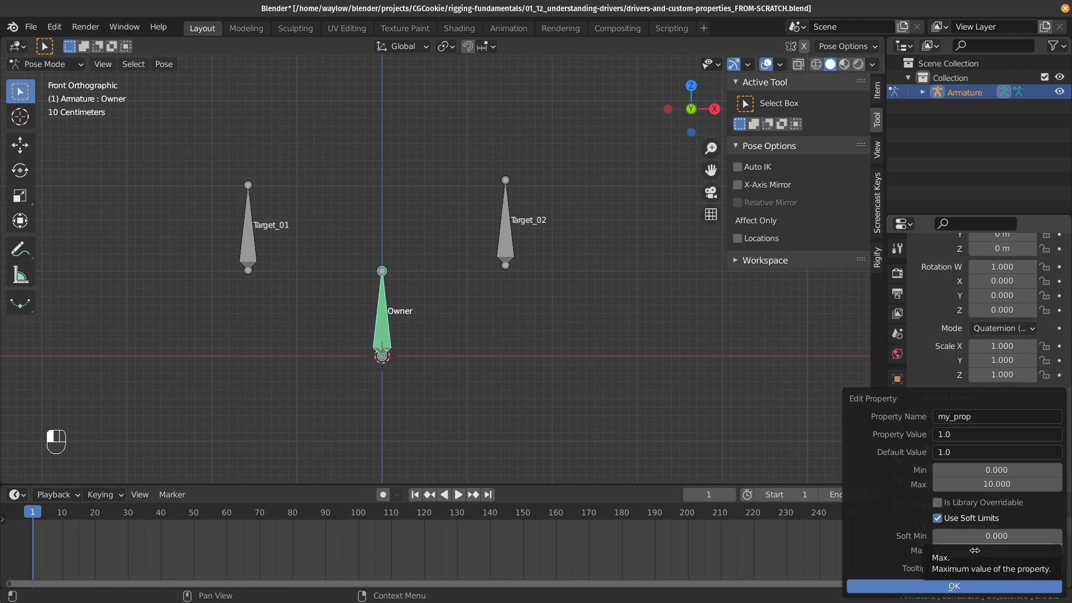
click(974, 550)
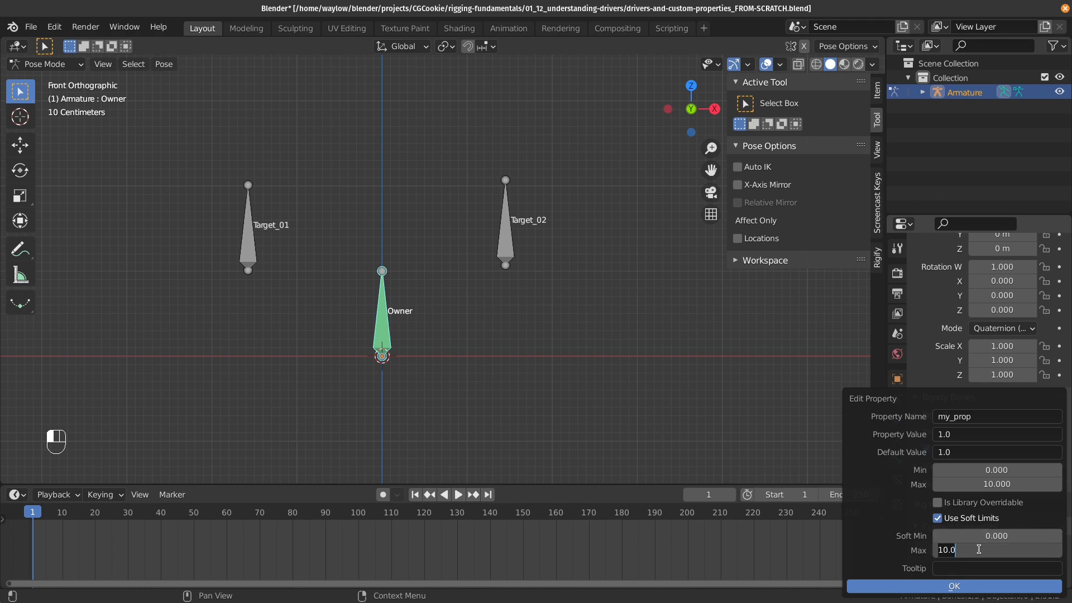
text(1.0)
key(Return)
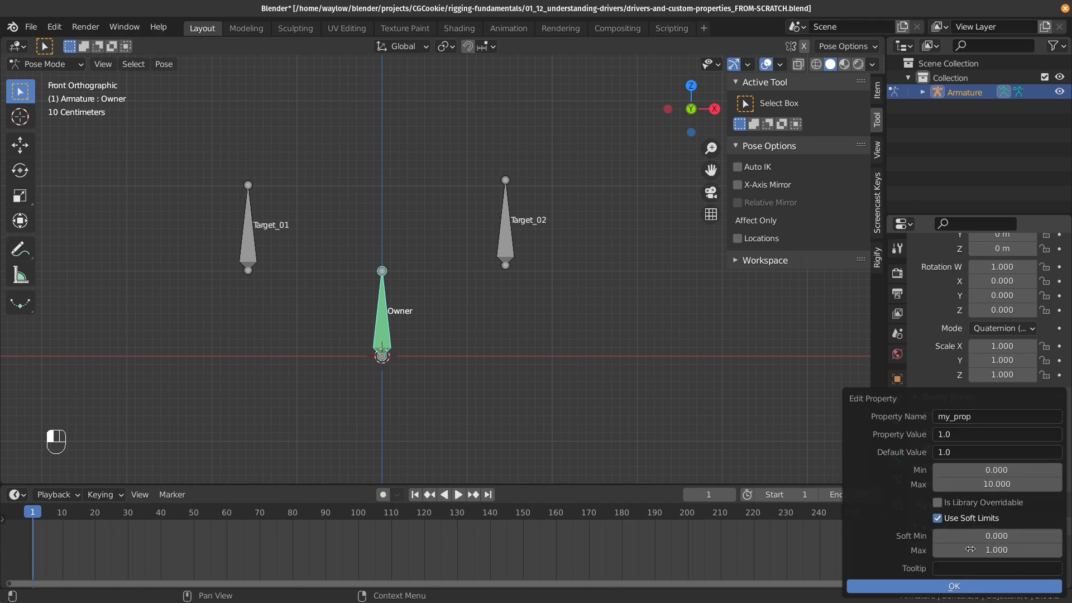
click(937, 586)
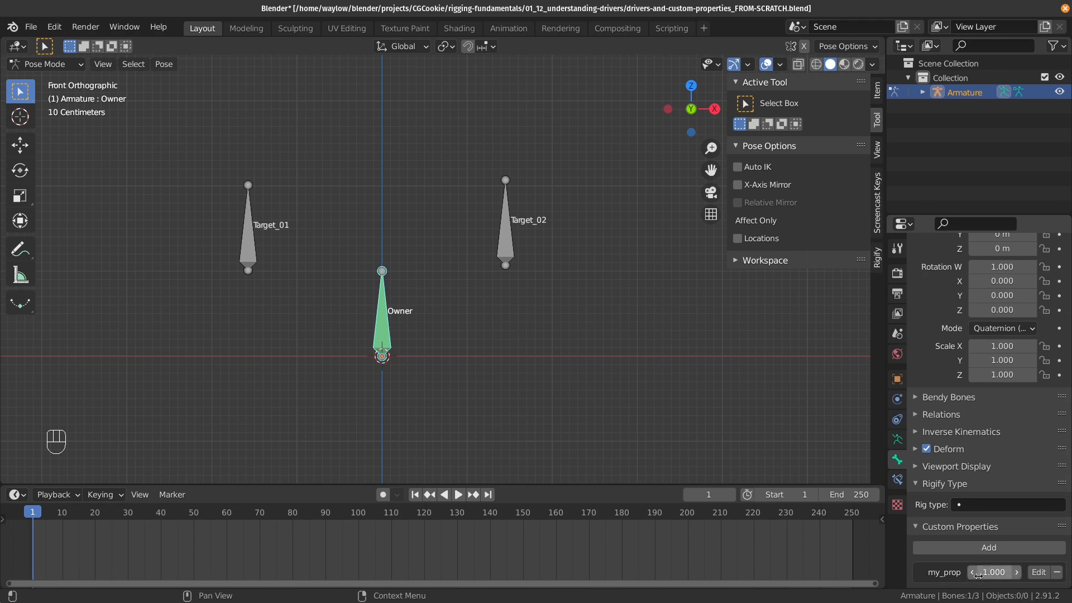
Step: Show my_prop among the bone's sidebar item properties and try the values 0.890, 1 and 5
click(878, 89)
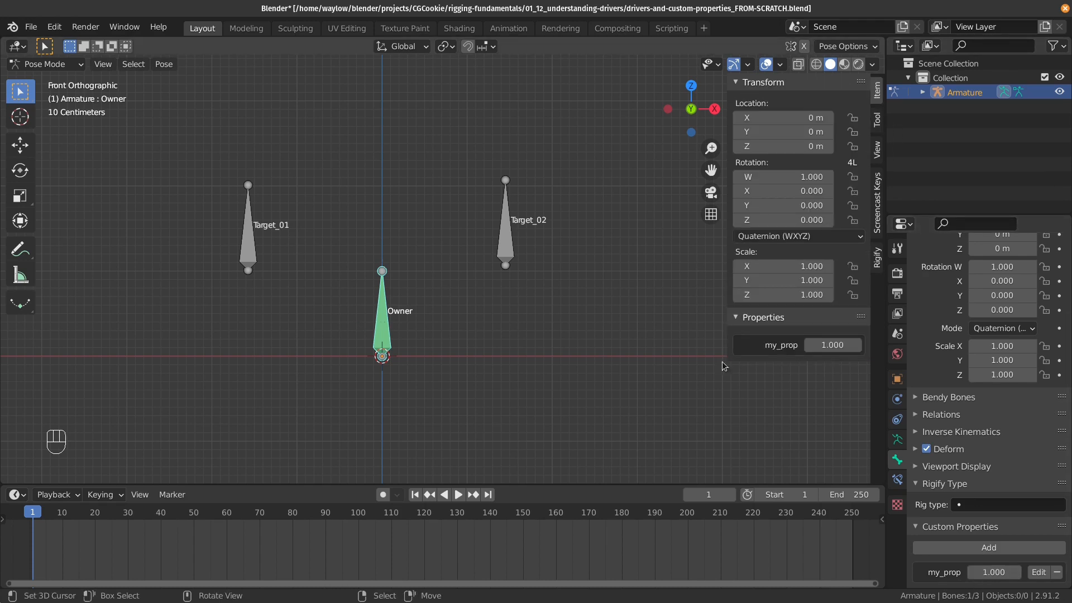
drag(835, 345, 821, 345)
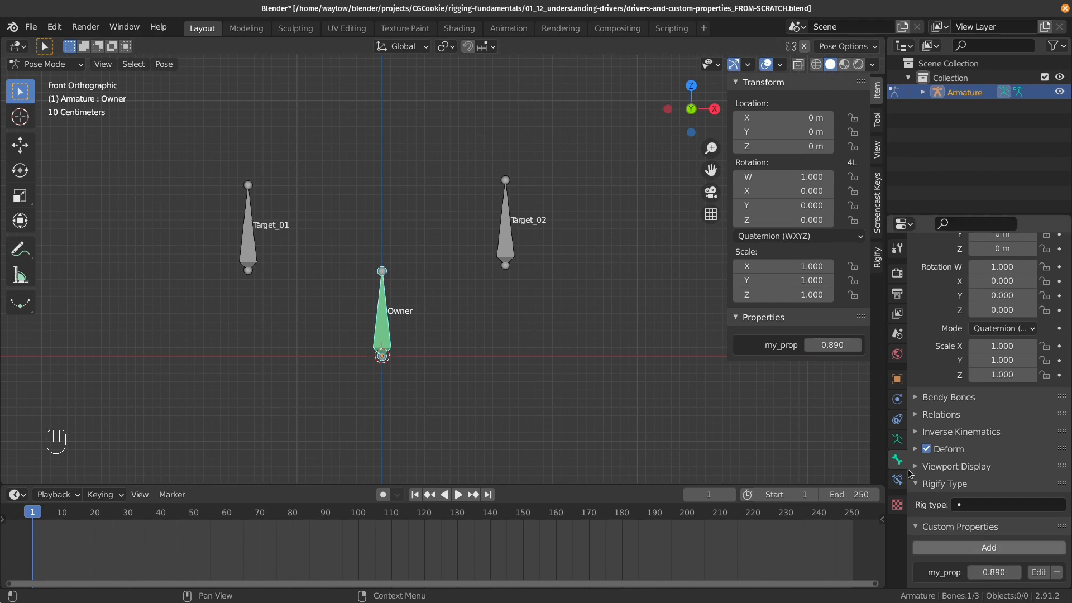
mouse_move(994, 572)
mouse_down()
mouse_move(974, 573)
mouse_move(997, 572)
mouse_up()
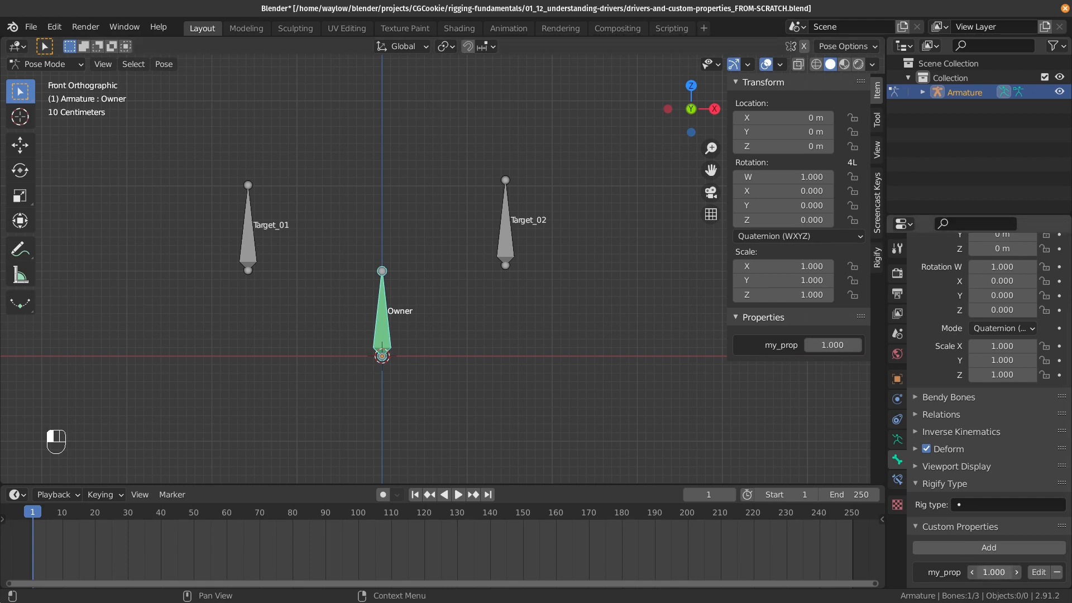
click(990, 572)
text(5)
key(Return)
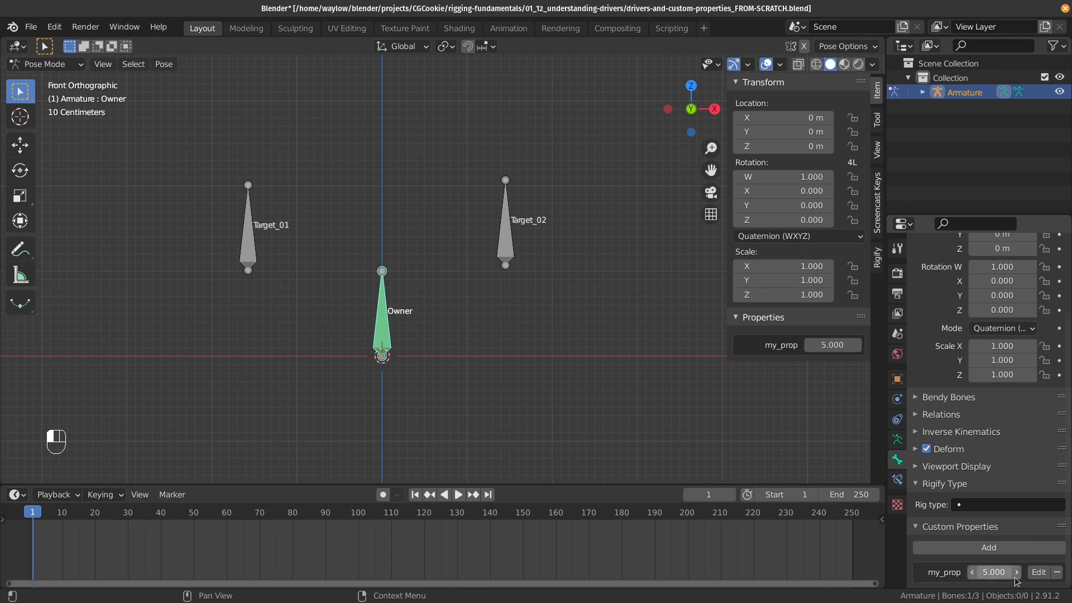
Step: Set the Owner bone's my_prop value to 0
click(988, 571)
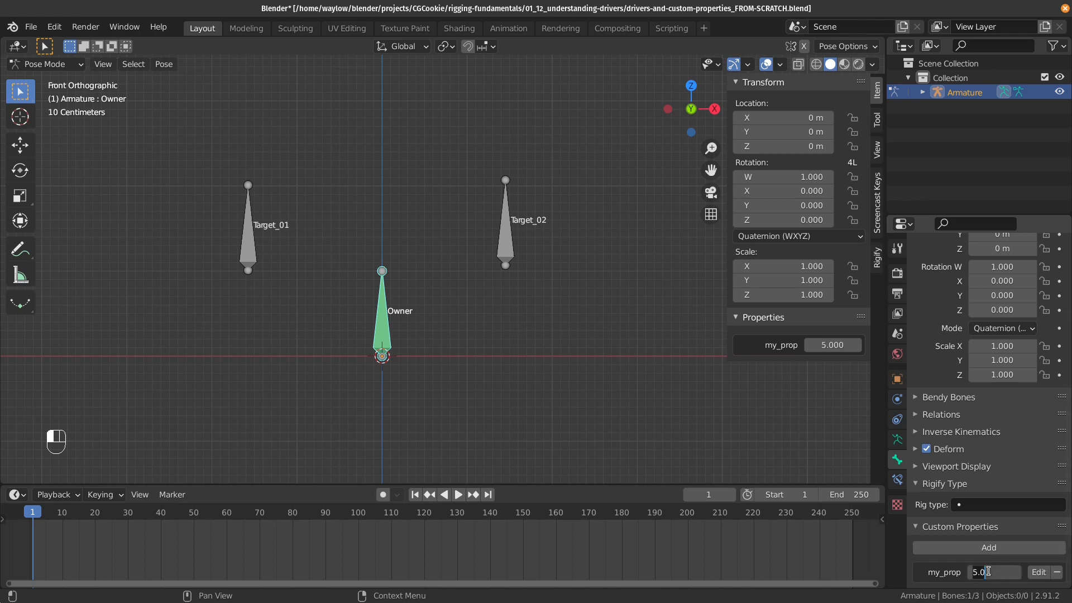
text(0)
key(Return)
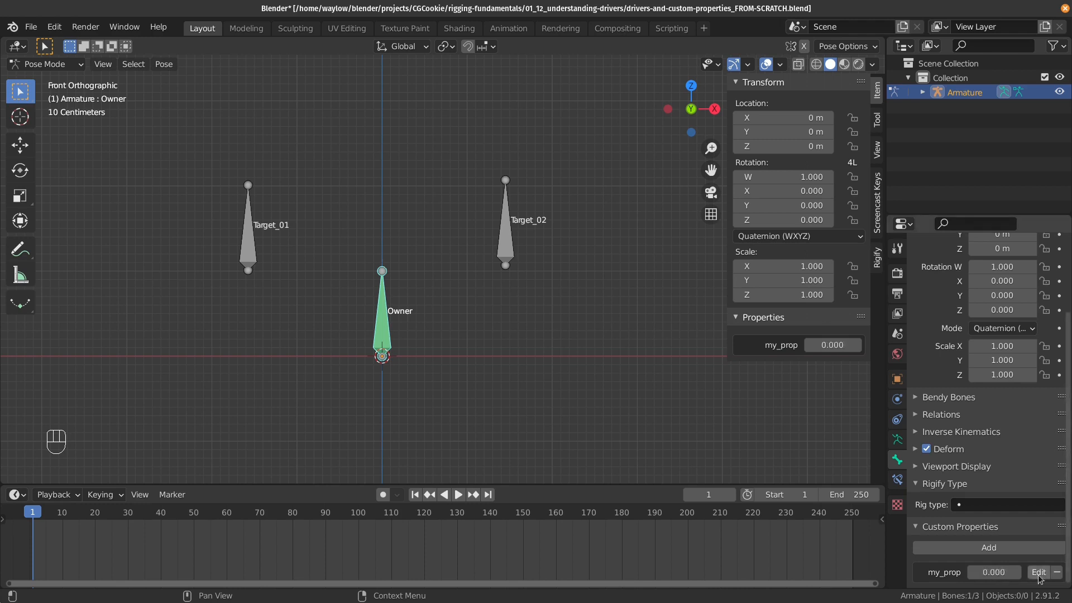
Step: Turn off soft limits for my_prop and set its maximum to 1
click(1038, 573)
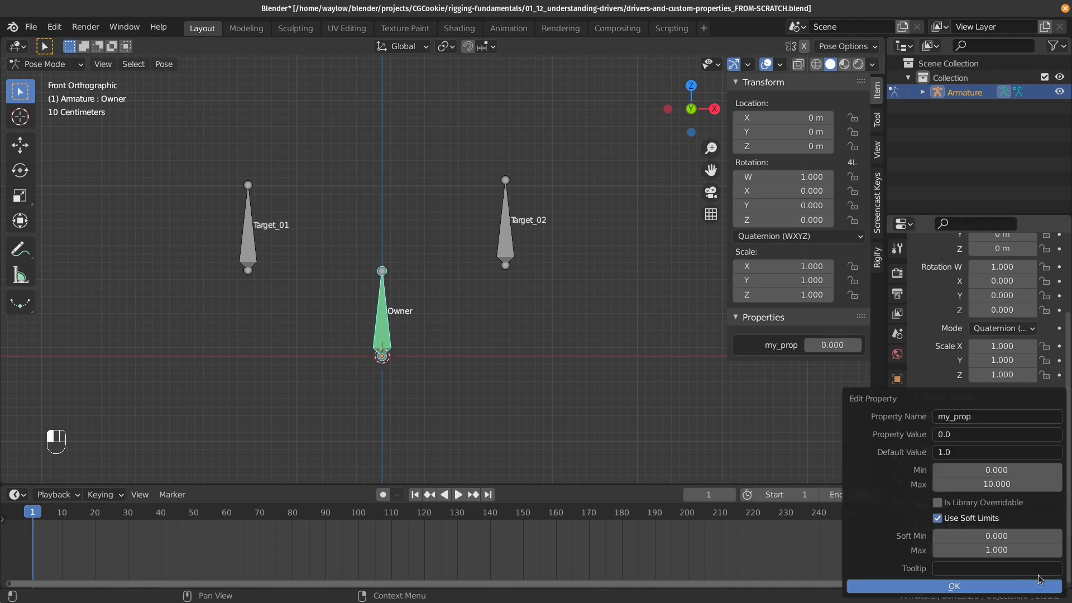
click(937, 518)
click(966, 484)
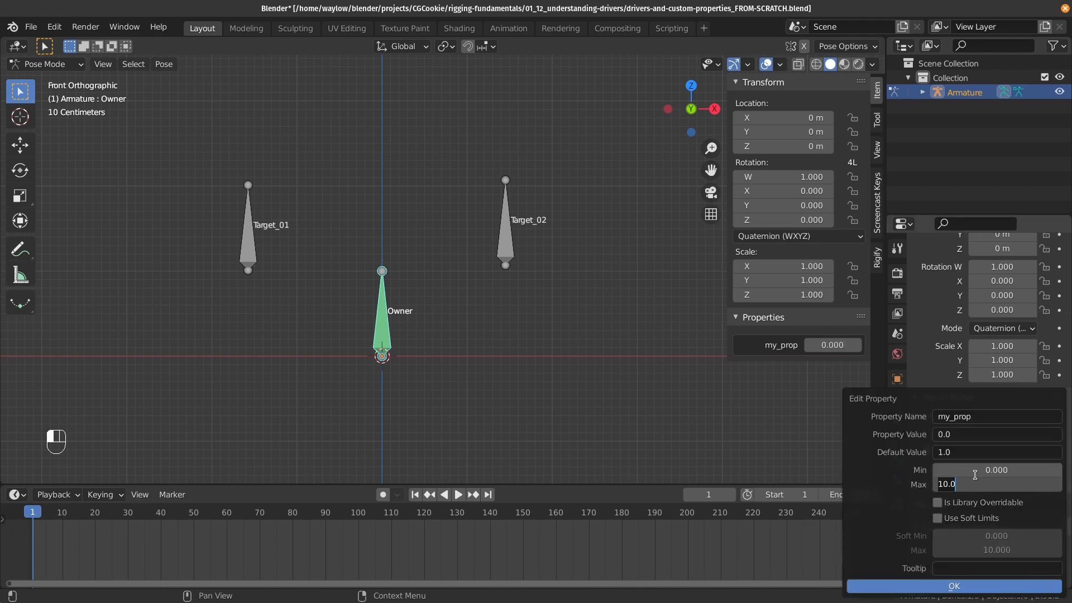
text(1)
key(Return)
Step: Toggle Is Library Overridable on and back off for my_prop, and set its tooltip to "some helpful information"
click(930, 504)
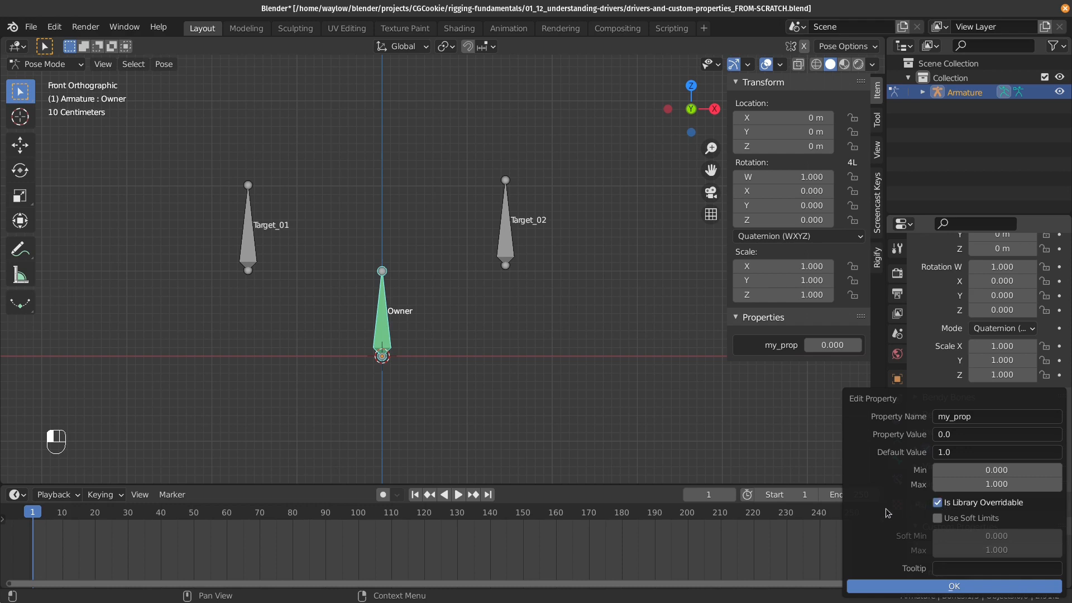
click(943, 503)
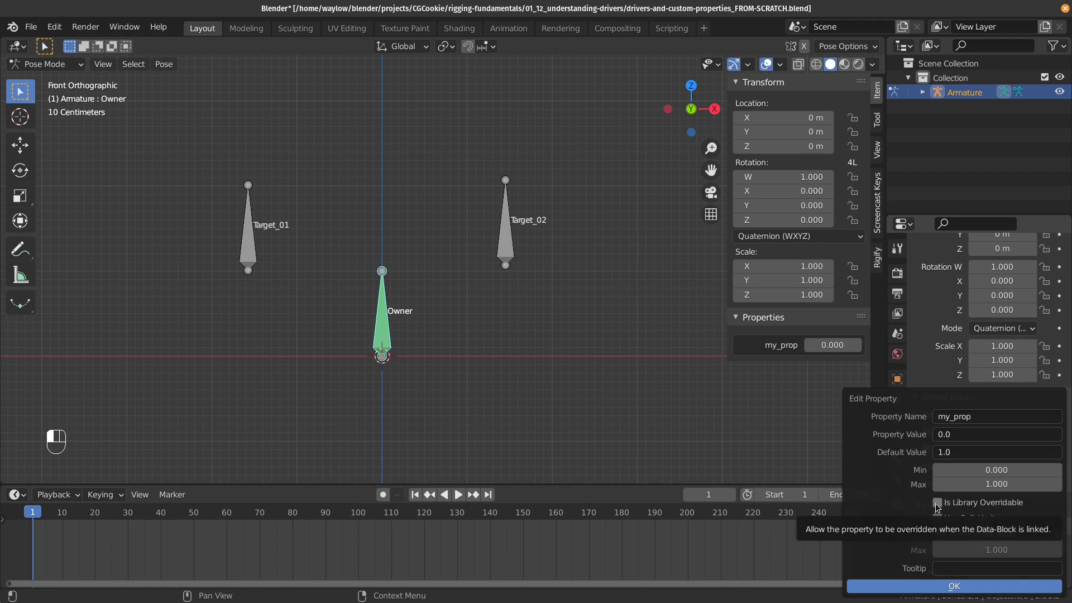
click(948, 568)
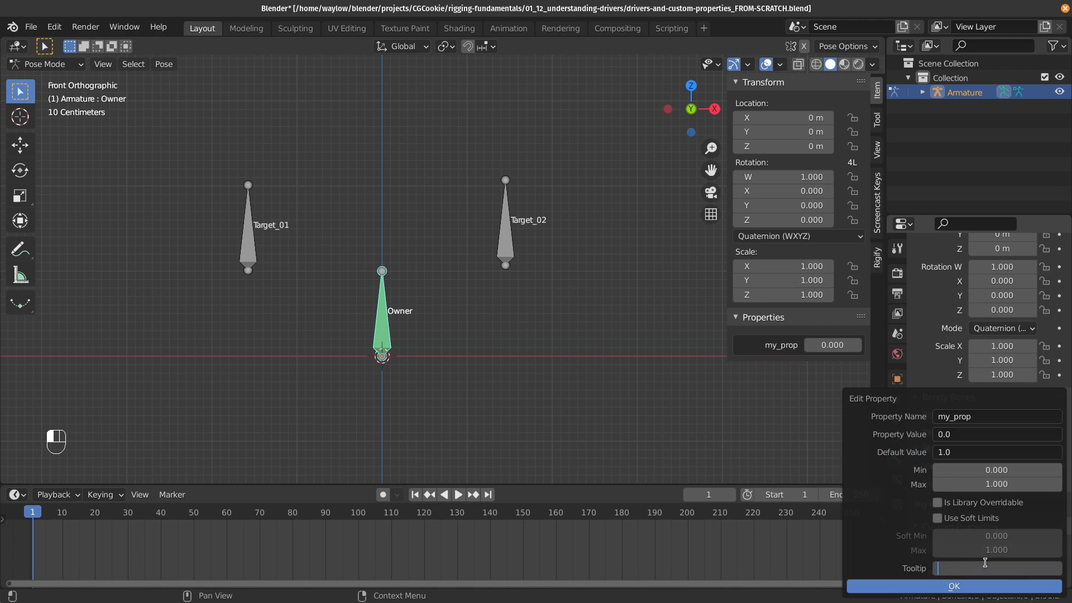
text(some helpful information)
key(Return)
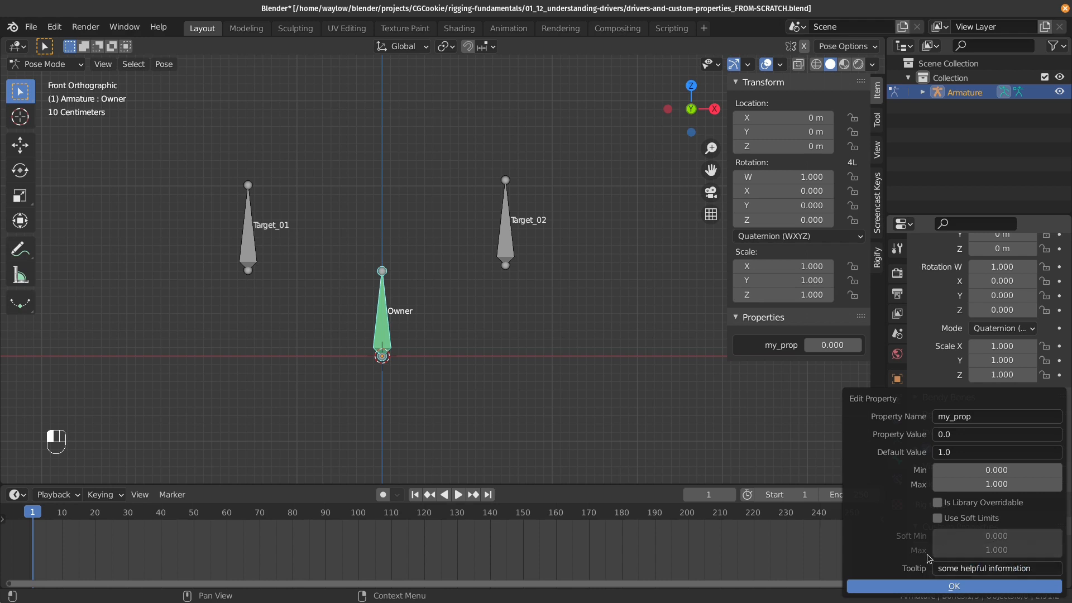
Step: Apply the edited my_prop settings and display the property's tooltip in the bone's custom properties
click(930, 586)
key(Escape)
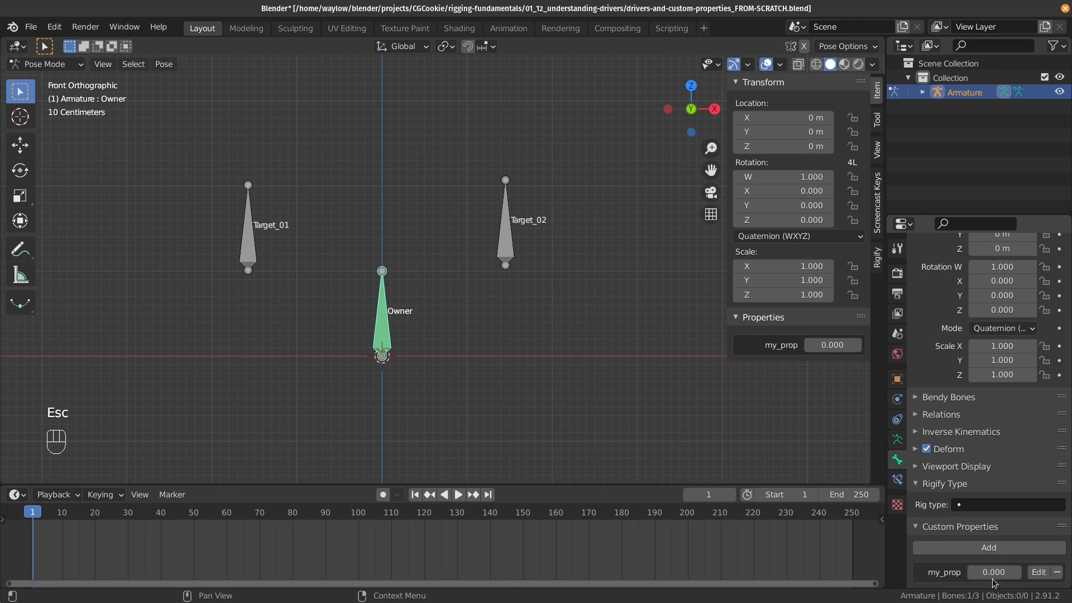
mouse_move(993, 575)
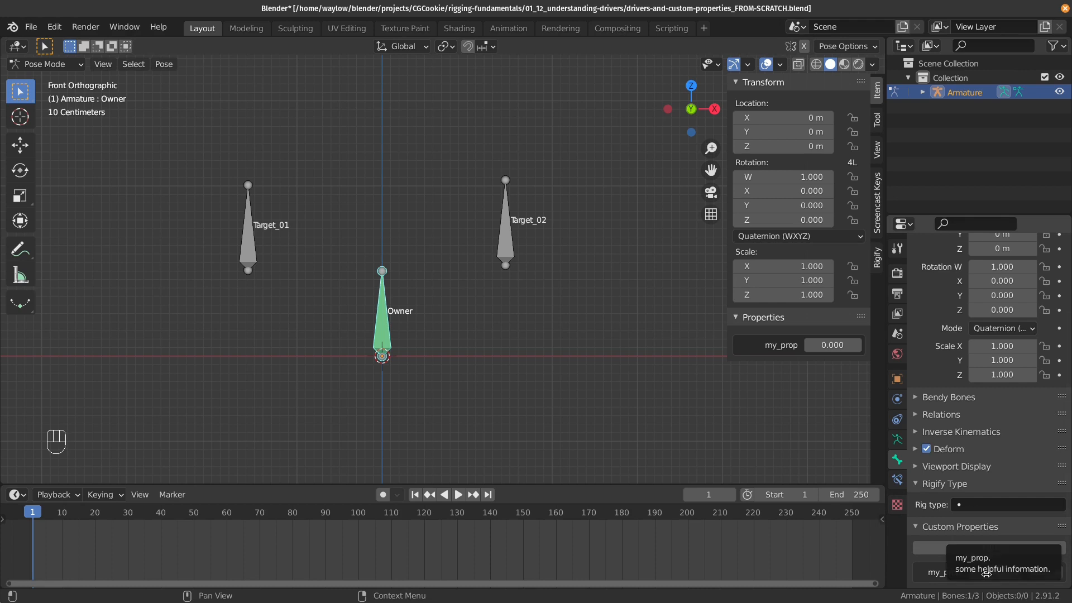
Step: Show the Owner bone's constraints, split the 3D viewport vertically and turn the new area into a Drivers editor
click(897, 479)
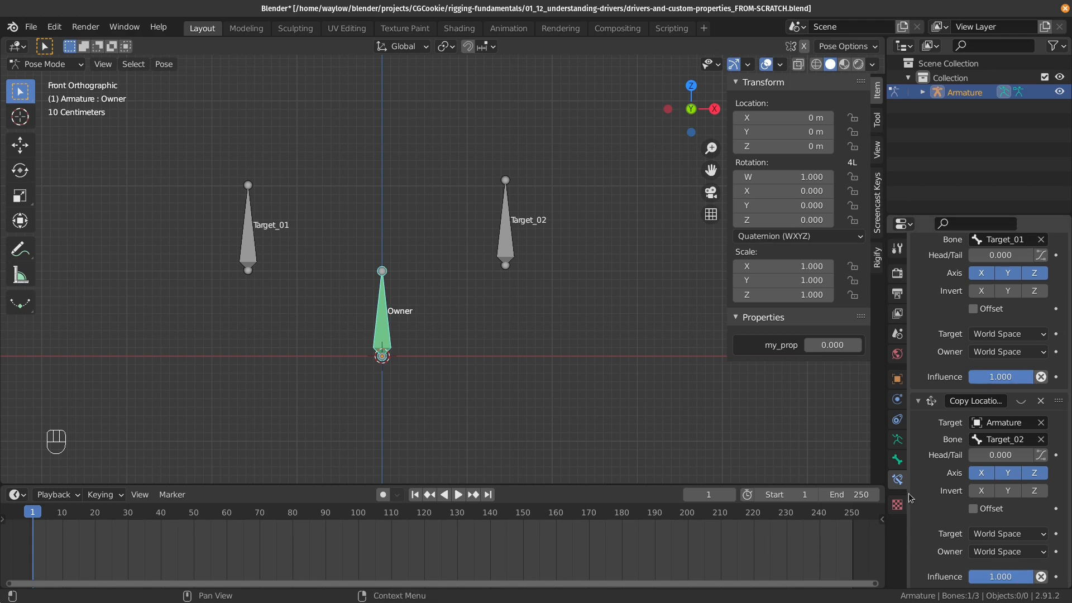
right_click(549, 38)
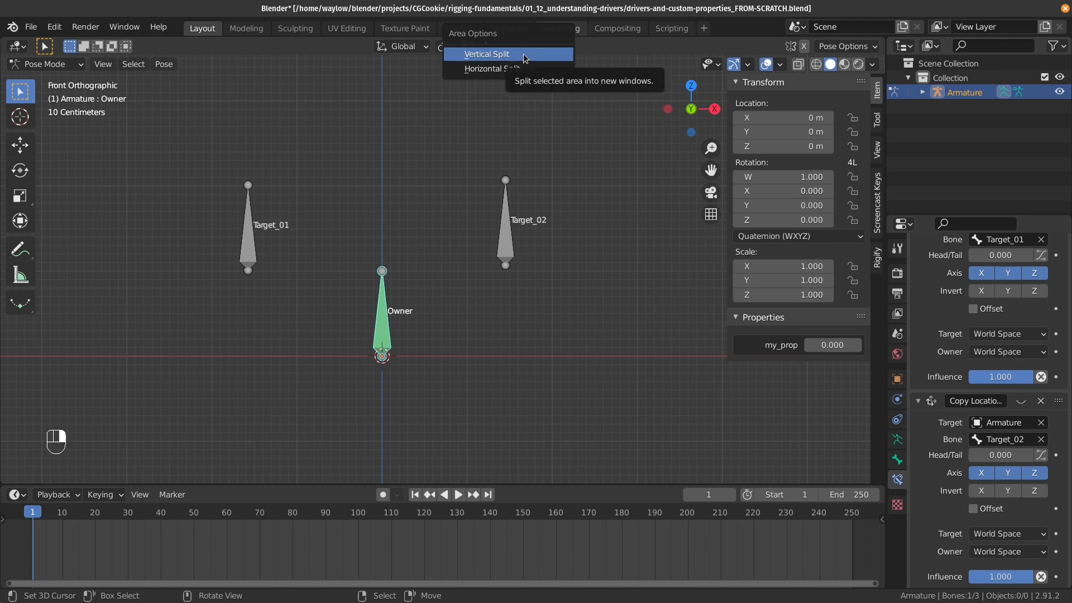
click(525, 56)
click(385, 73)
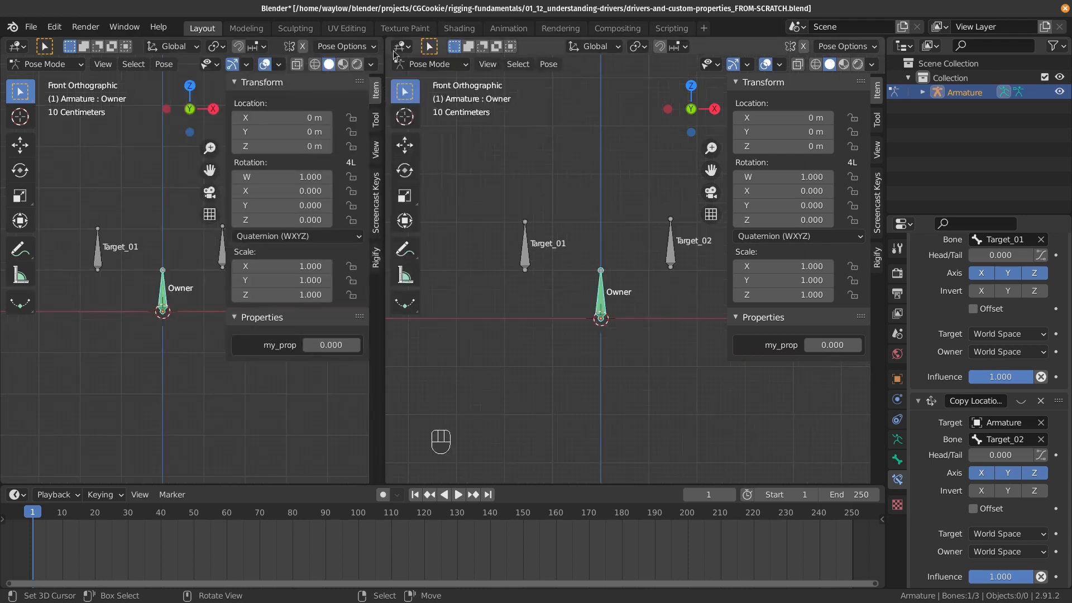
click(400, 46)
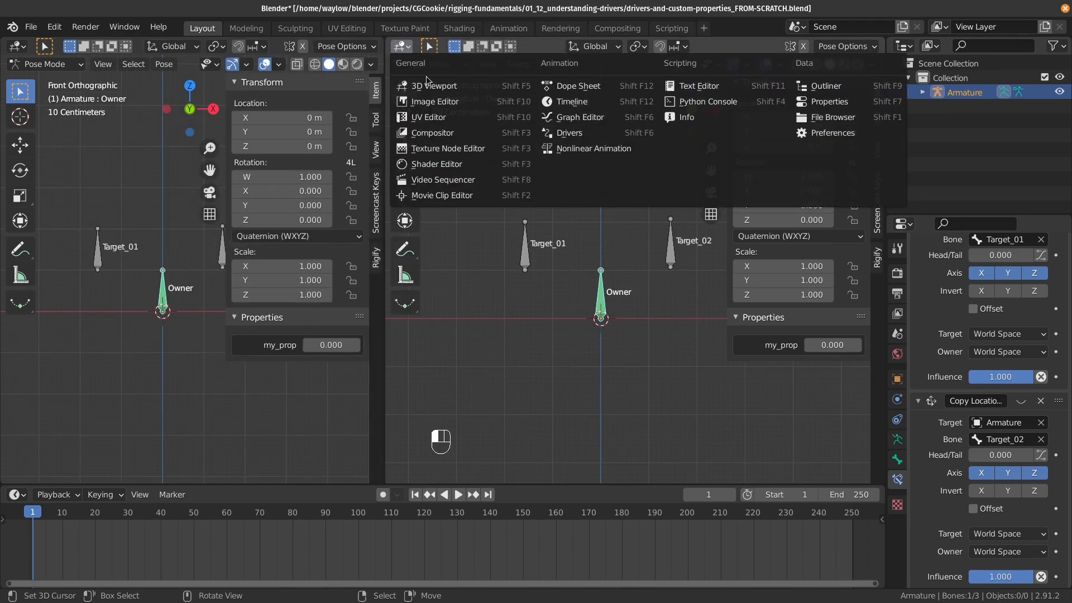
click(581, 134)
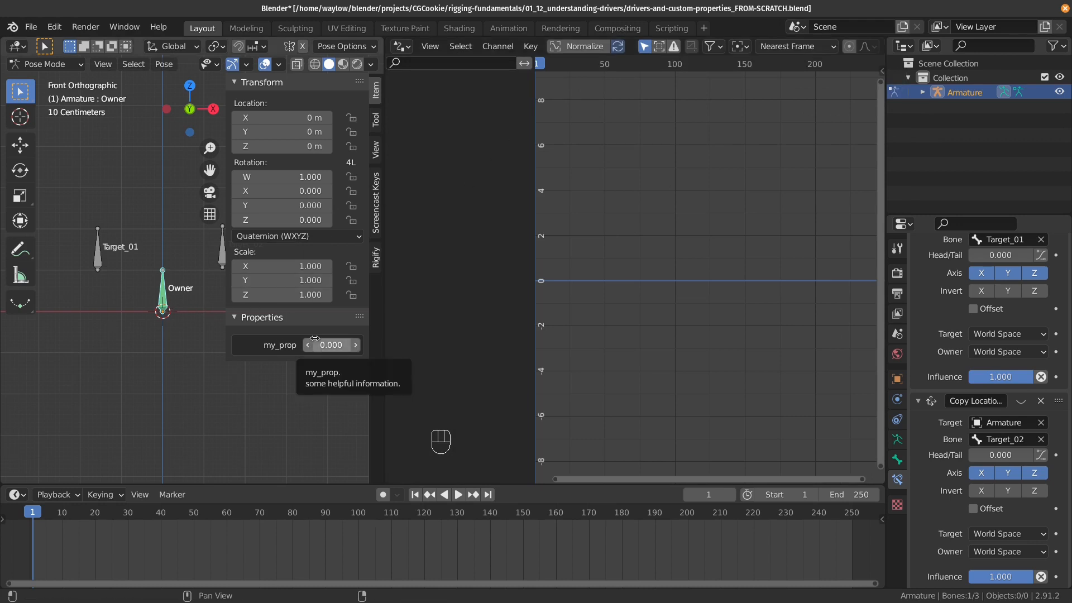
Step: Add a driver to the influence of the Target_01 Copy Location constraint and show its driver settings in the Drivers editor
right_click(986, 377)
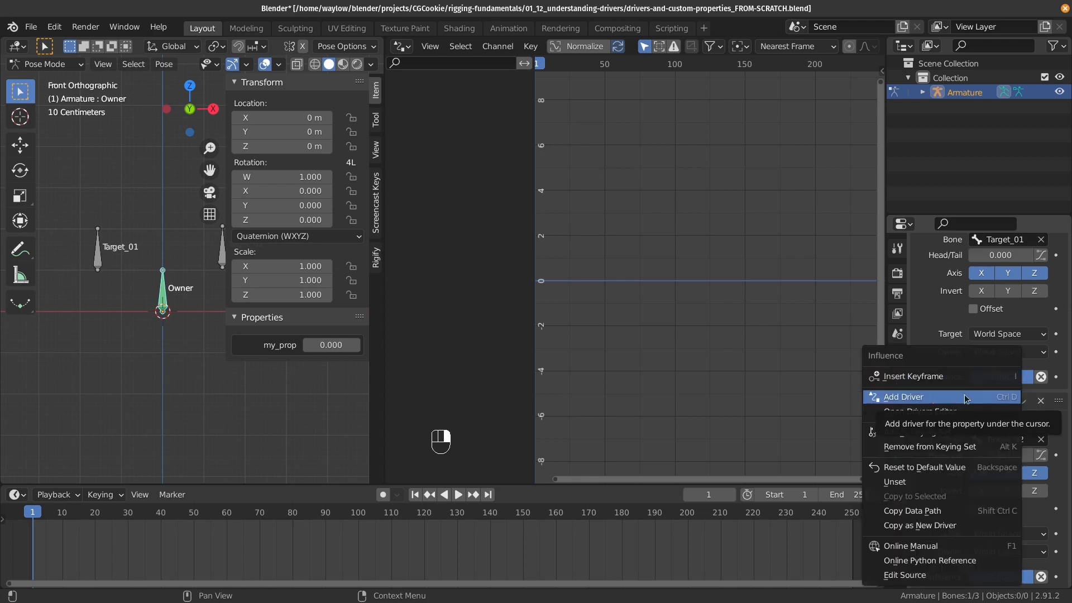
click(1006, 402)
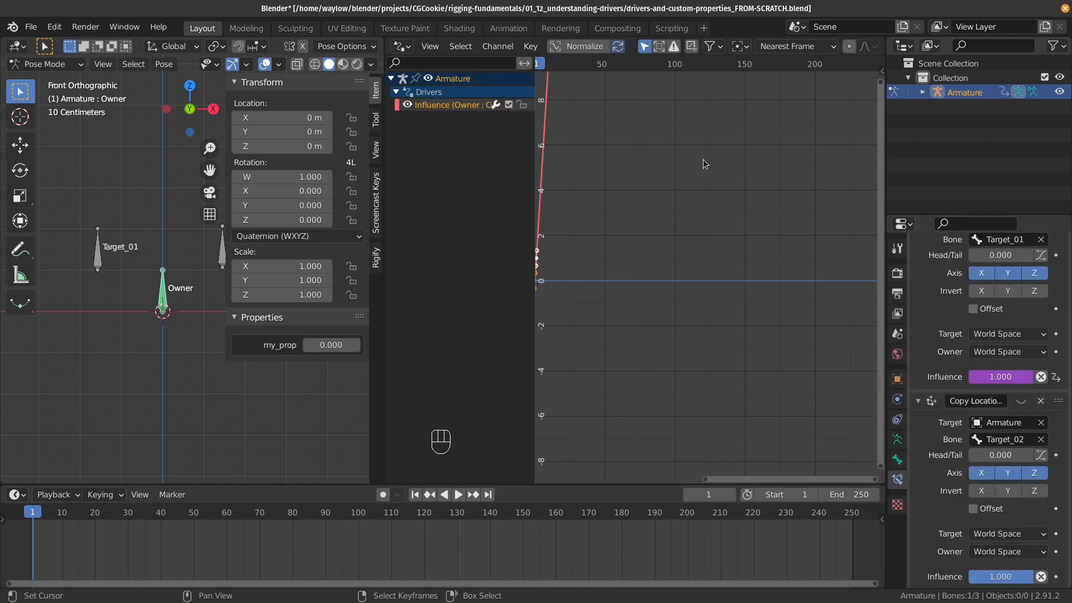
key(n)
click(878, 131)
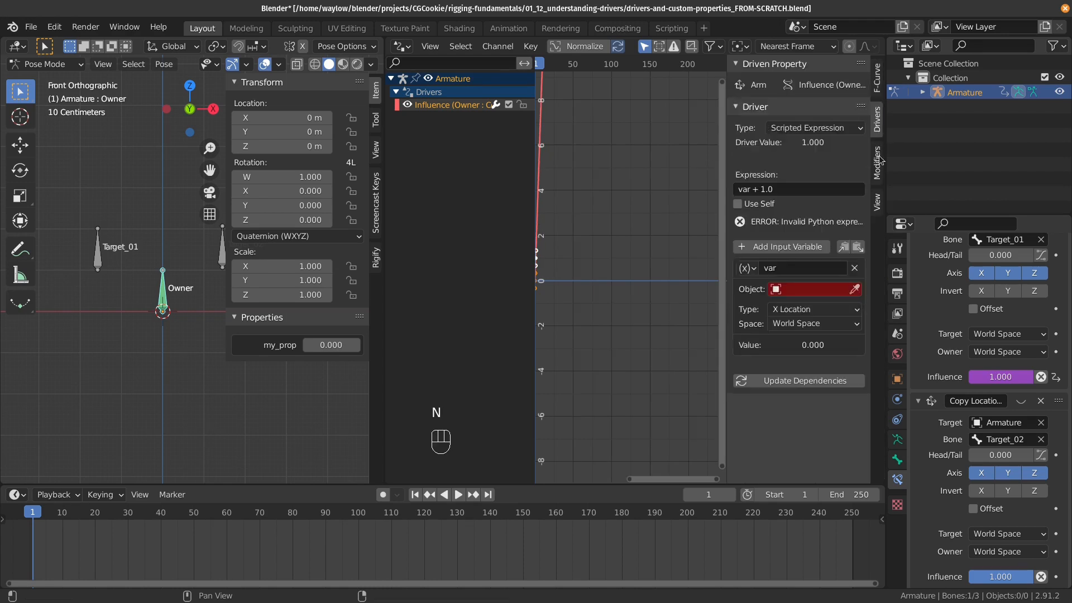
click(878, 159)
click(874, 197)
click(876, 165)
click(875, 113)
click(876, 82)
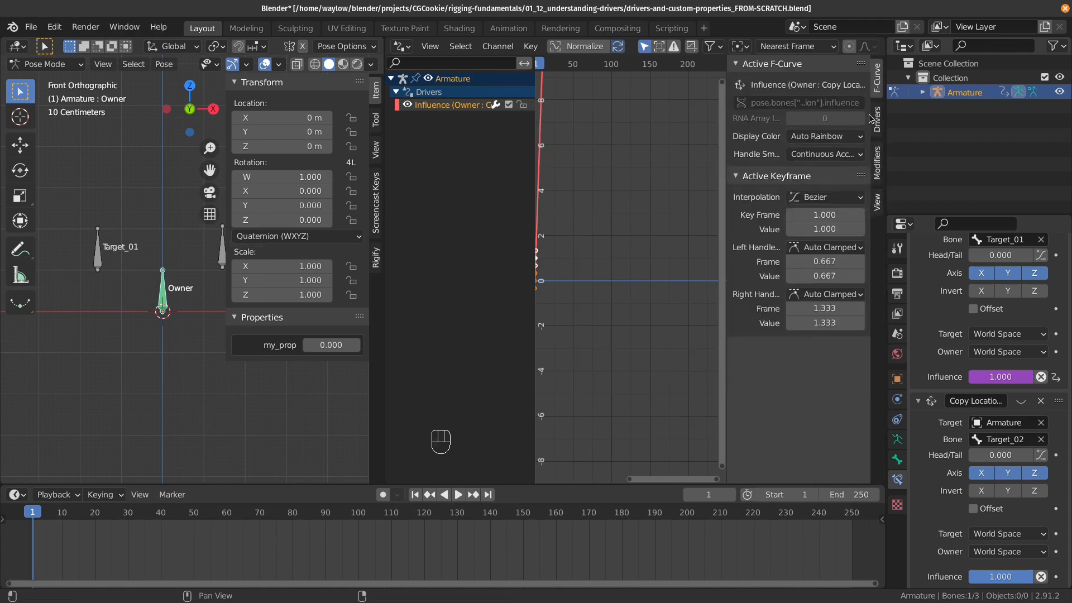
click(878, 124)
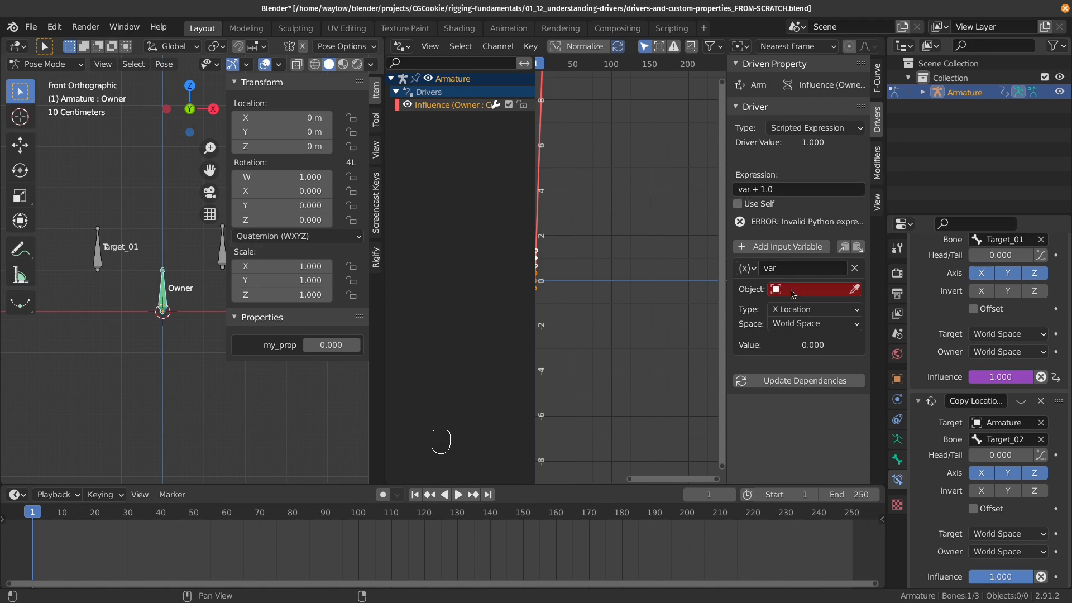
Step: Set the influence driver's expression to var
click(783, 190)
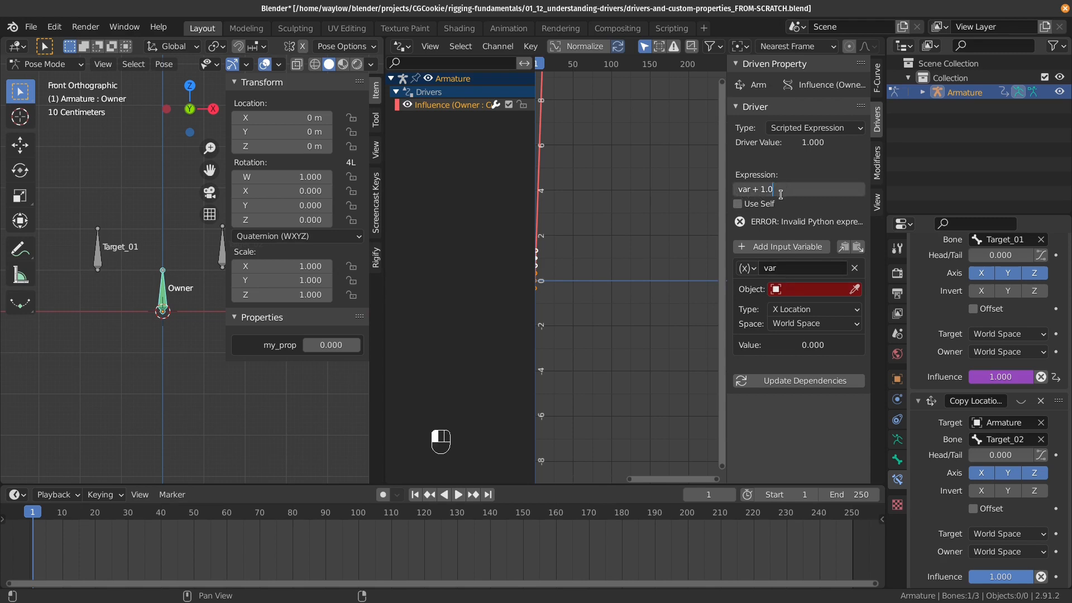
key(BackSpace)
key(BackSpace)
key(BackSpace)
key(BackSpace)
key(BackSpace)
key(BackSpace)
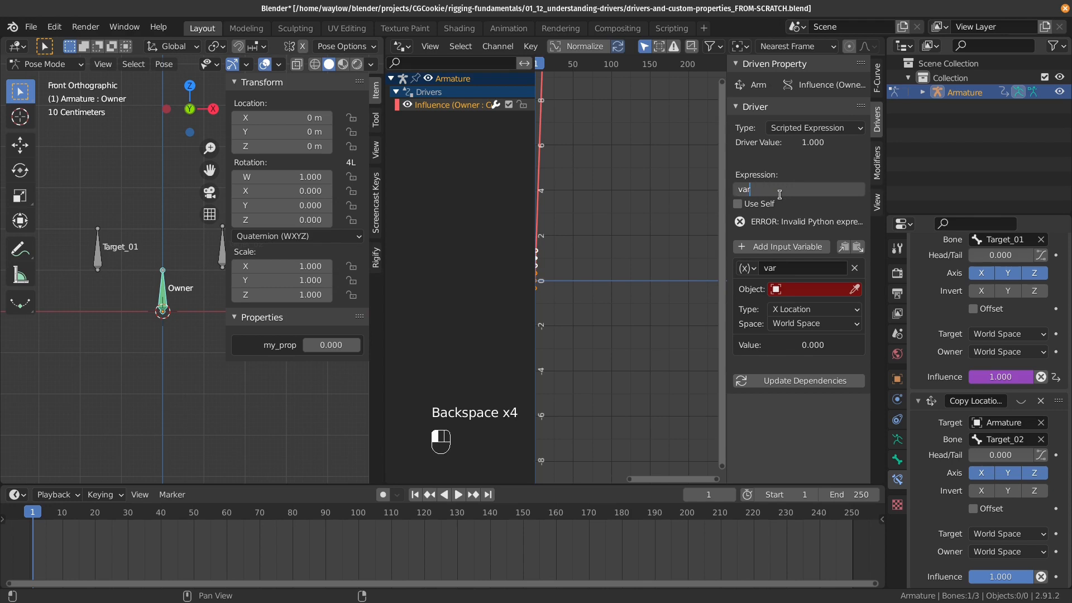
key(Return)
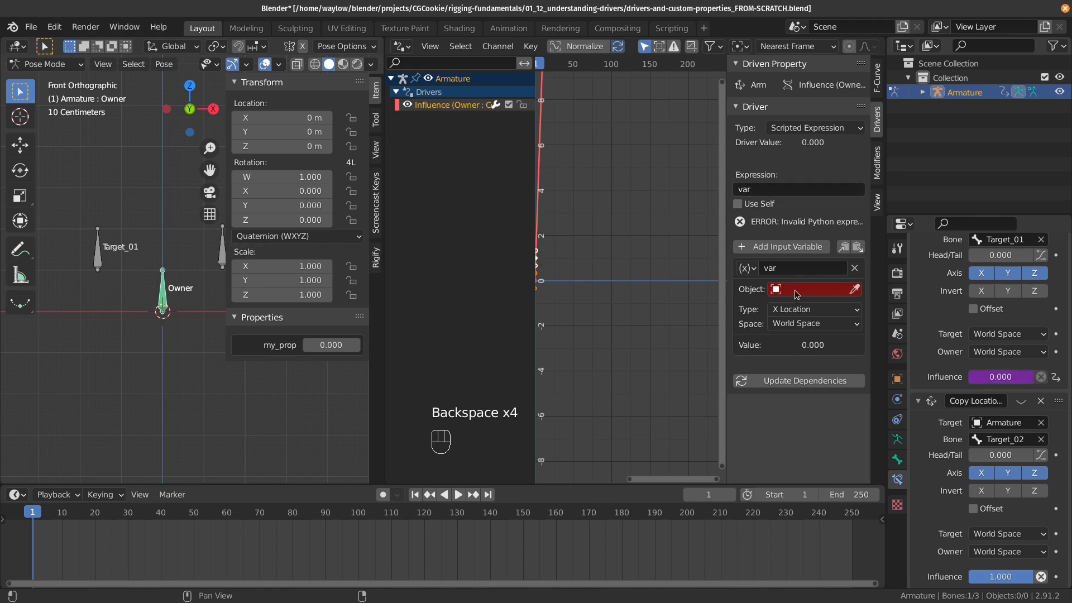
Step: Change the driver variable to Single Property and choose Armature as its object
click(750, 268)
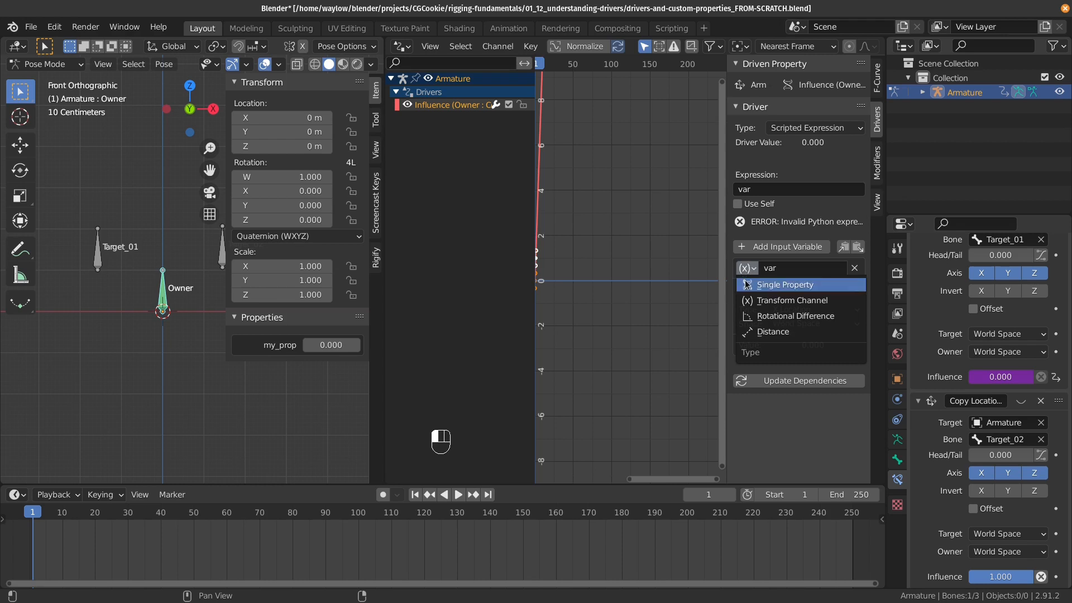
click(747, 285)
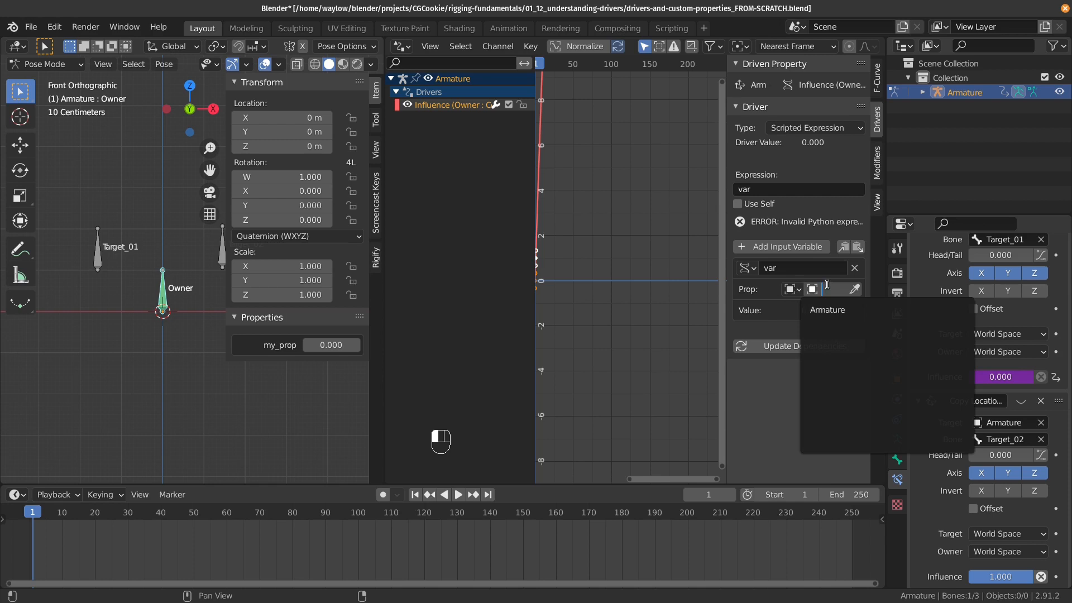
click(843, 309)
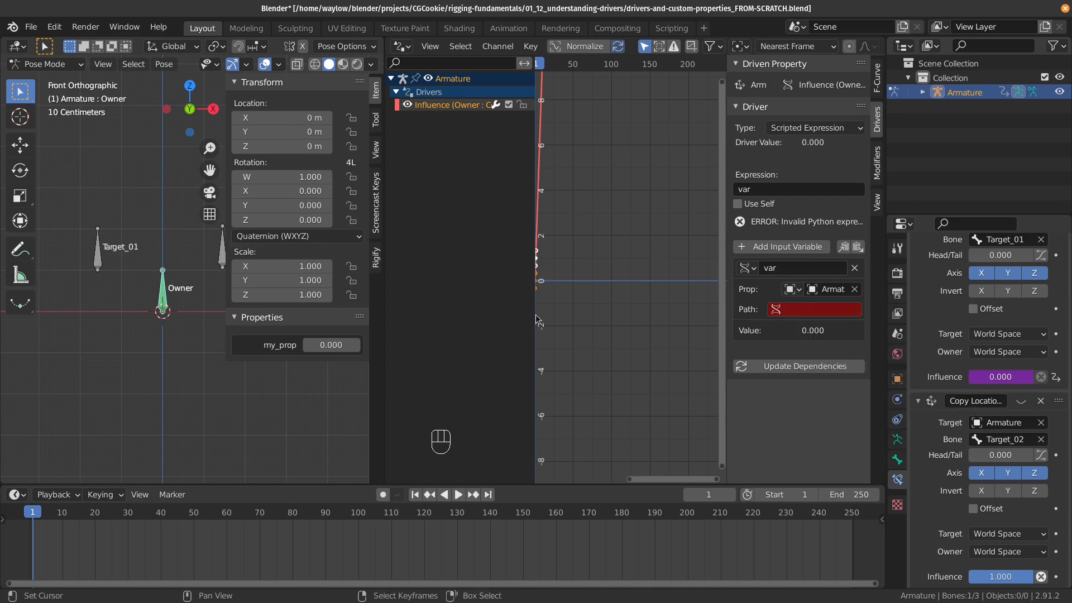
Step: Copy my_prop's data path into the driver variable's path and update the driver's dependencies
right_click(331, 344)
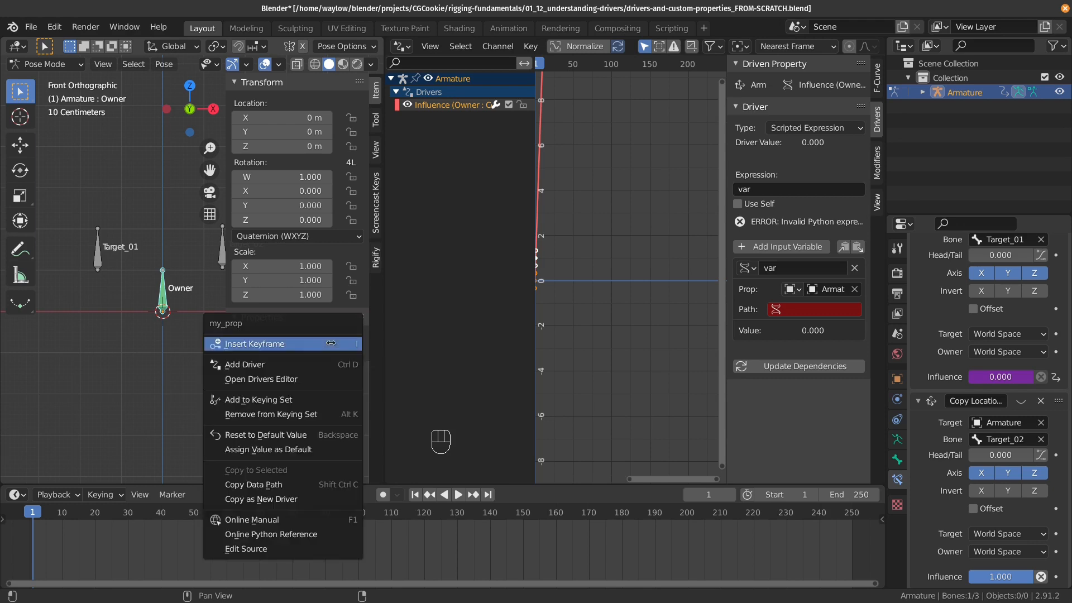
click(307, 486)
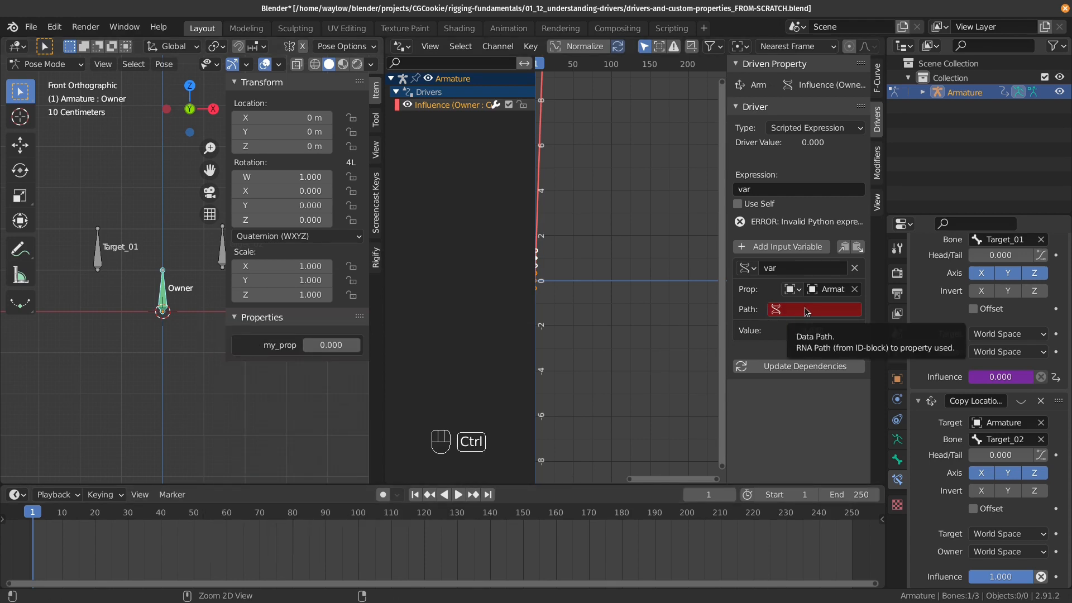
key(ctrl+v)
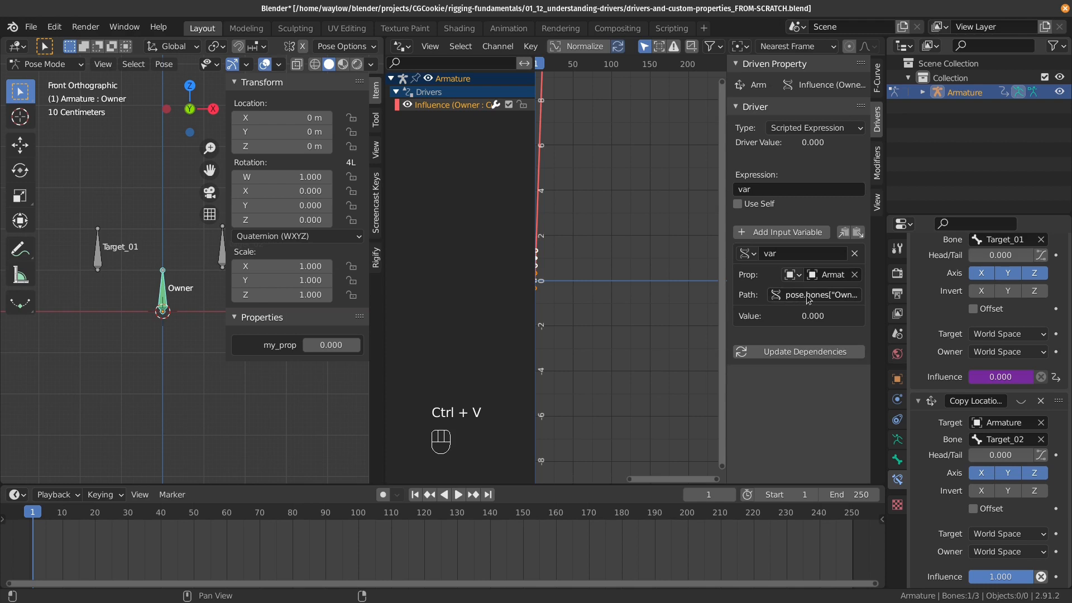
click(800, 352)
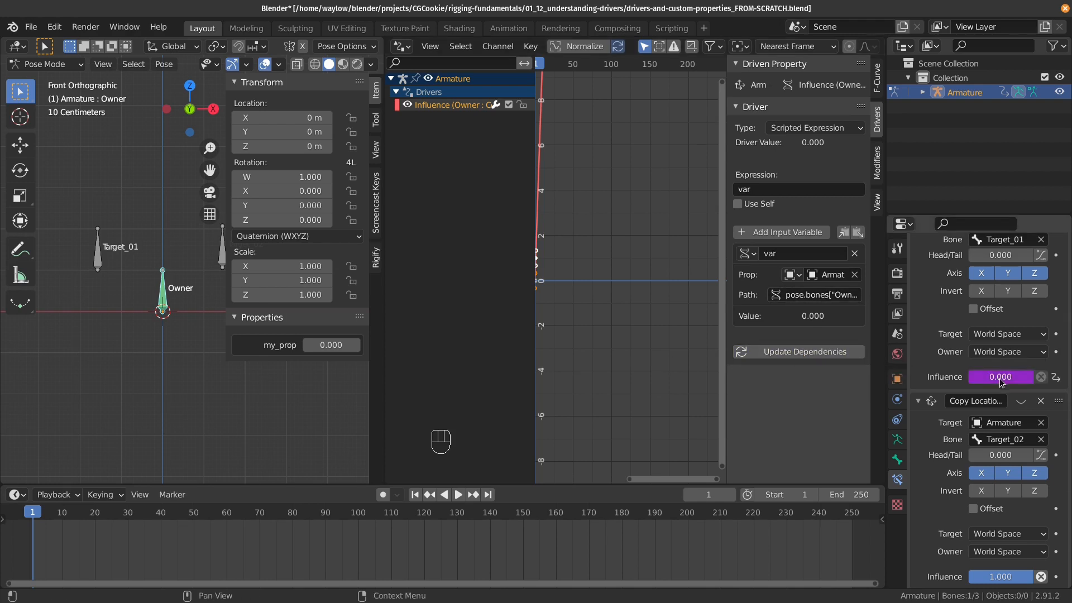
Step: Test the driver by setting my_prop to 1.000 and then 0.610 with the driver curve framed
drag(345, 344, 390, 343)
middle_drag(585, 235, 627, 241)
key(KP_Decimal)
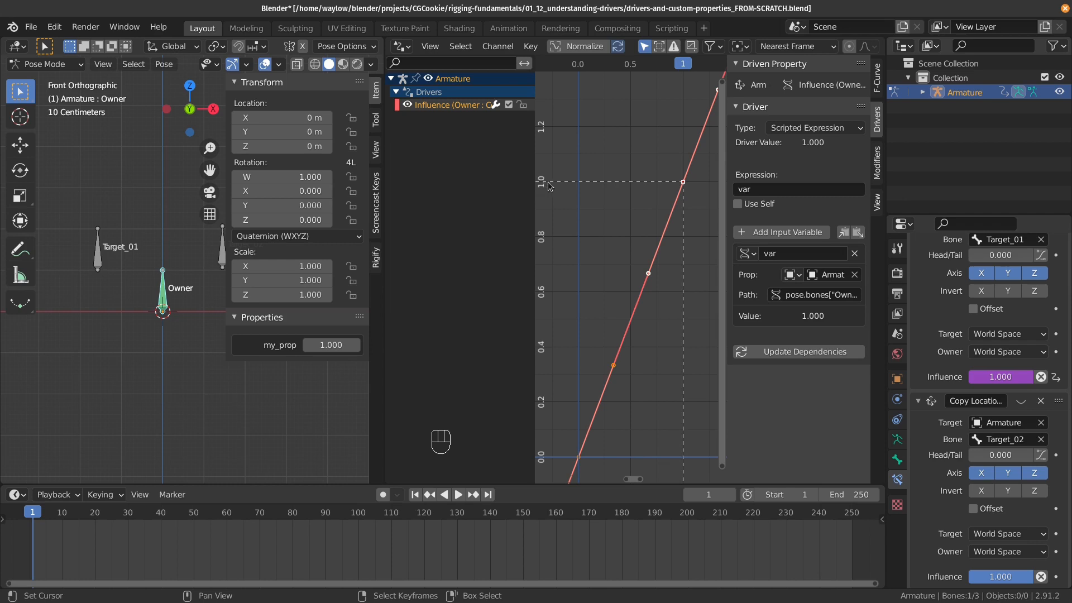
drag(343, 342, 321, 342)
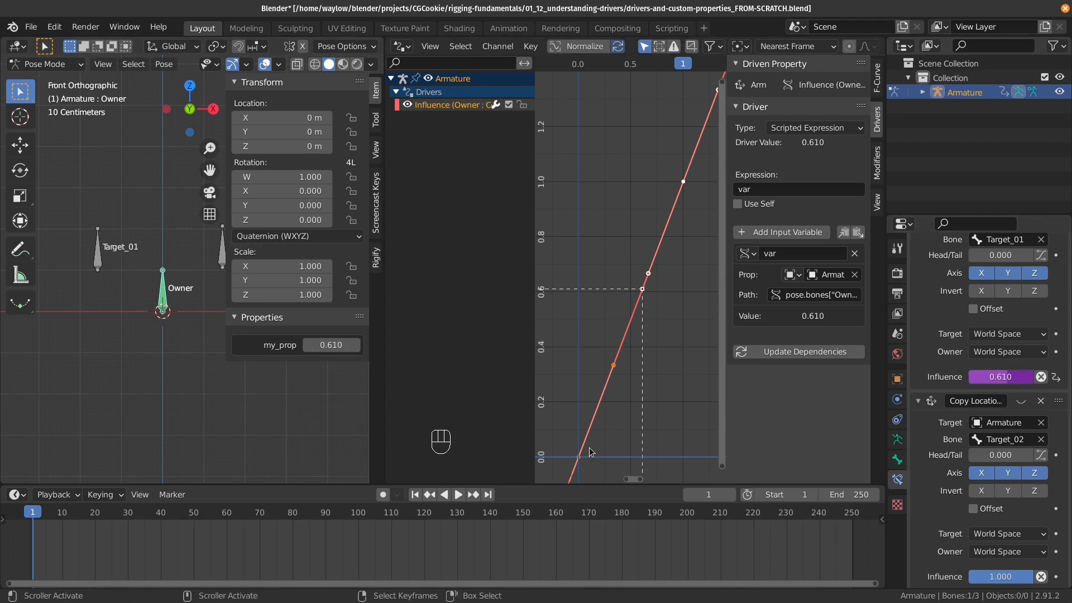
Step: Bend the driver curve by moving the upper key's left handle to about (0.9, 0.5) and the lower key's right handle to about (0.5, 0.04)
click(649, 273)
key(g)
click(651, 327)
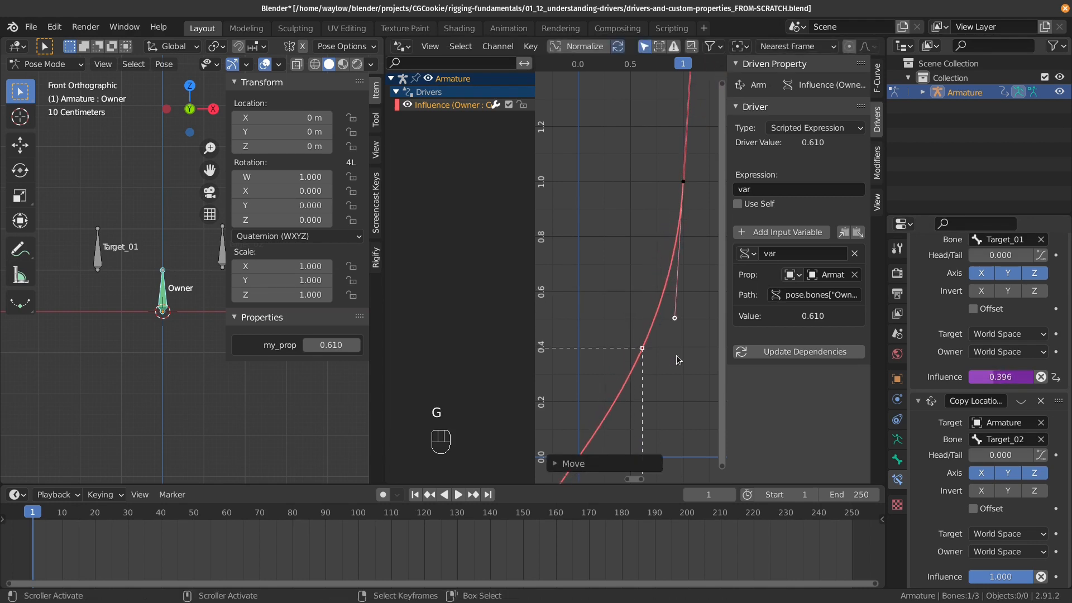
shift+scroll(586, 402, down, 4)
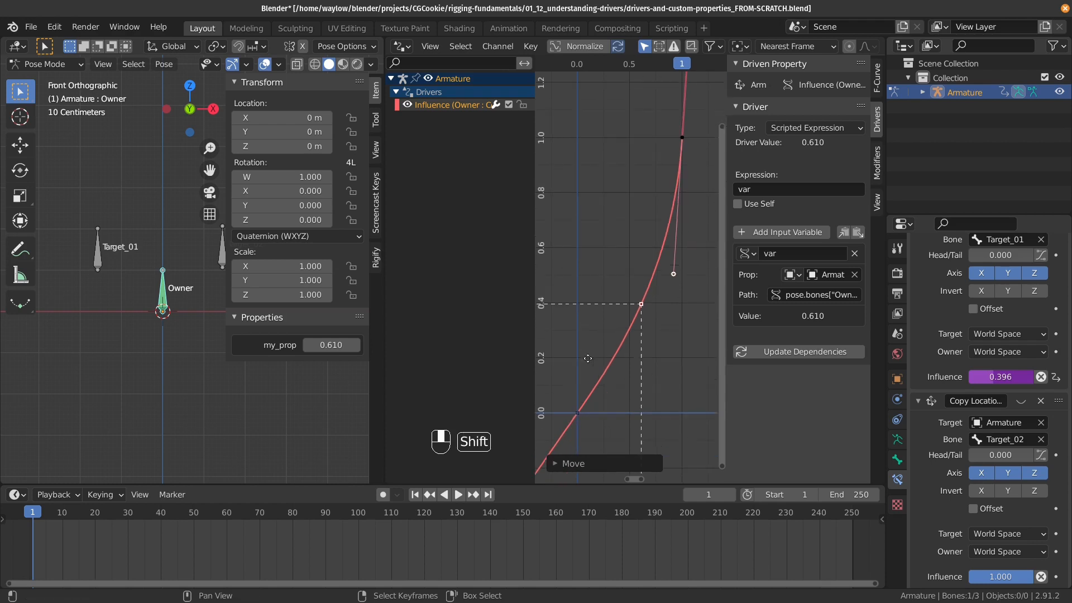
click(577, 394)
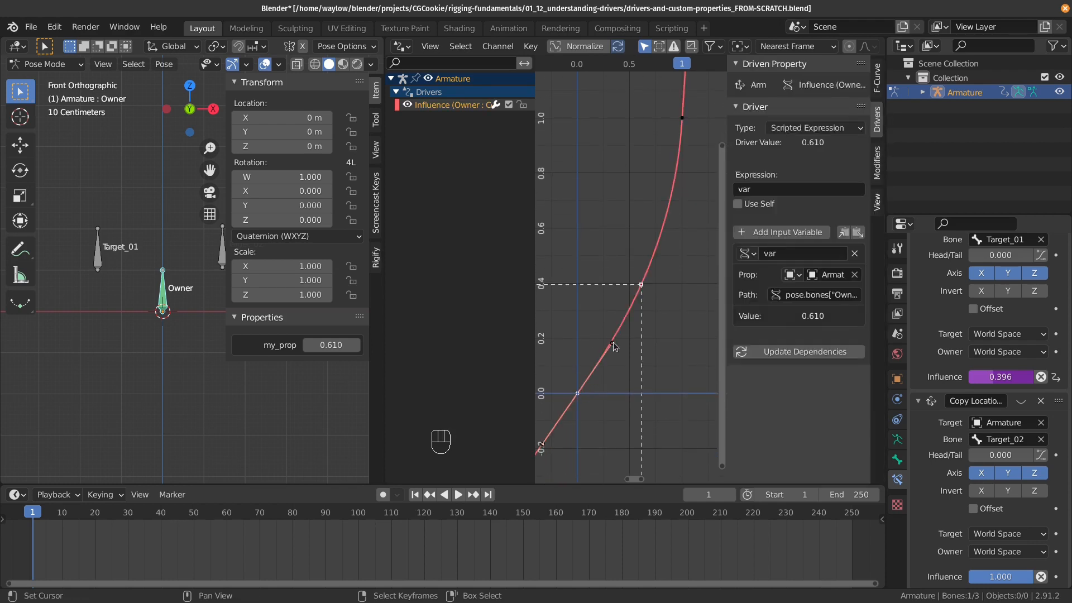
key(g)
click(630, 386)
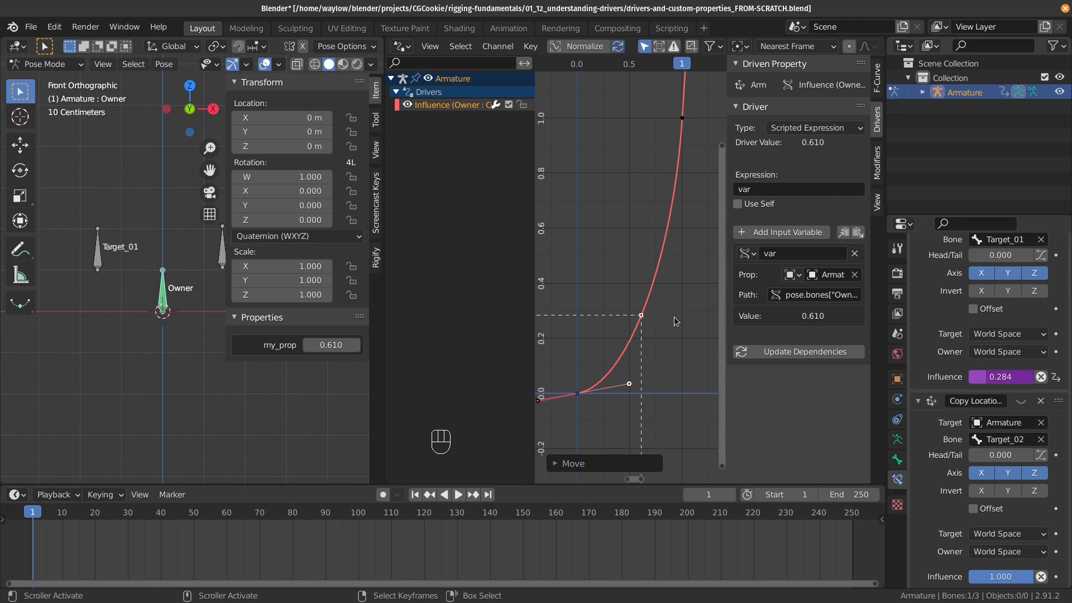
Step: Undo the handle edits on the driver curve
key(ctrl)
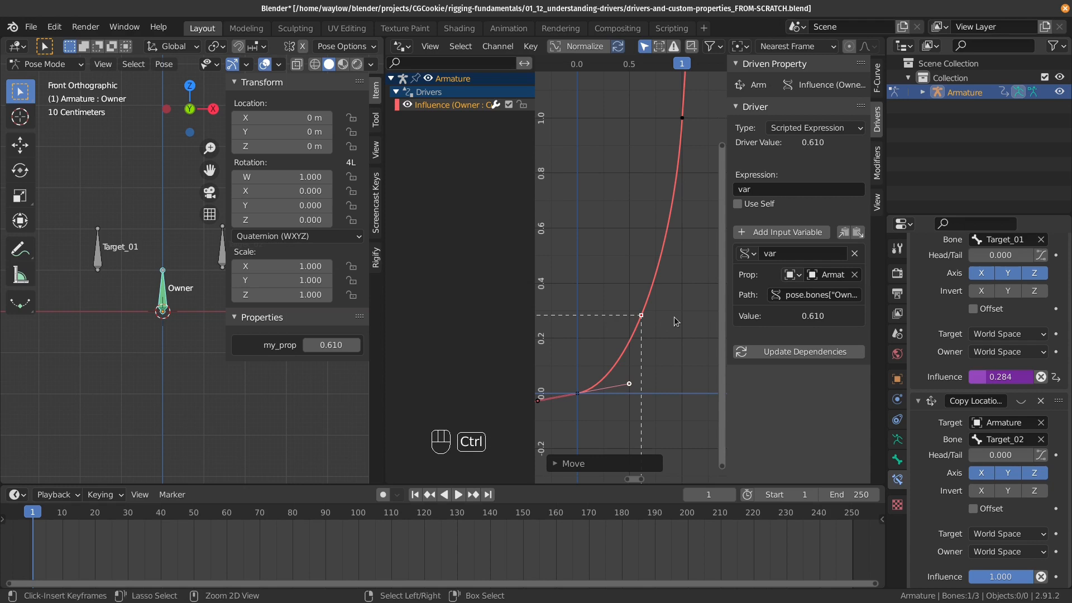
key(ctrl+z)
key(ctrl+z)
key(ctrl+z)
key(ctrl+z)
key(ctrl+z)
key(ctrl+z)
key(ctrl+z)
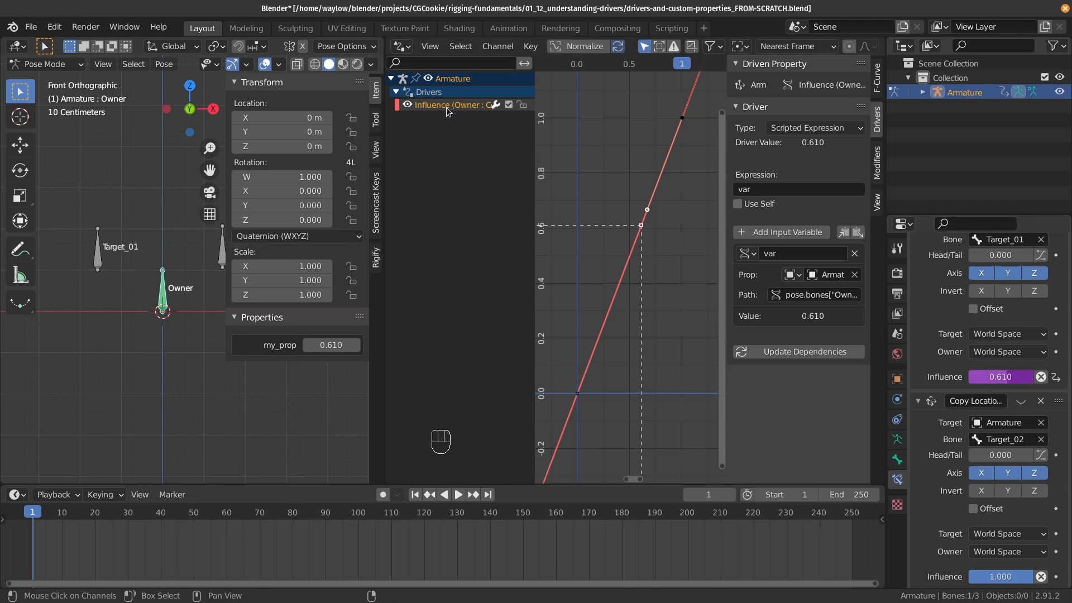
Step: Try removing and restoring the driver channel, then delete the driver from the Target_01 constraint's influence
key(x)
key(ctrl+z)
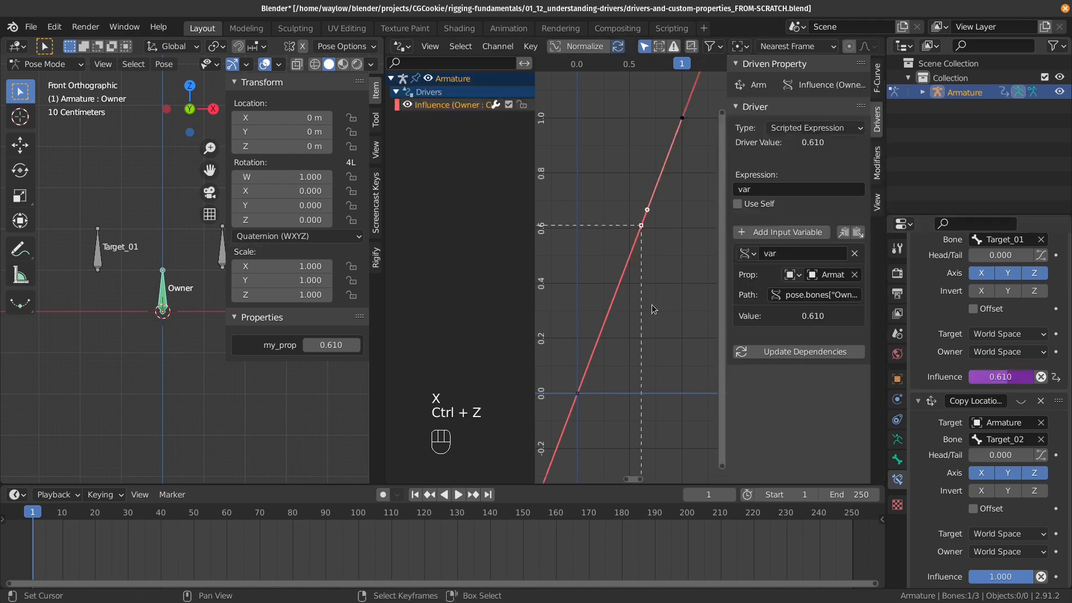
right_click(980, 377)
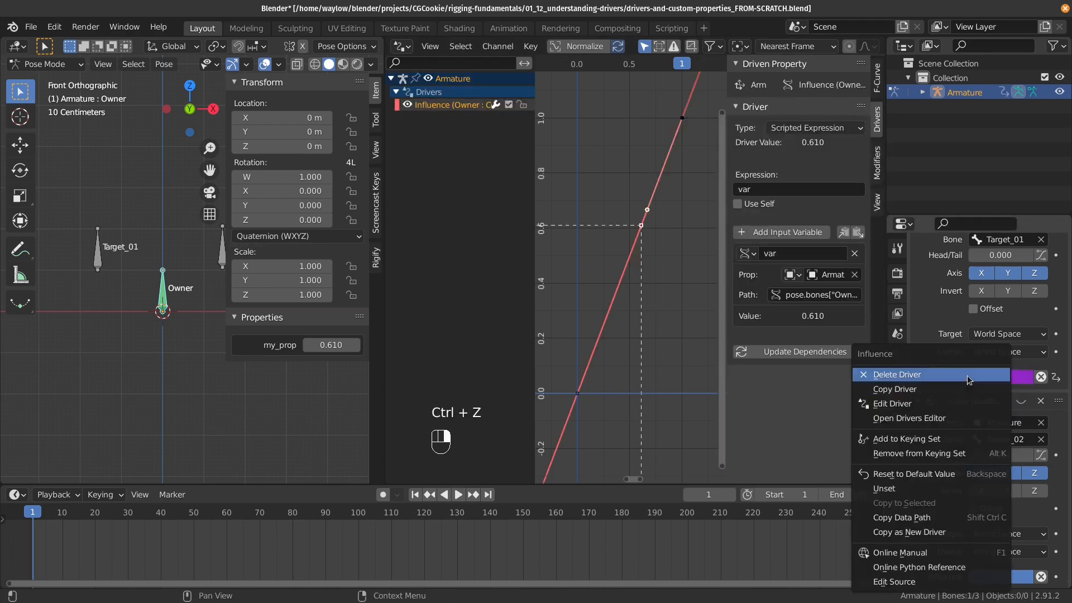
click(978, 375)
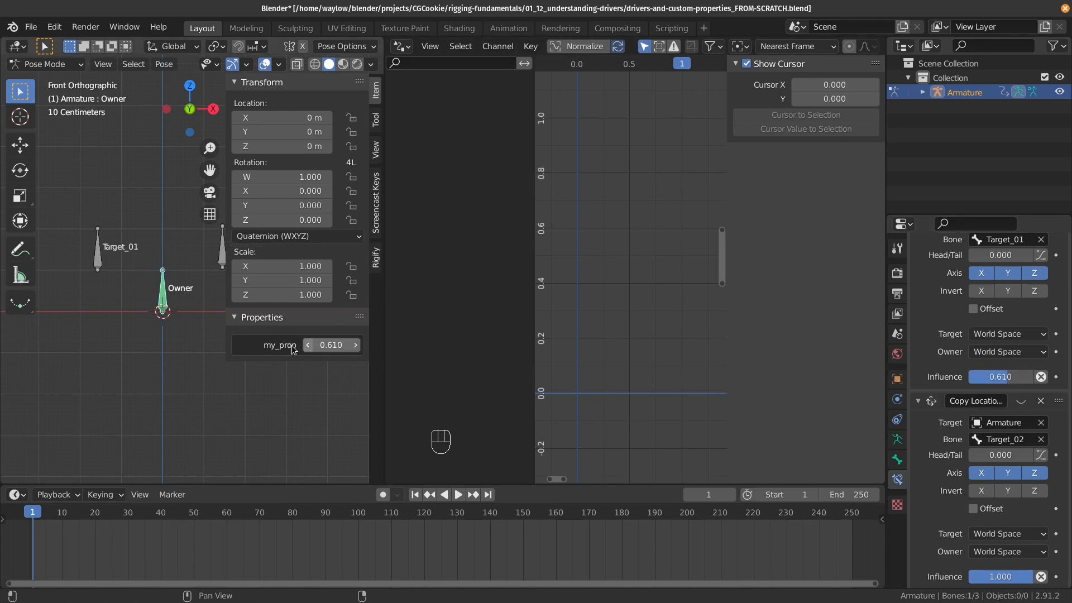
Step: Copy my_prop as a new driver and paste it onto the Target_01 Copy Location constraint's influence
right_click(327, 344)
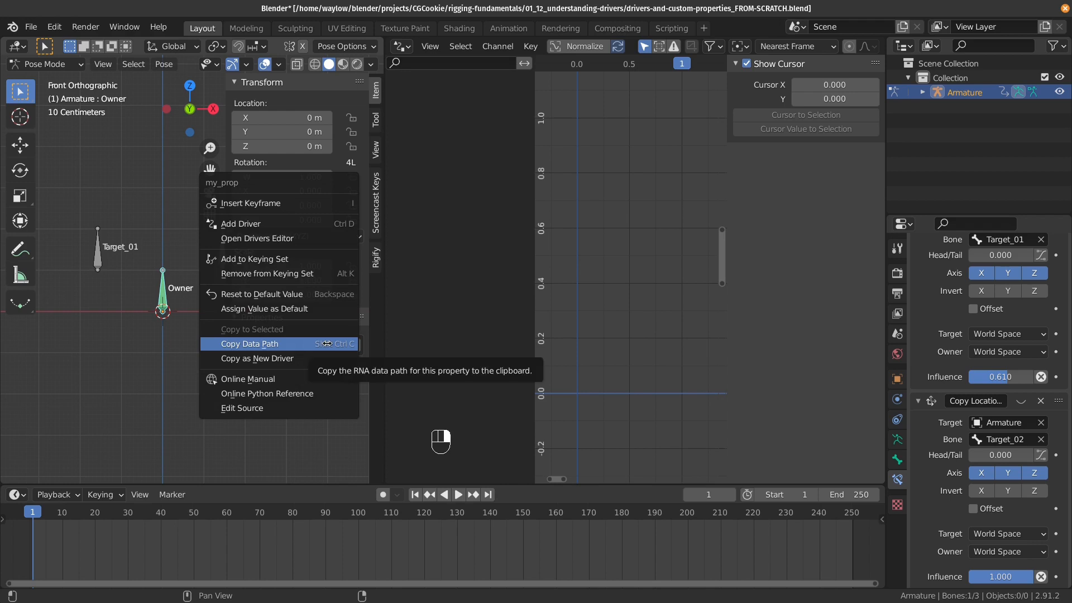
click(289, 360)
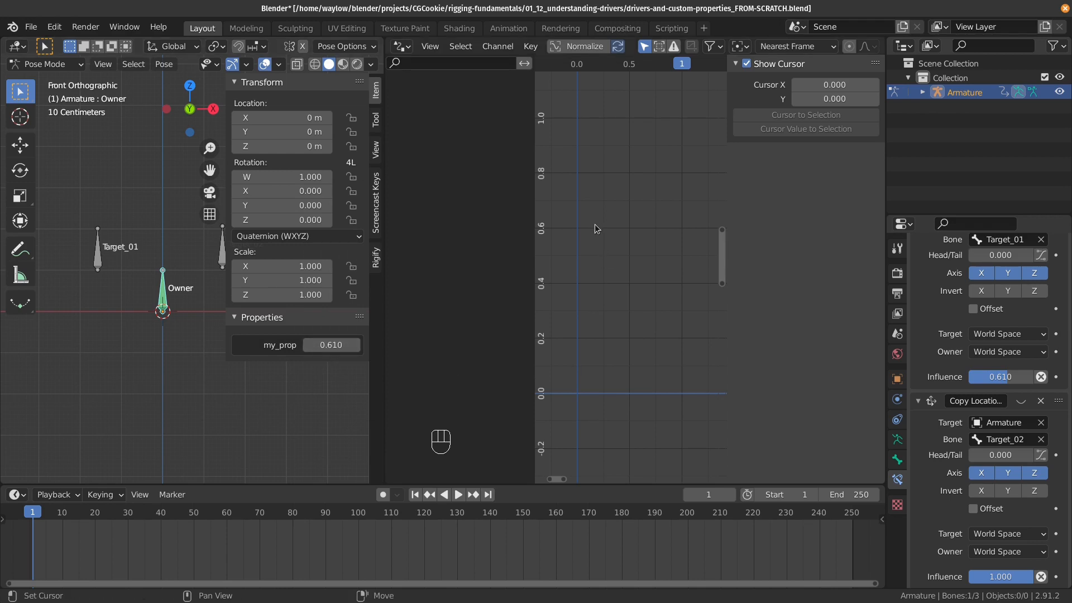
right_click(1008, 378)
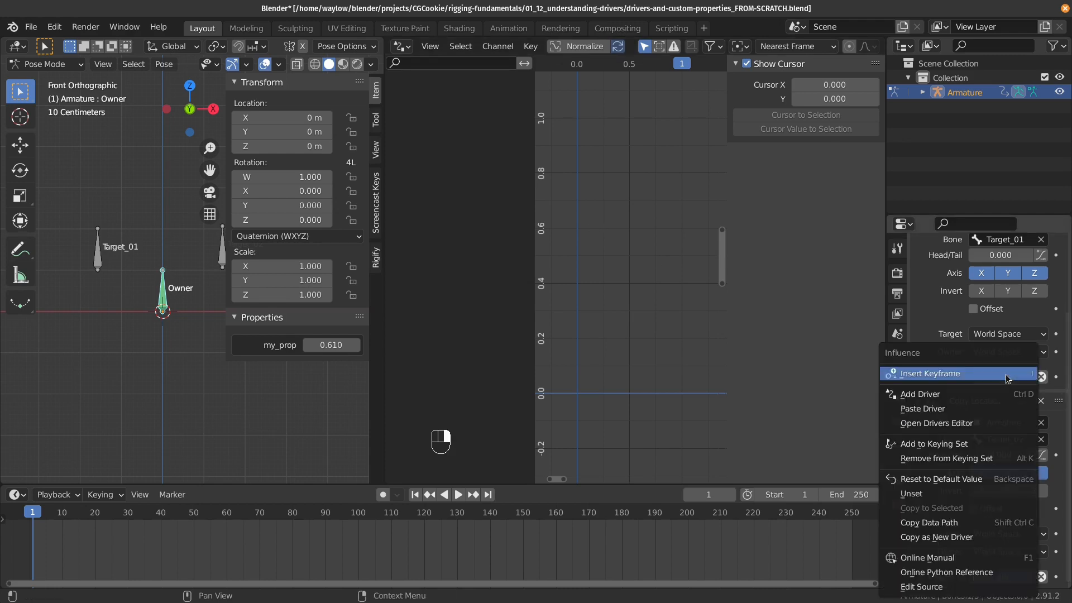
click(998, 409)
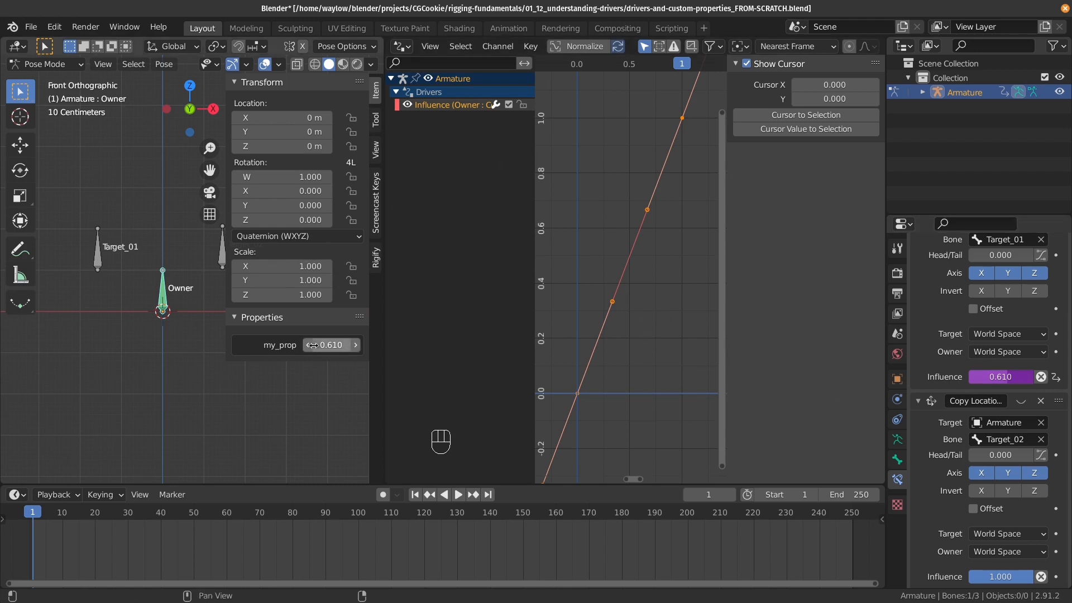
Step: Test the pasted driver by setting my_prop to 1.000 and then 0.620 with its driver channel selected
drag(324, 345, 435, 345)
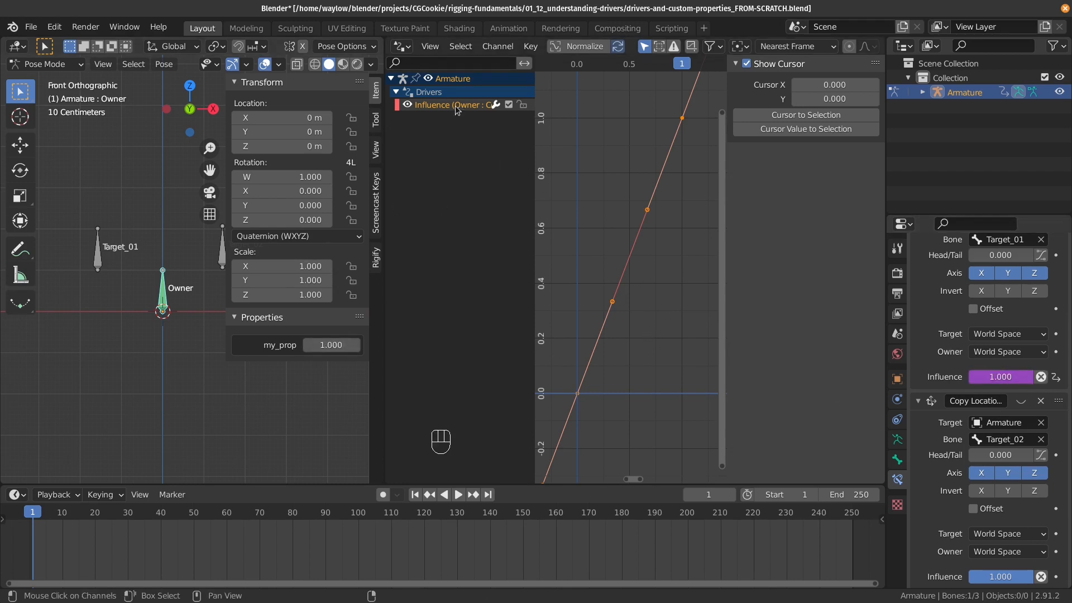
click(456, 106)
mouse_move(327, 345)
mouse_down()
mouse_move(162, 345)
mouse_move(331, 344)
mouse_up()
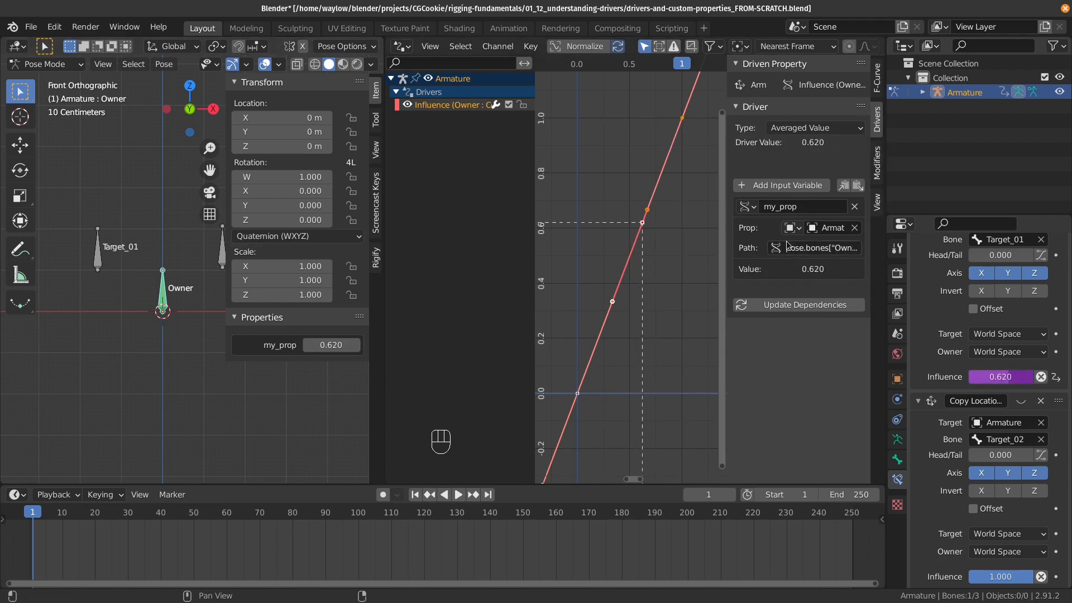
Step: Copy the driver from the Target_01 constraint's influence and paste it onto the Target_02 constraint's influence
scroll(1004, 391, up, 3)
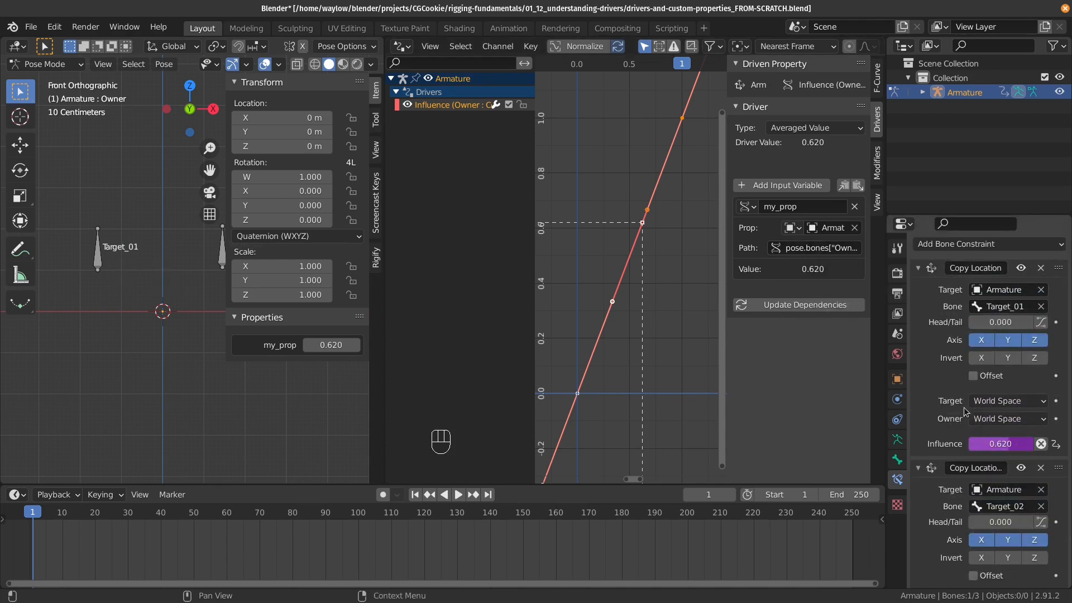
scroll(1016, 413, down, 3)
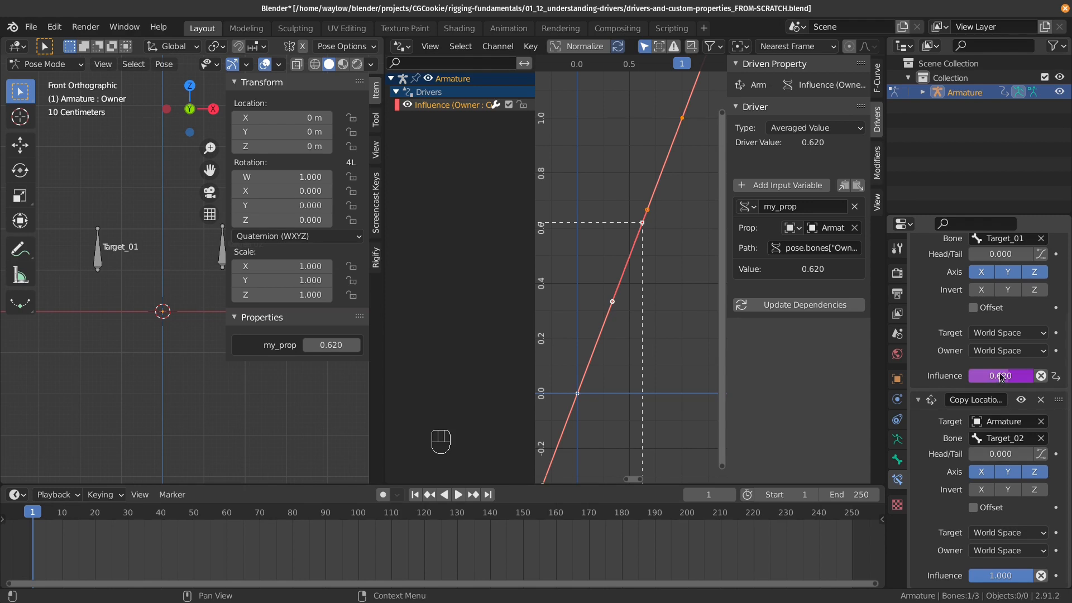
right_click(1003, 572)
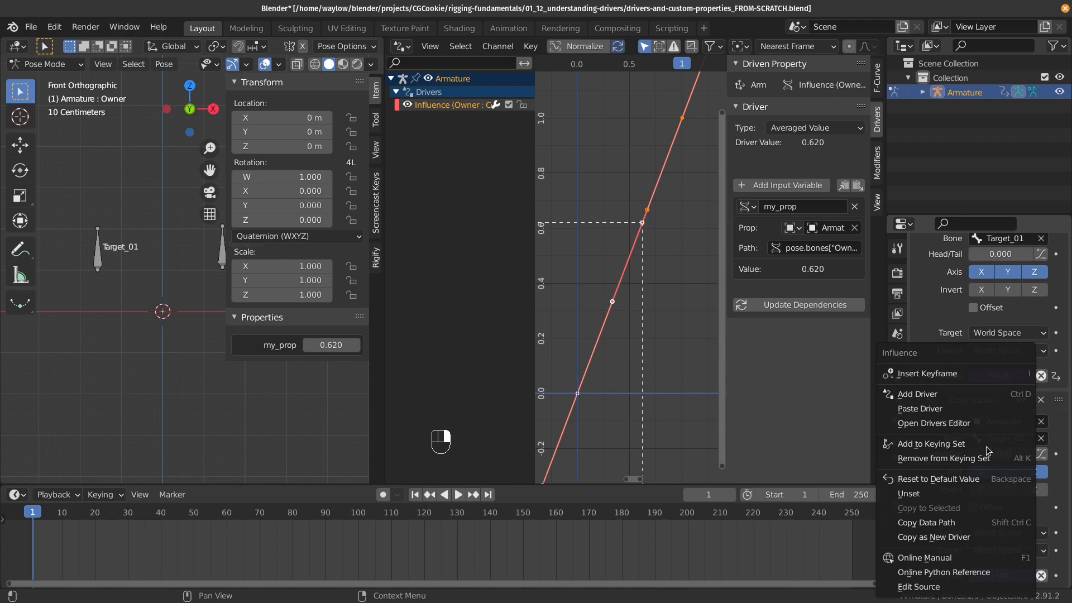
click(985, 410)
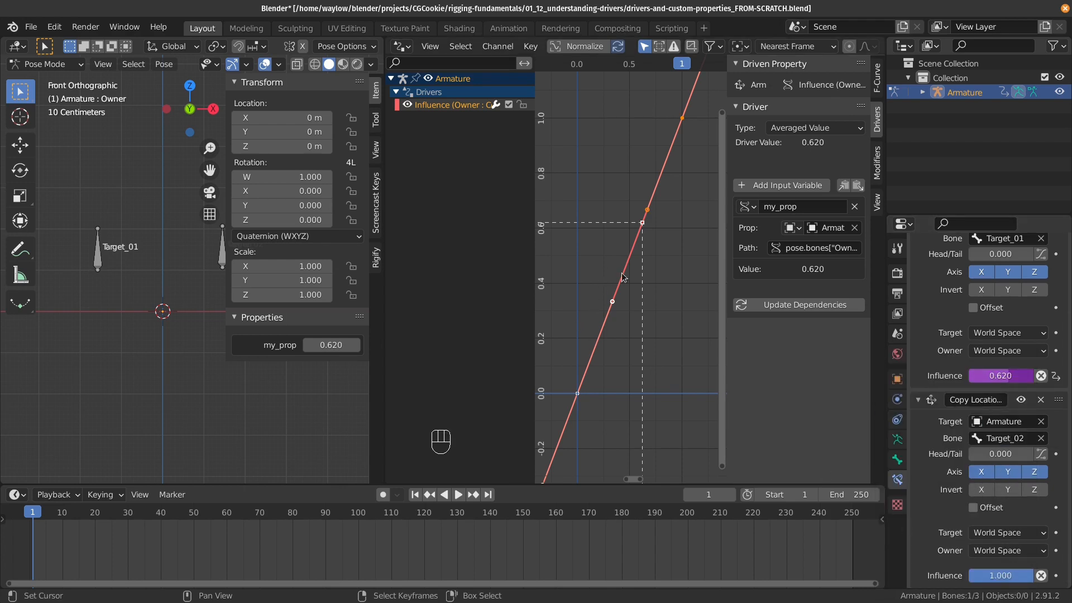
right_click(990, 378)
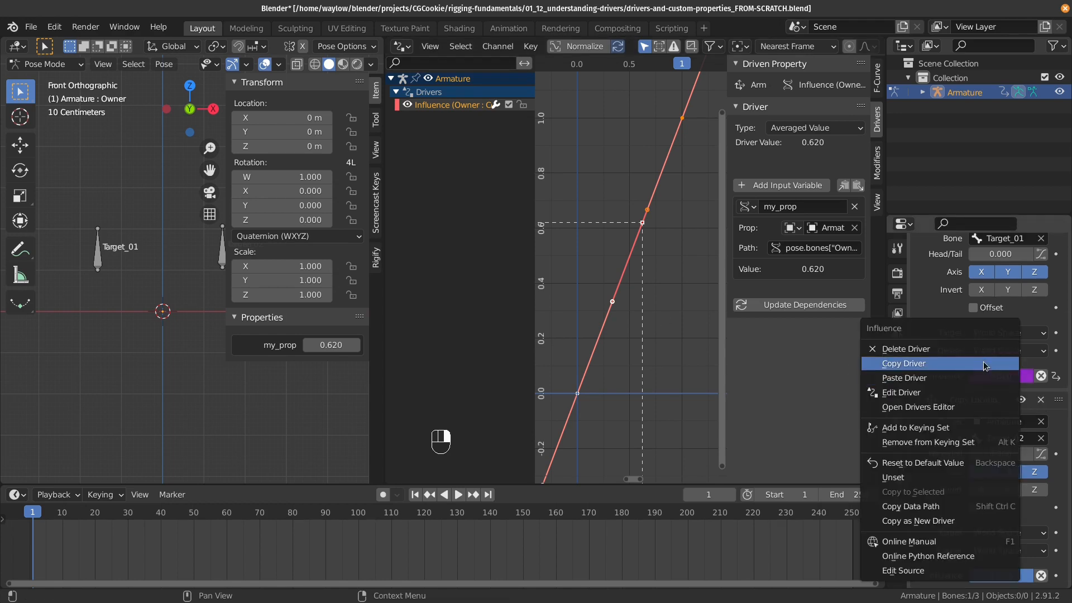
click(985, 364)
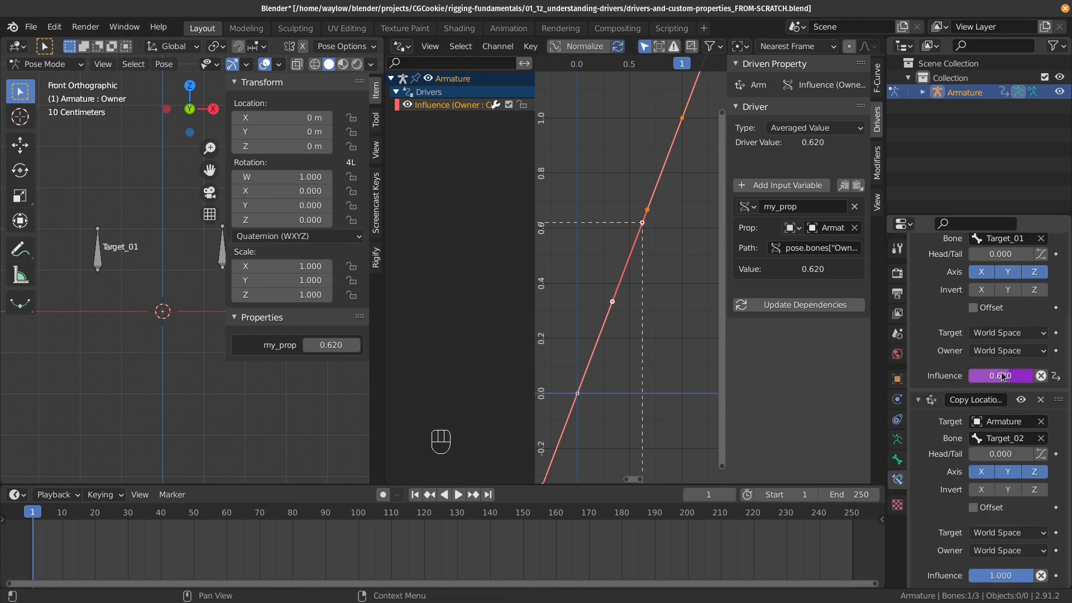
right_click(1003, 575)
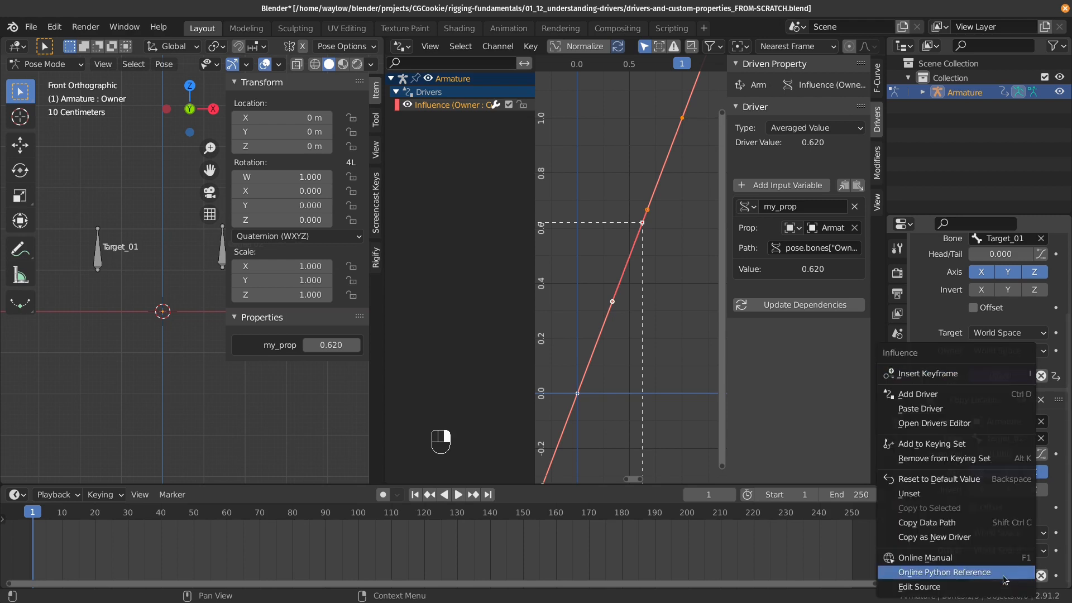
click(949, 408)
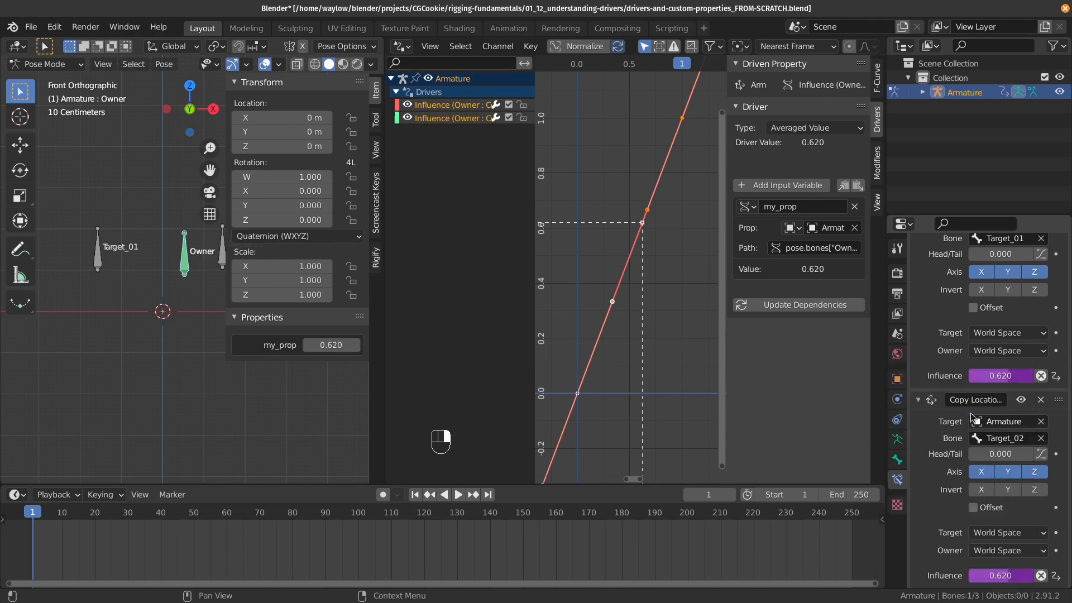
Step: Select the driver channel of the Target_02 influence and test both drivers by setting my_prop to 0.000
click(442, 115)
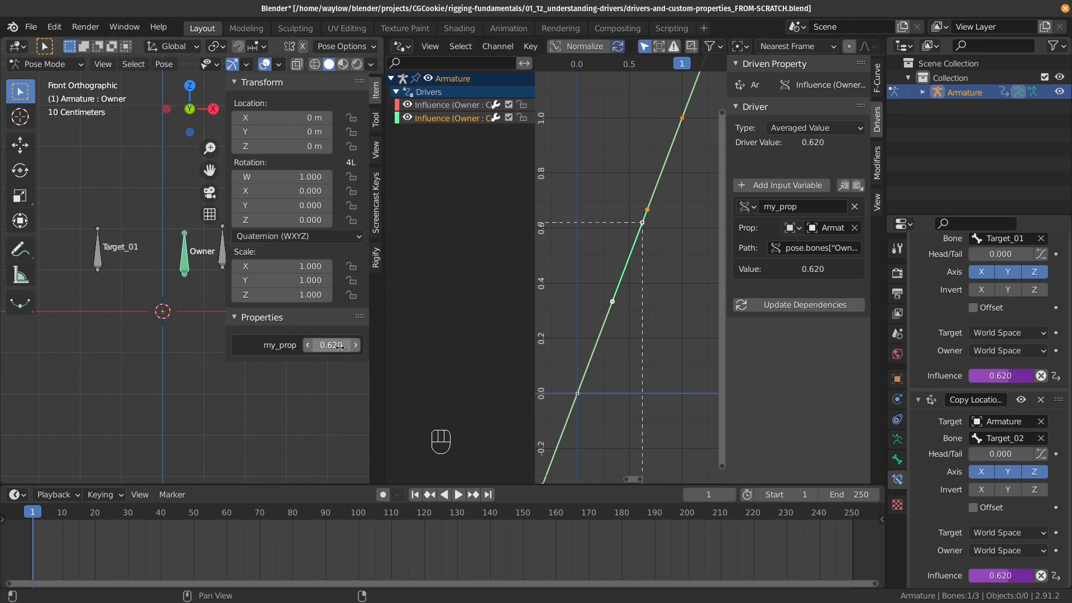
mouse_move(331, 345)
mouse_down()
mouse_move(302, 345)
mouse_move(435, 345)
mouse_move(167, 344)
mouse_up()
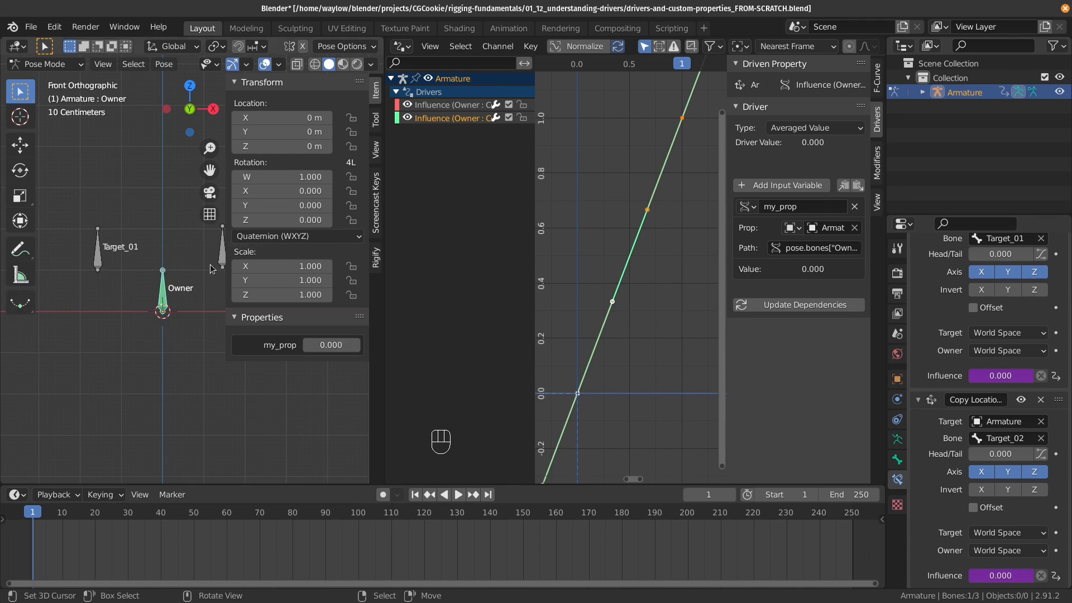
mouse_move(337, 345)
mouse_down()
mouse_move(565, 345)
mouse_move(335, 345)
mouse_up()
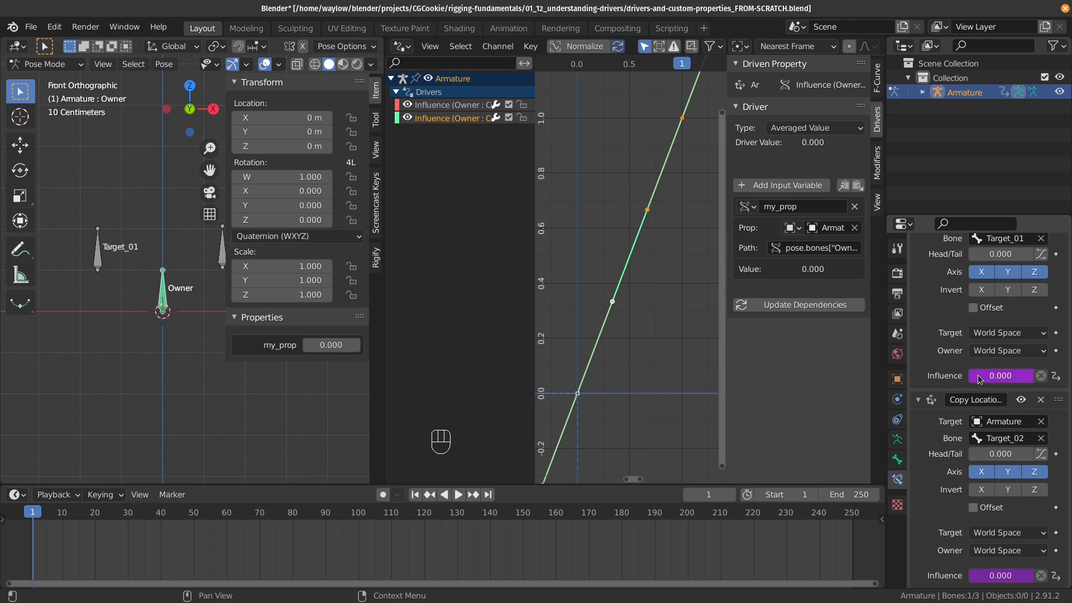
Step: Add a Generator modifier to the Target_01 influence's driver curve and hide the Target_02 driver channel
click(426, 106)
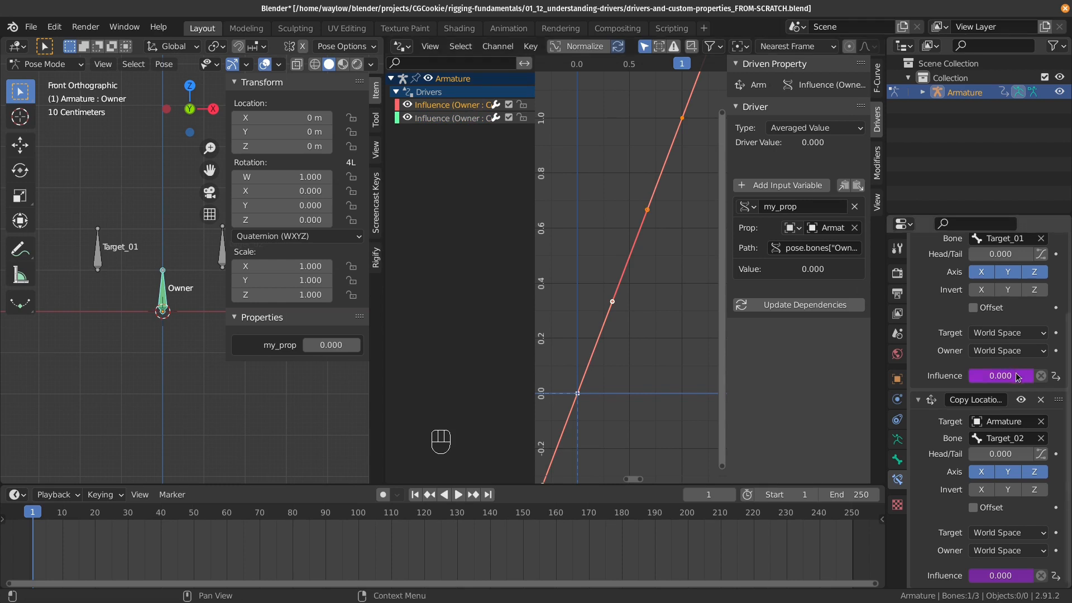
click(878, 165)
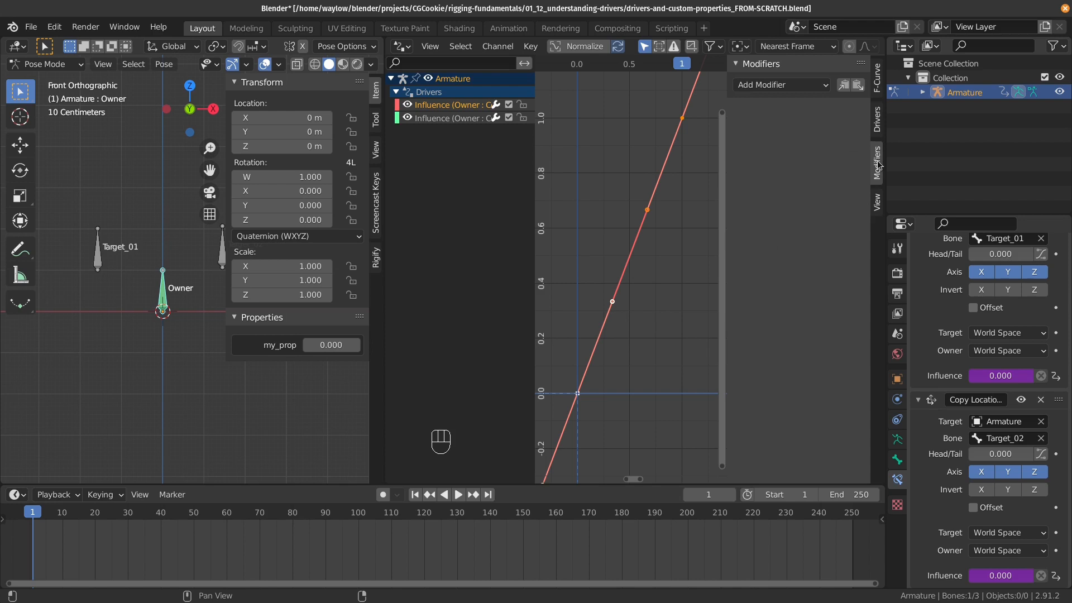
click(753, 86)
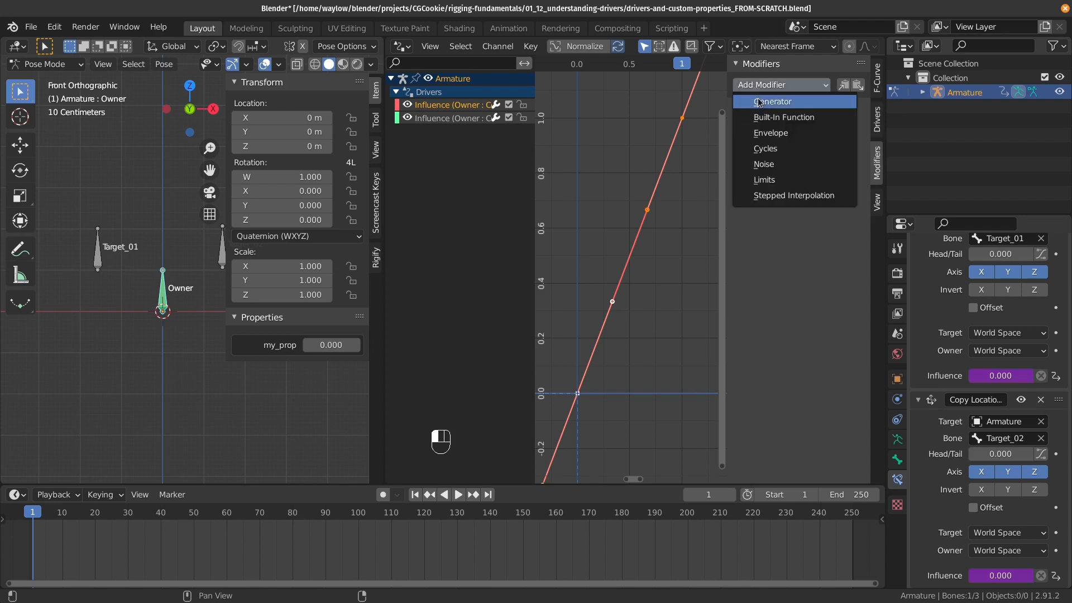
click(760, 103)
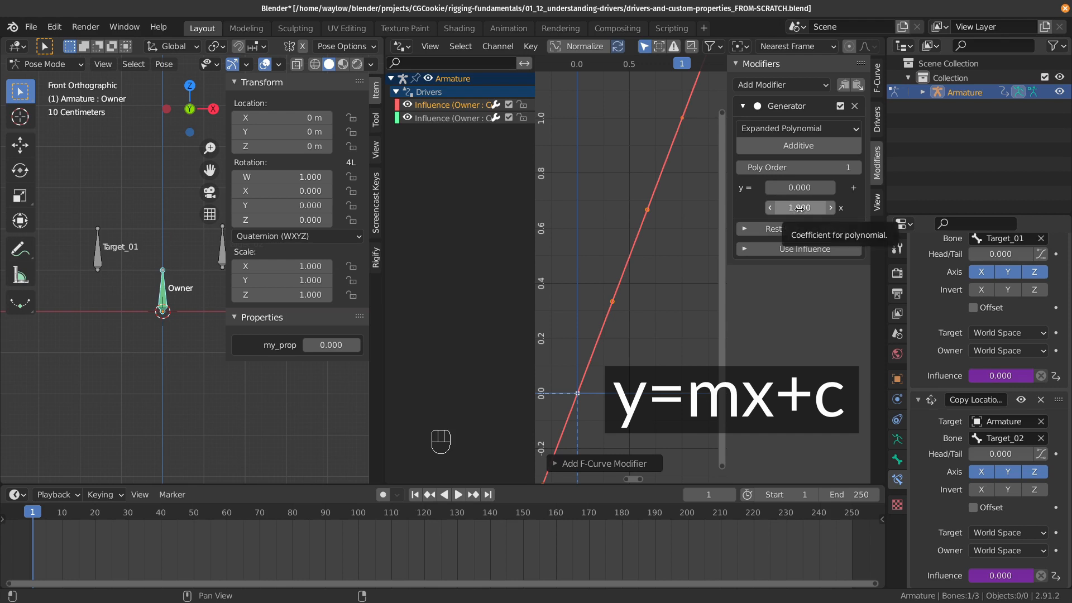
click(407, 117)
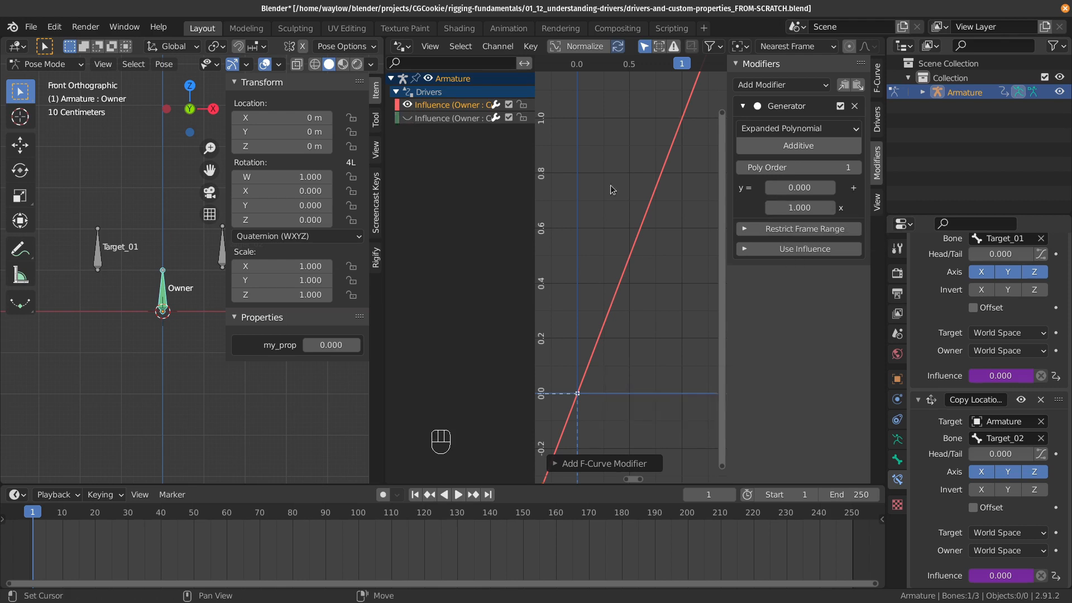
click(447, 107)
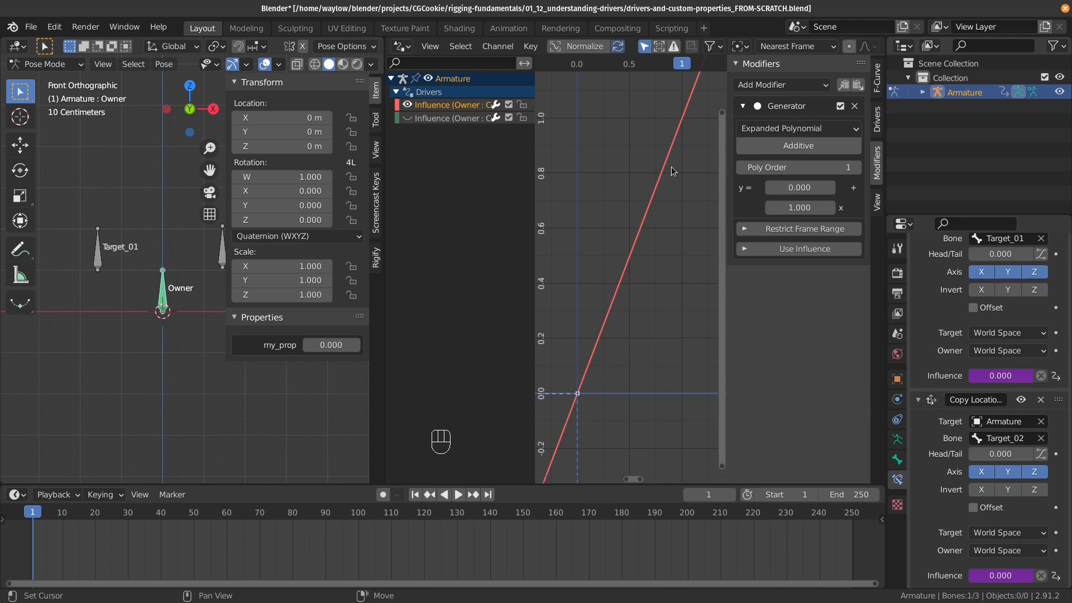
Step: Try an x coefficient of 2.5 in the Generator modifier
click(774, 207)
text(2.5)
key(Return)
mouse_move(803, 210)
mouse_down()
mouse_move(763, 210)
mouse_move(814, 210)
mouse_move(800, 209)
mouse_up()
right_click(786, 210)
Step: Invert the Target_01 driver curve by setting the Generator's x coefficient to -1.000 and its constant term to 1.000
click(786, 208)
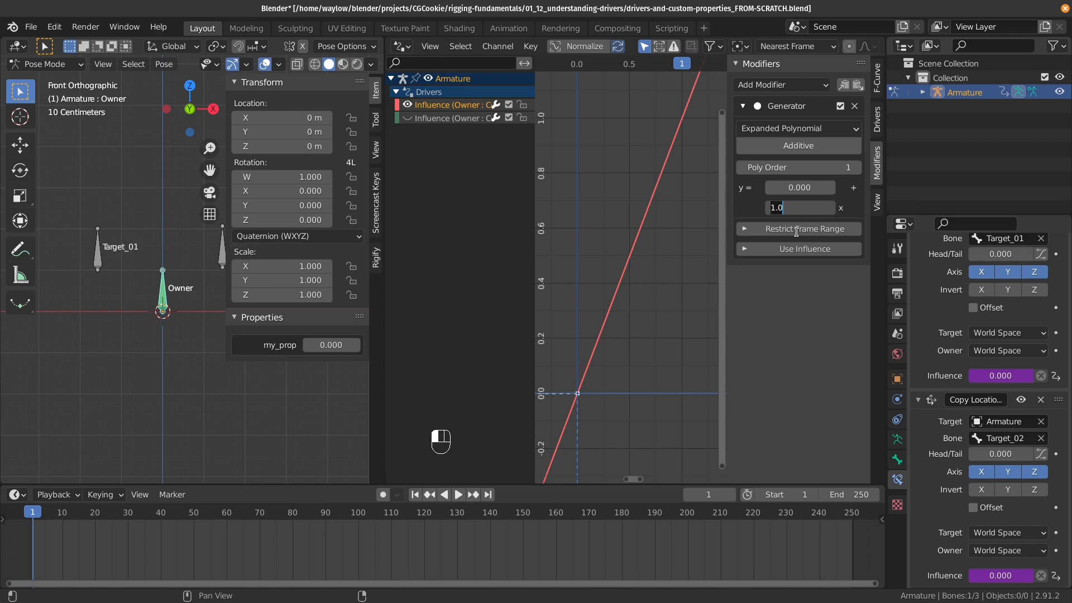
key(Home)
text(-)
key(Return)
scroll(614, 363, down, 2)
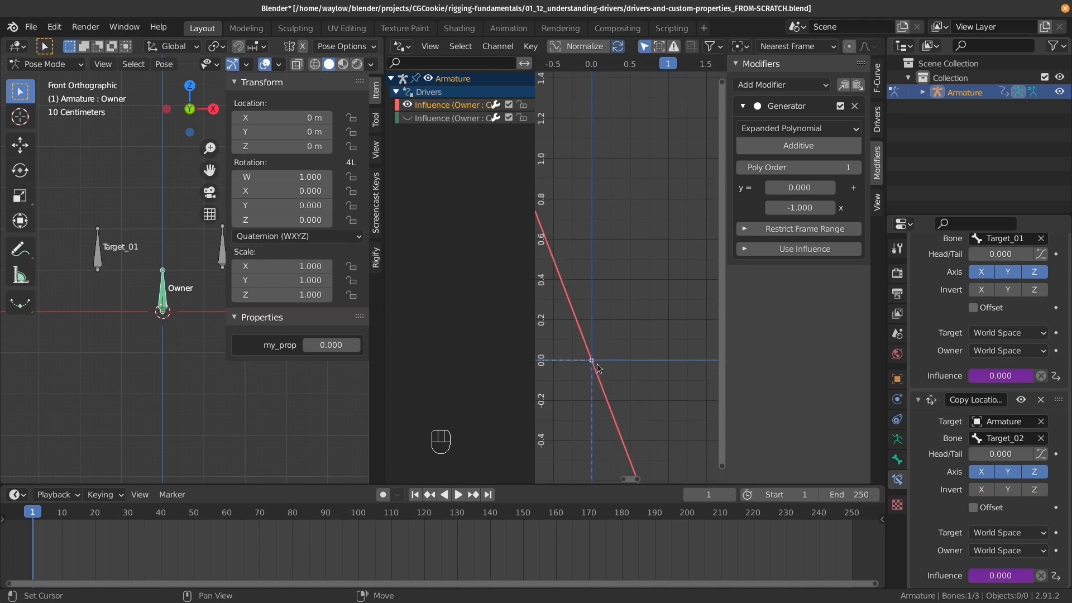
scroll(589, 363, up, 1)
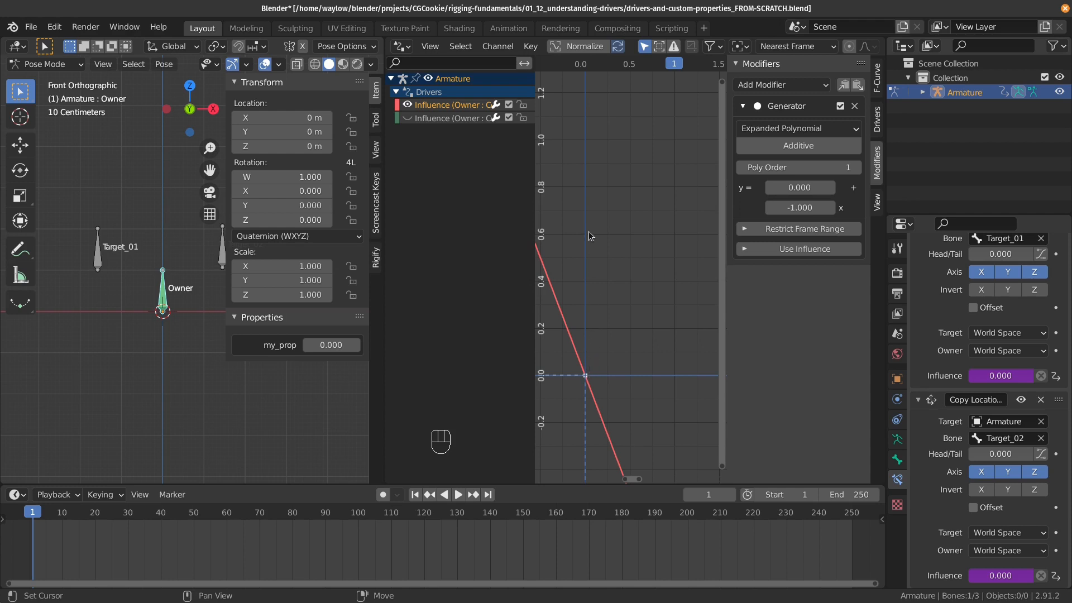
click(791, 188)
text(1)
key(Return)
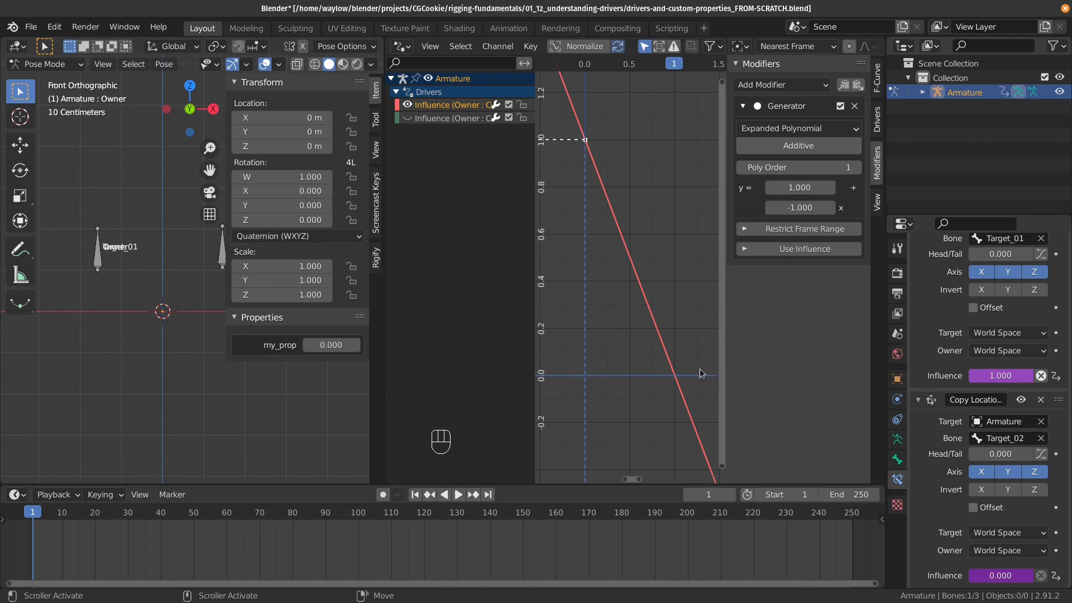
Step: Show the Target_02 driver channel again and test the blend between both targets by setting my_prop to 0.370
click(407, 118)
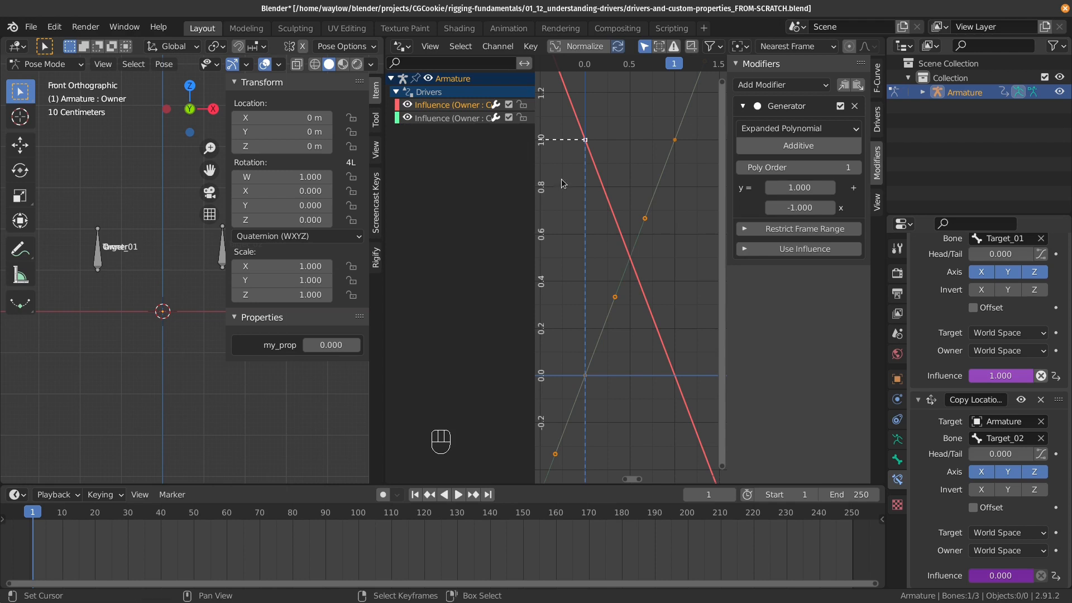
mouse_move(331, 344)
mouse_down()
mouse_move(385, 344)
mouse_move(317, 344)
mouse_up()
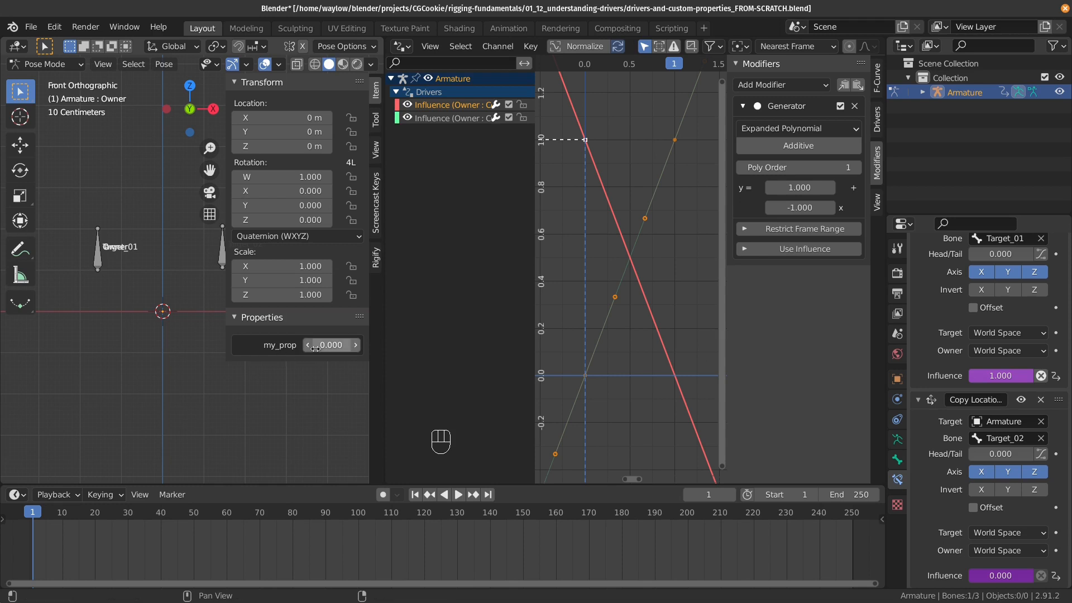
drag(331, 345, 363, 344)
Step: Check the Owner bone's rest position in Edit Mode, then return to Pose Mode and inspect both constraint influences
key(Tab)
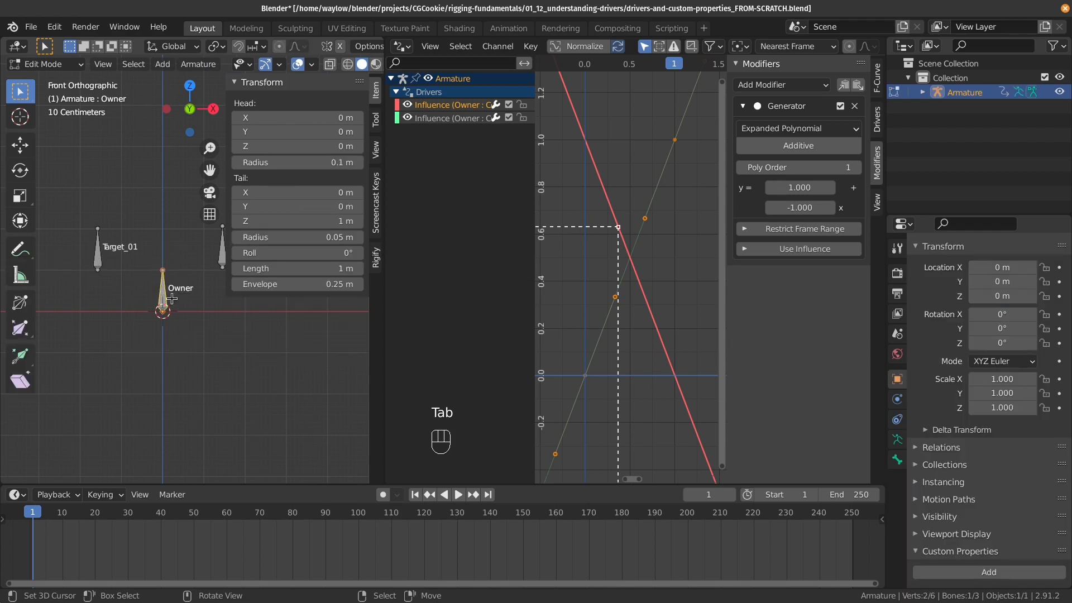
key(Tab)
click(162, 382)
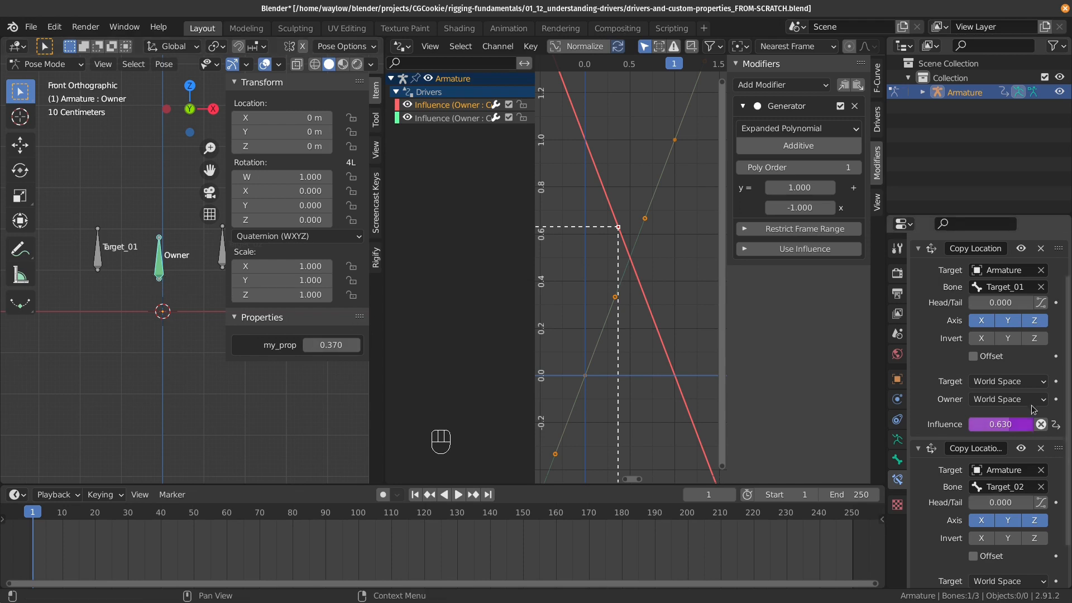
scroll(1005, 476, down, 1)
scroll(1005, 475, down, 1)
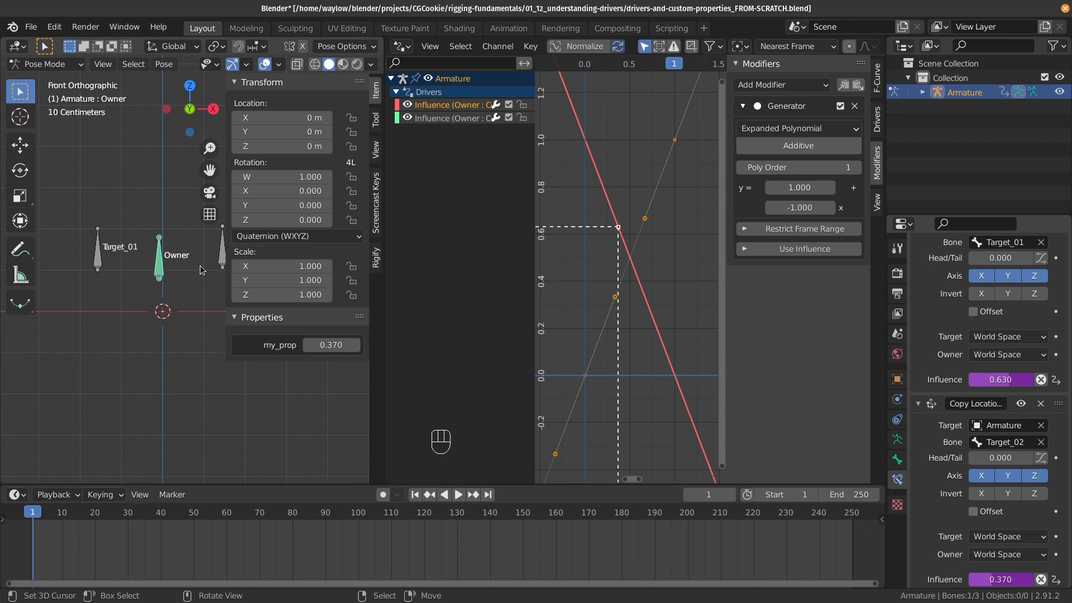
Step: Delete the driver from the Target_01 constraint's influence and set that influence to 1.000
right_click(1011, 379)
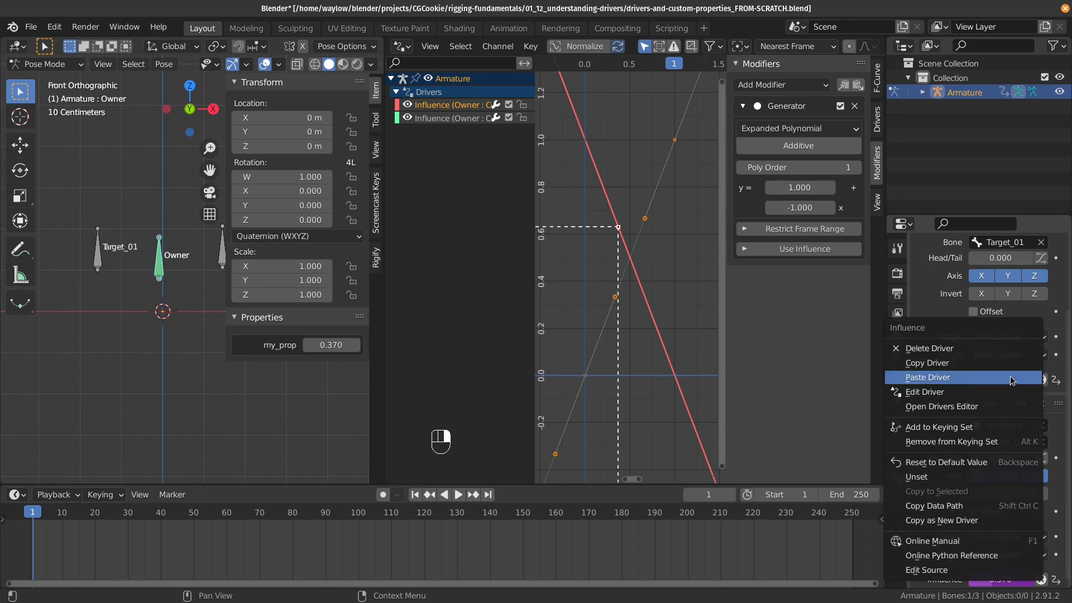
click(1002, 350)
drag(1005, 382, 1044, 381)
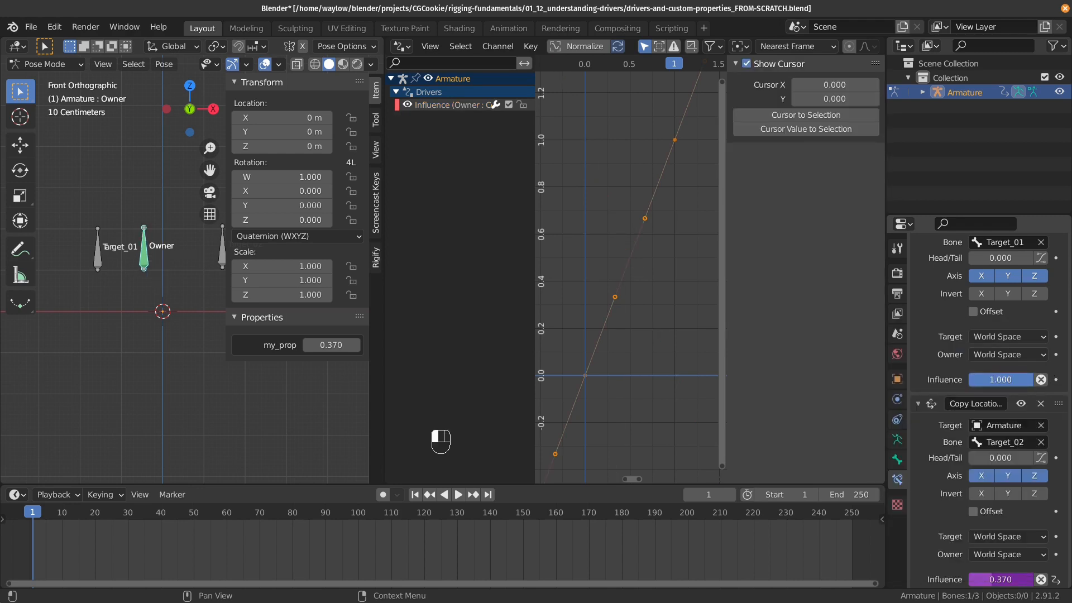
scroll(992, 355, up, 3)
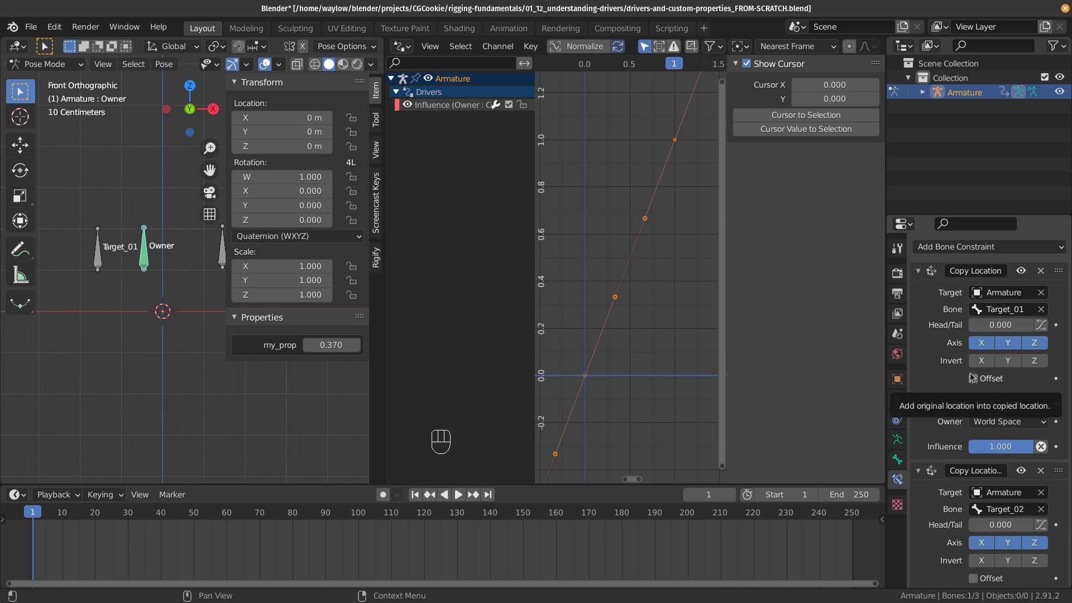
Step: Test the Owner bone's blend between both targets by setting my_prop to 0.120 and to 0.510
scroll(969, 330, down, 3)
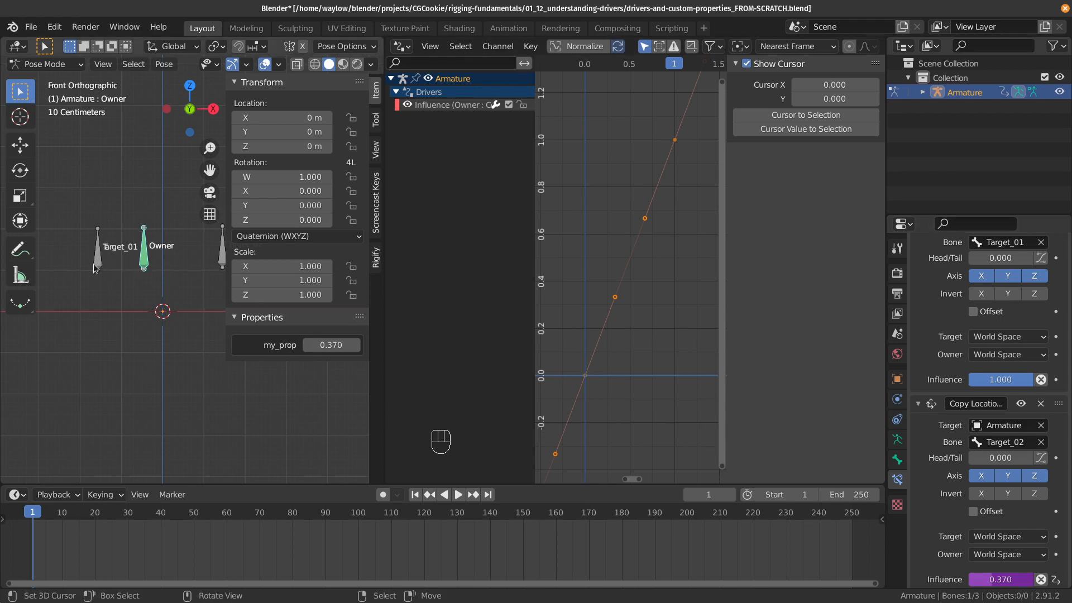
mouse_move(331, 344)
mouse_down()
mouse_move(301, 344)
mouse_move(377, 344)
mouse_move(305, 344)
mouse_move(313, 344)
mouse_up()
shift+middle_drag(198, 375, 186, 408)
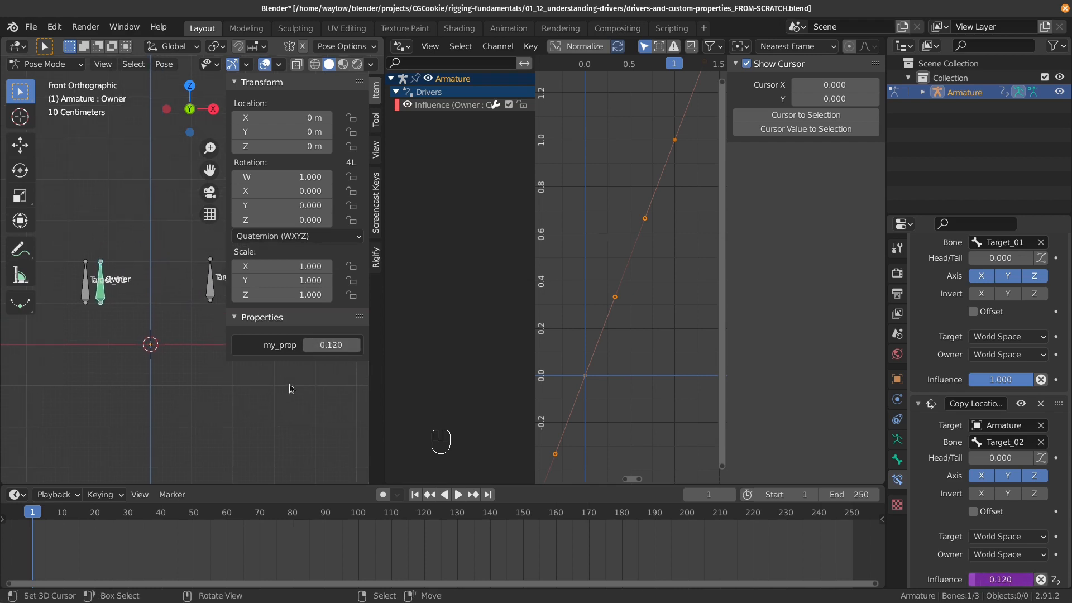
mouse_move(320, 346)
mouse_down()
mouse_move(378, 344)
mouse_move(343, 344)
mouse_move(316, 362)
mouse_up()
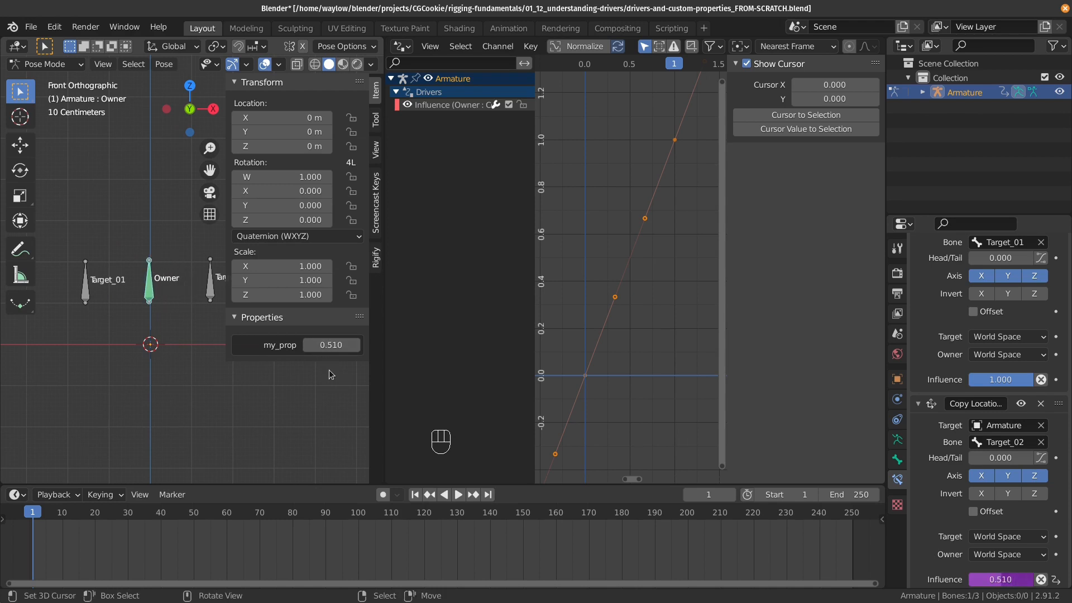
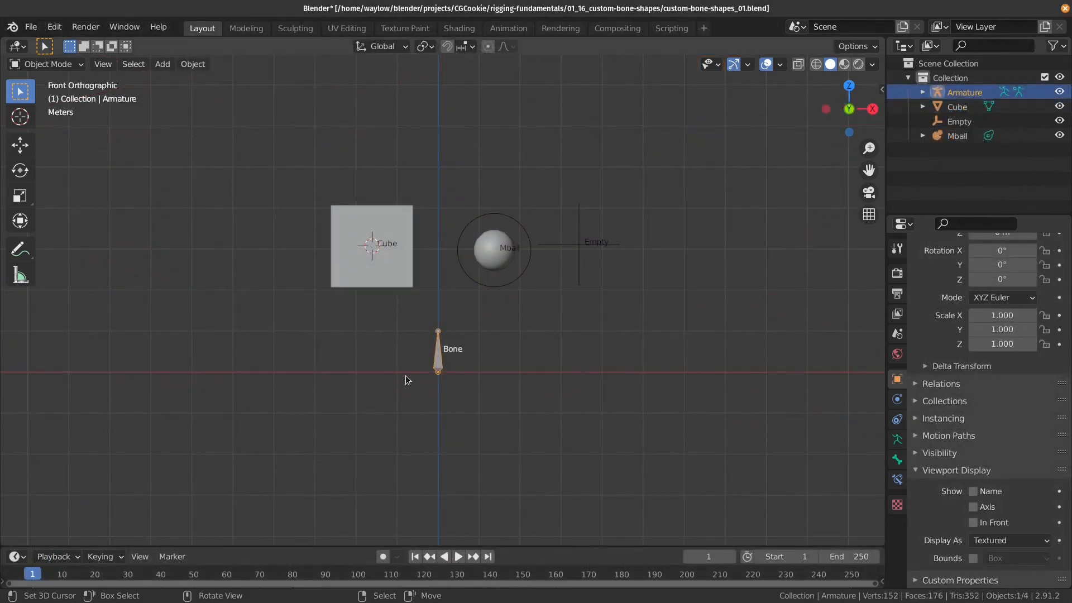
Step: Switch the armature to Pose Mode and assign the Cube as the bone's custom shape
key(ctrl+Tab)
click(446, 437)
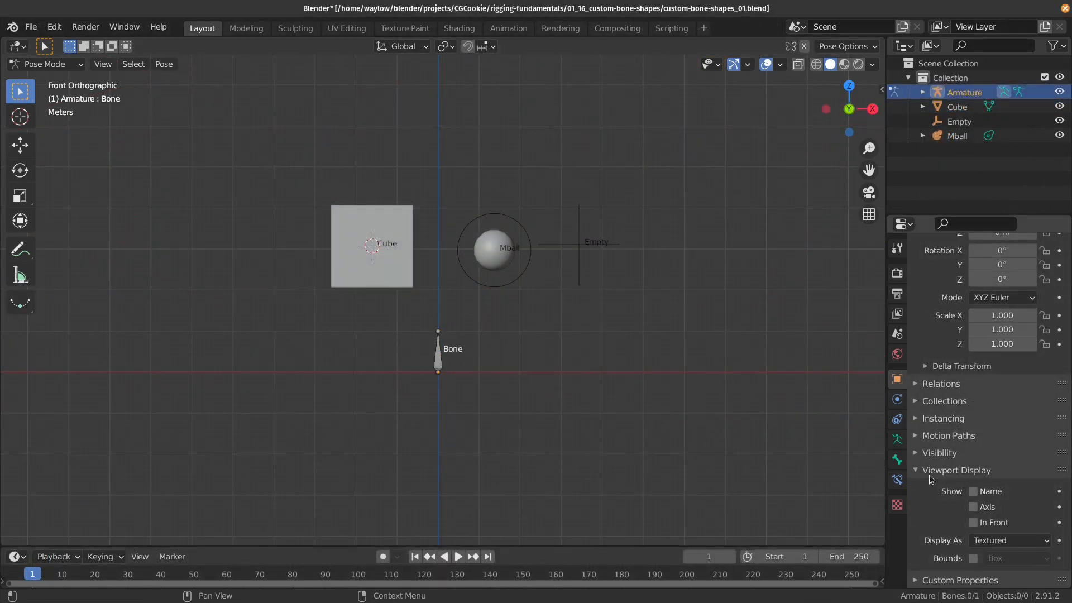
click(897, 459)
click(1044, 514)
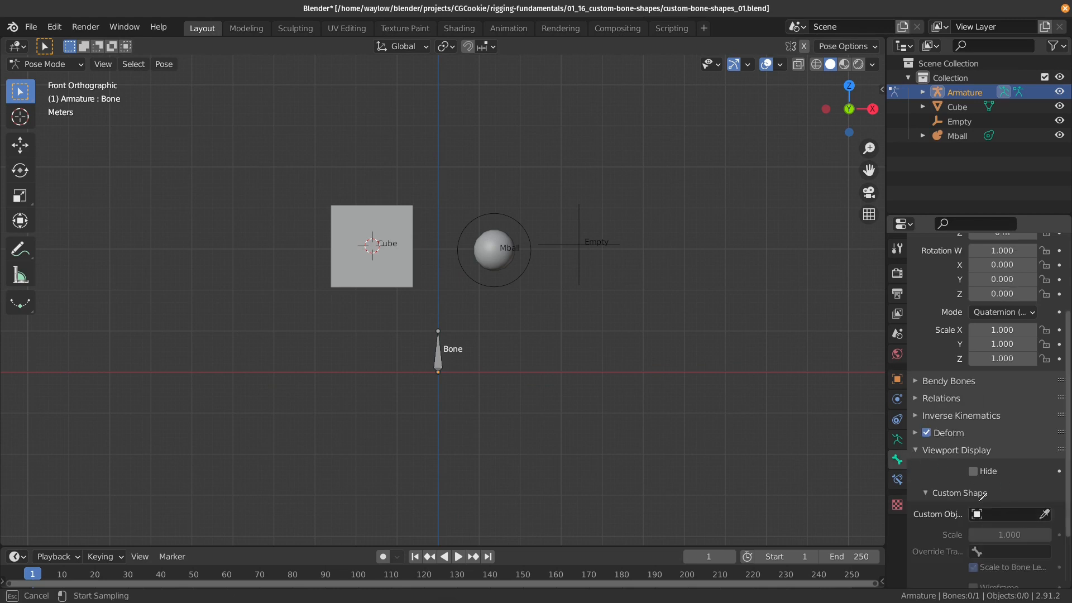
click(401, 263)
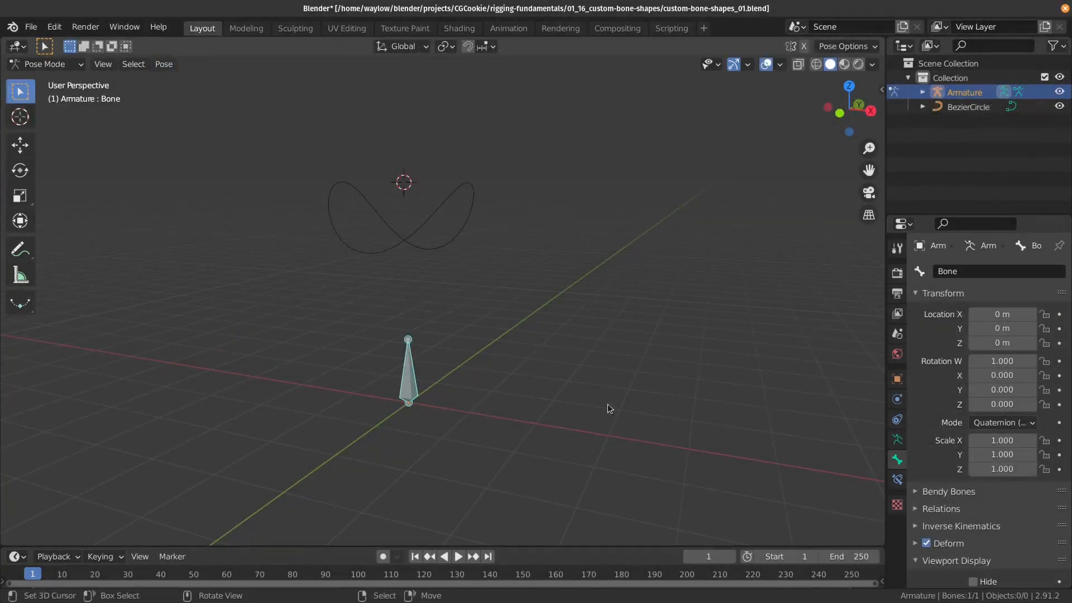
Step: Assign the BezierCircle curve as the bone's custom shape
scroll(967, 543, down, 4)
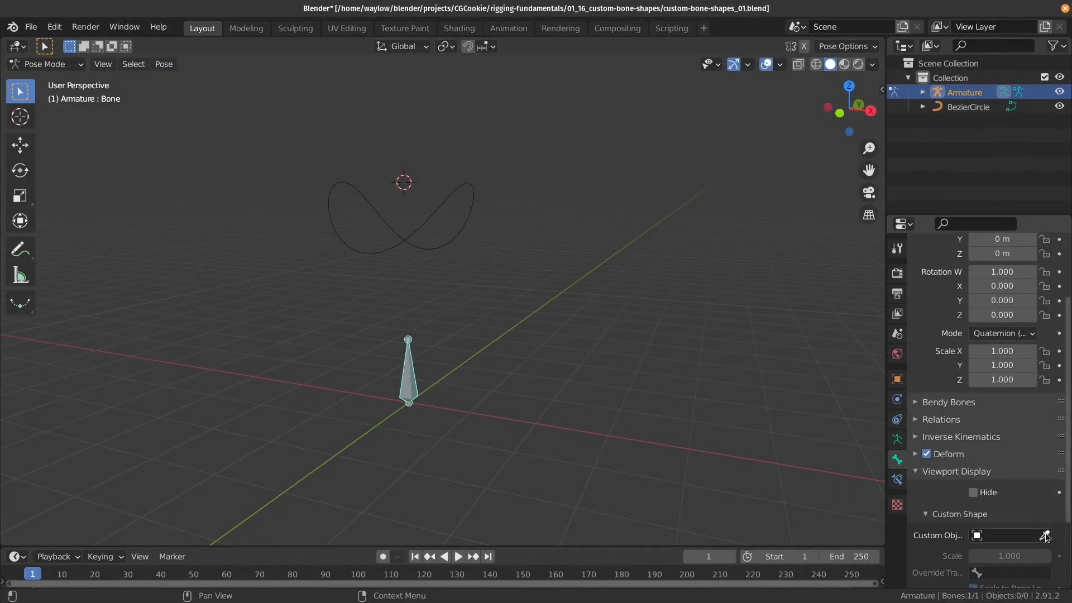
click(1043, 534)
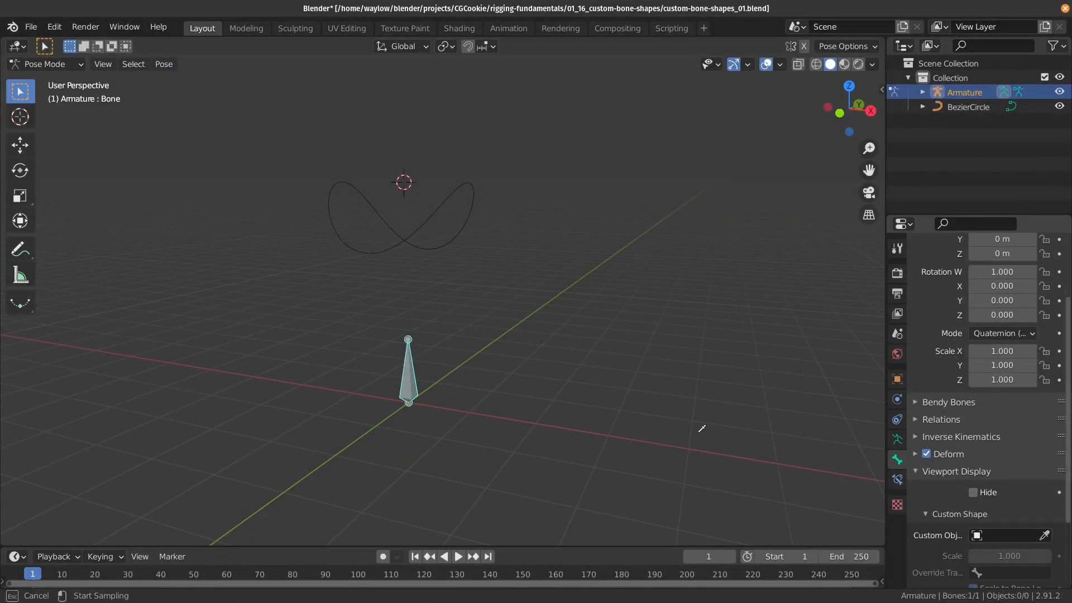
click(423, 231)
Step: Try giving the BezierCircle curve a round bevel with a depth of 0.001 m in Object Mode
key(ctrl+Tab)
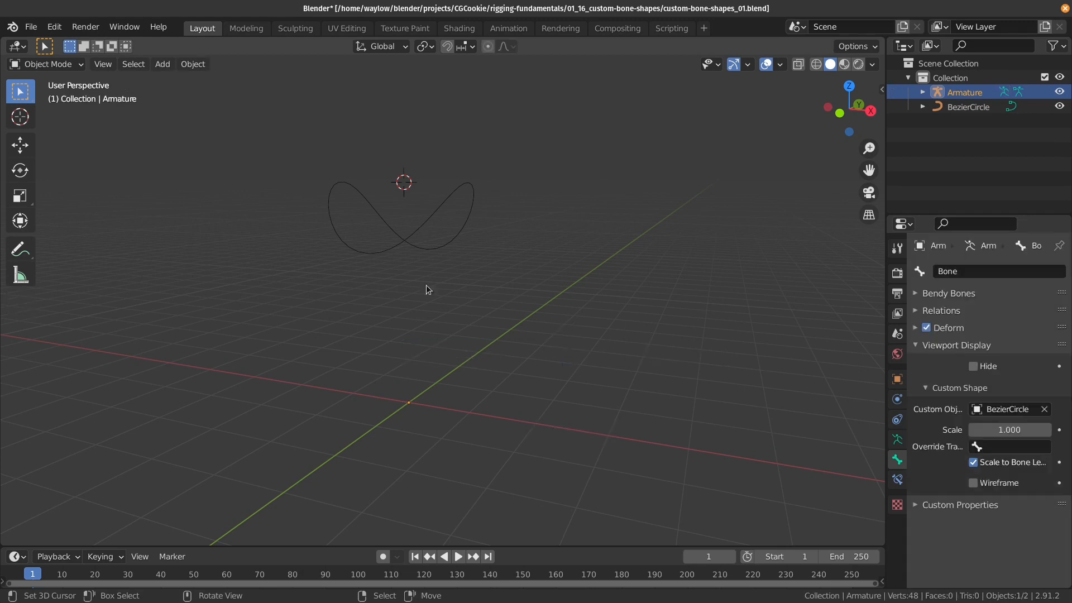
click(414, 236)
click(897, 459)
scroll(1003, 503, down, 5)
click(1003, 511)
text(.001)
key(Return)
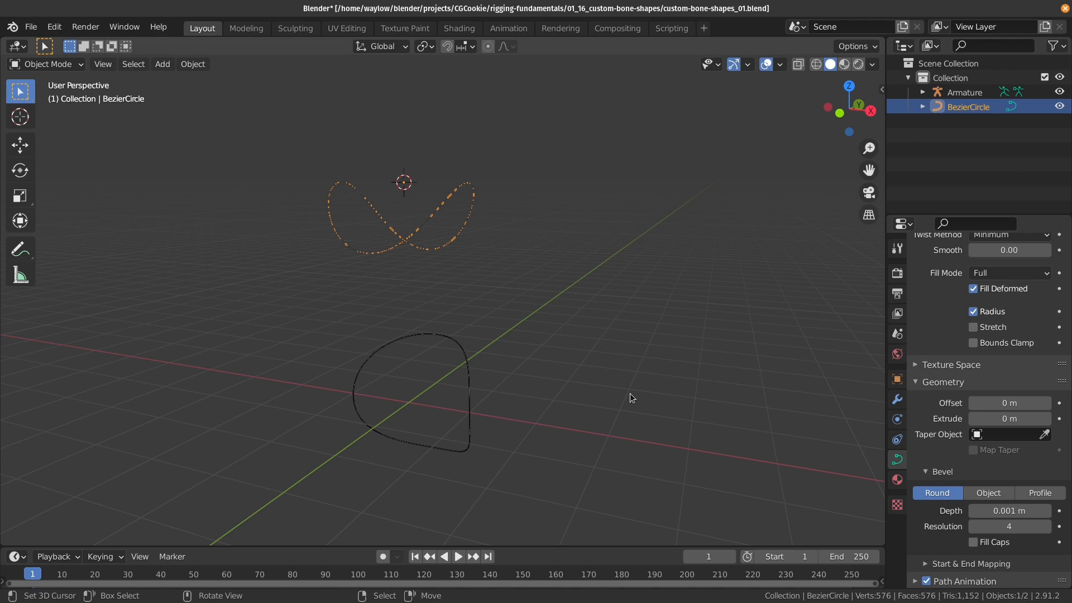
key(ctrl+z)
Step: Add a Decimate modifier to the BezierCircle curve
click(897, 399)
click(981, 271)
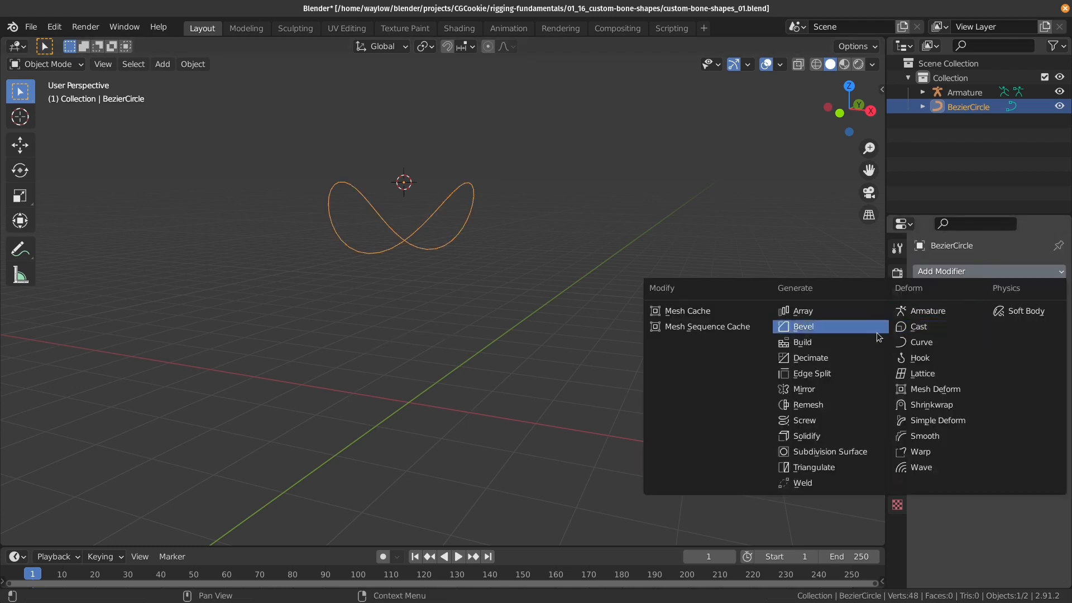
click(849, 356)
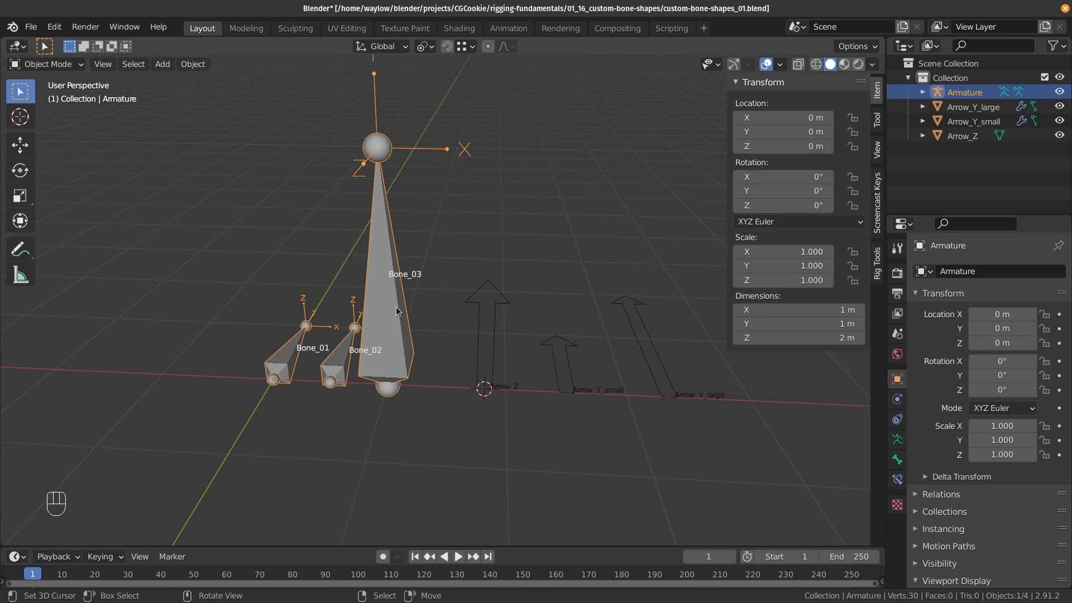
Step: Examine the local axes, orientation and length of Bone_01, Bone_02 and Bone_03 from several angles
middle_drag(407, 328, 299, 307)
scroll(338, 361, up, 1)
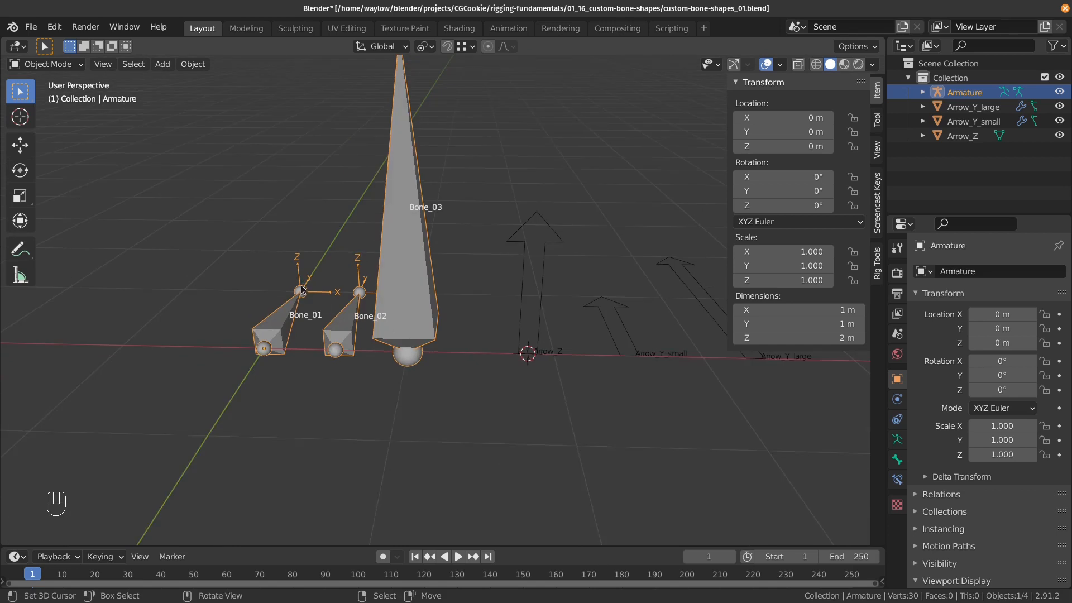
middle_drag(291, 268, 297, 286)
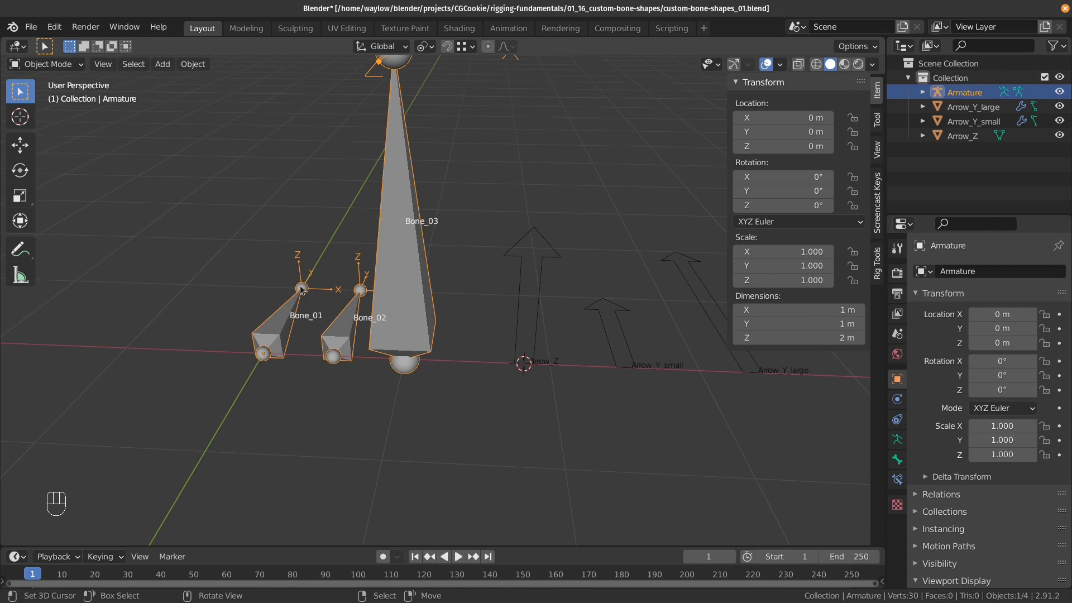
middle_drag(324, 292, 371, 226)
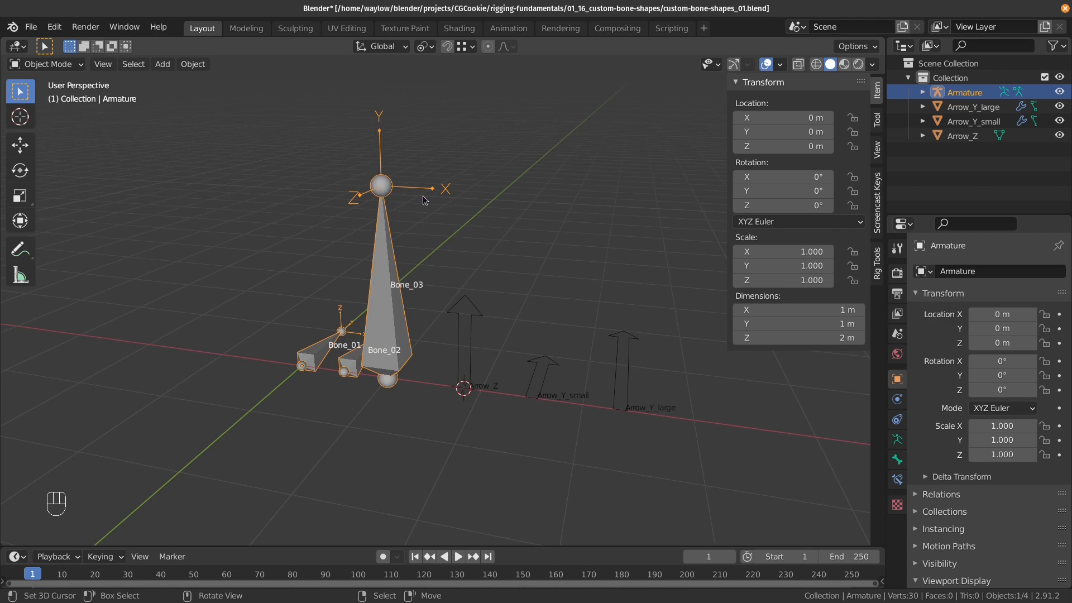
middle_drag(411, 313, 380, 391)
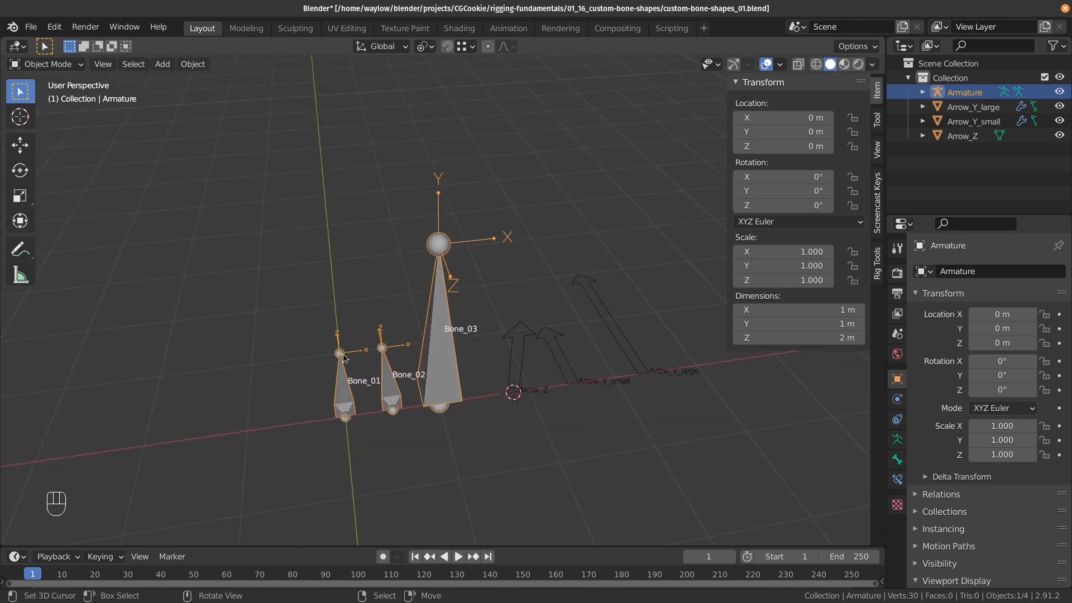
middle_drag(458, 394, 407, 380)
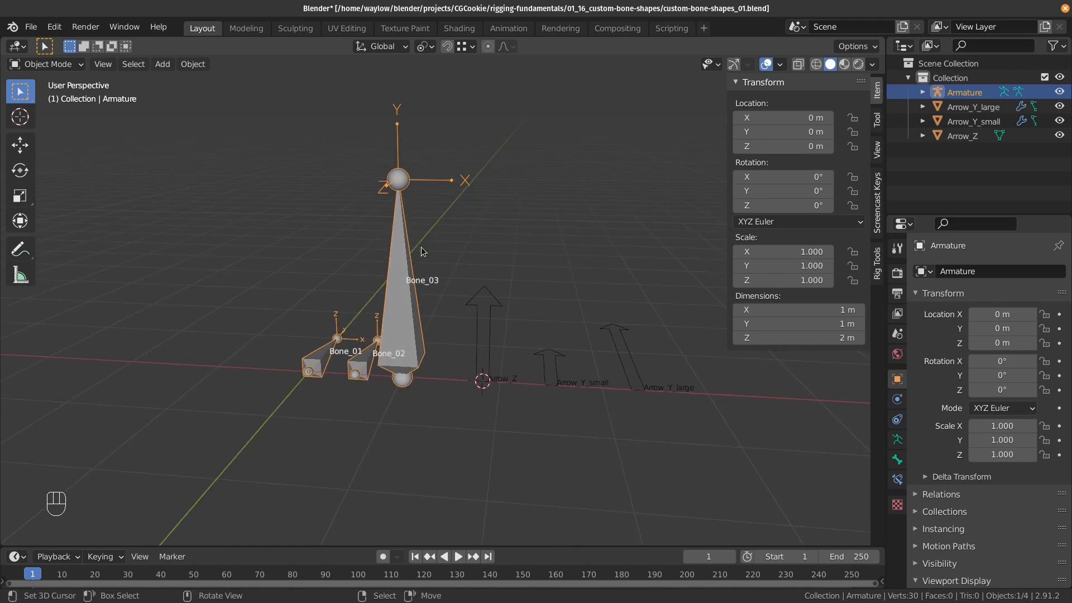
middle_drag(434, 286, 522, 312)
Step: Select Arrow_Z, Arrow_Y_small and Arrow_Y_large in turn to compare their orientation and dimensions
click(486, 314)
click(548, 366)
click(627, 353)
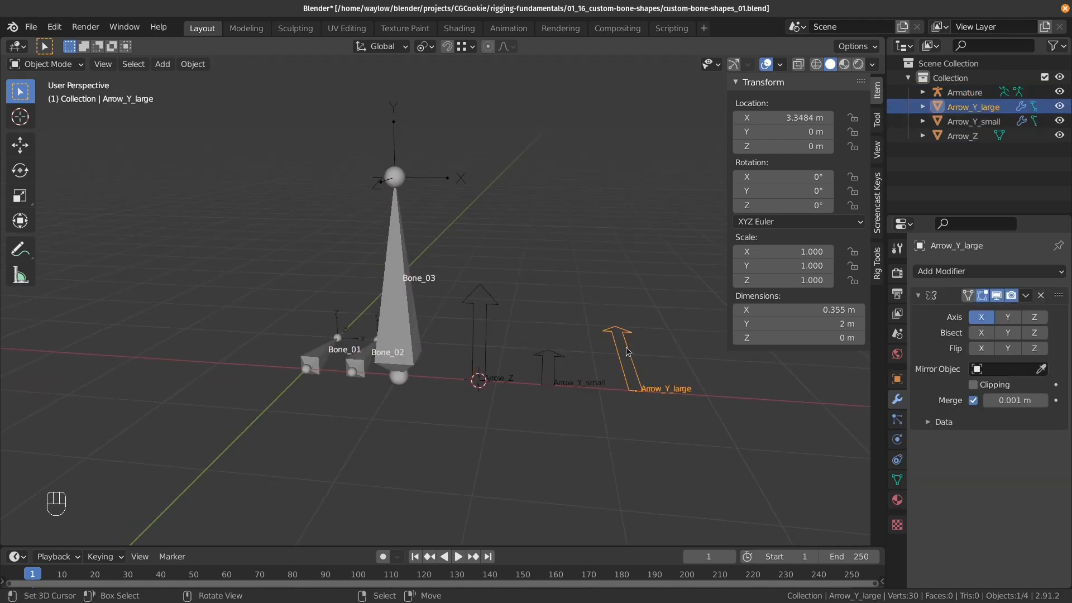
click(491, 317)
middle_drag(506, 337, 484, 357)
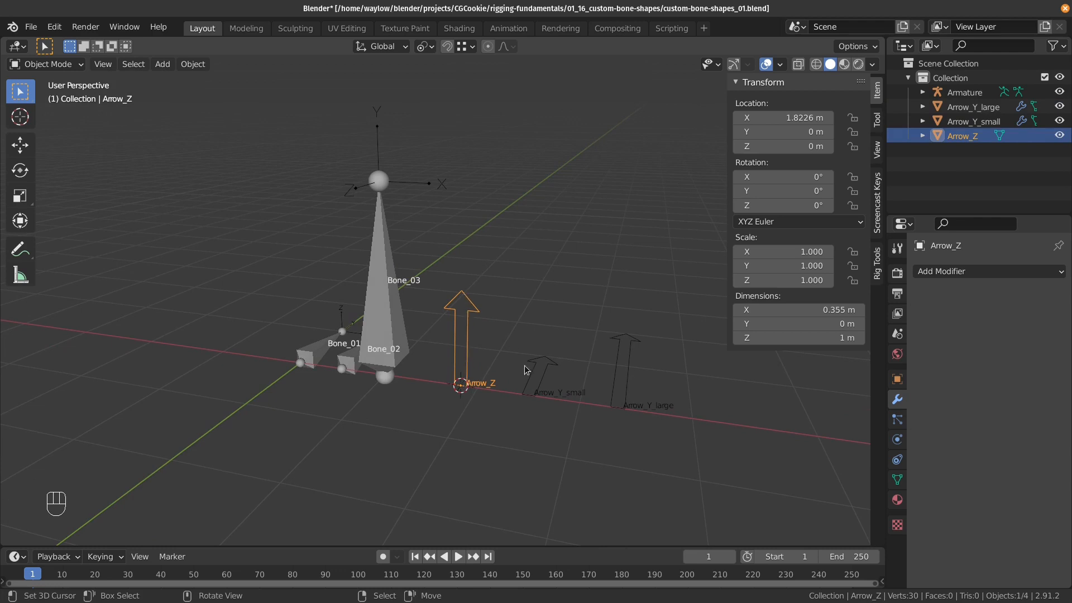
click(535, 388)
mouse_move(534, 388)
middle_down()
mouse_move(542, 400)
mouse_move(549, 384)
middle_up()
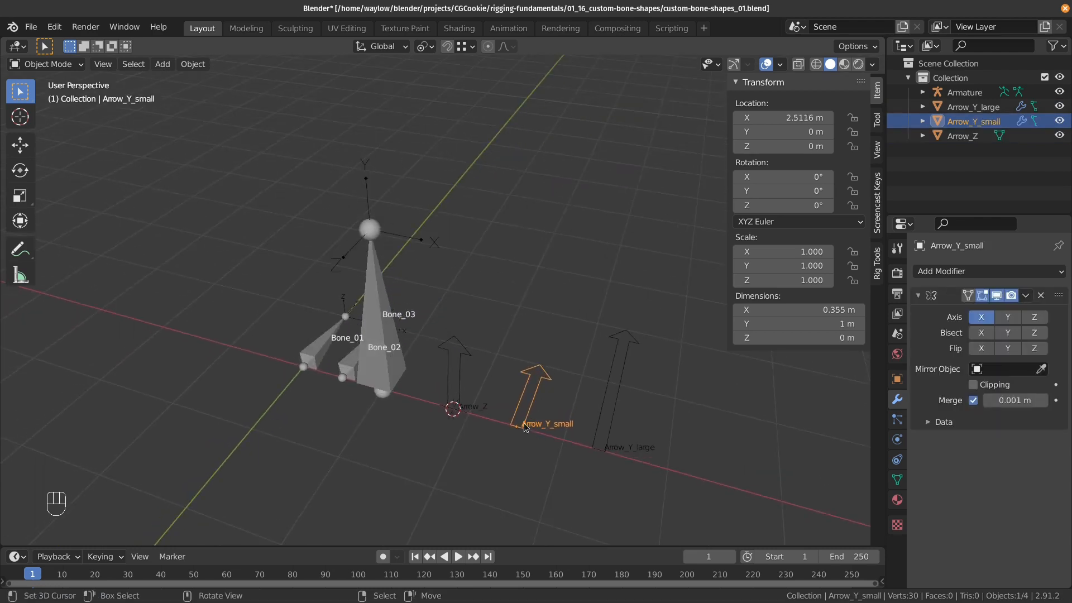
click(595, 400)
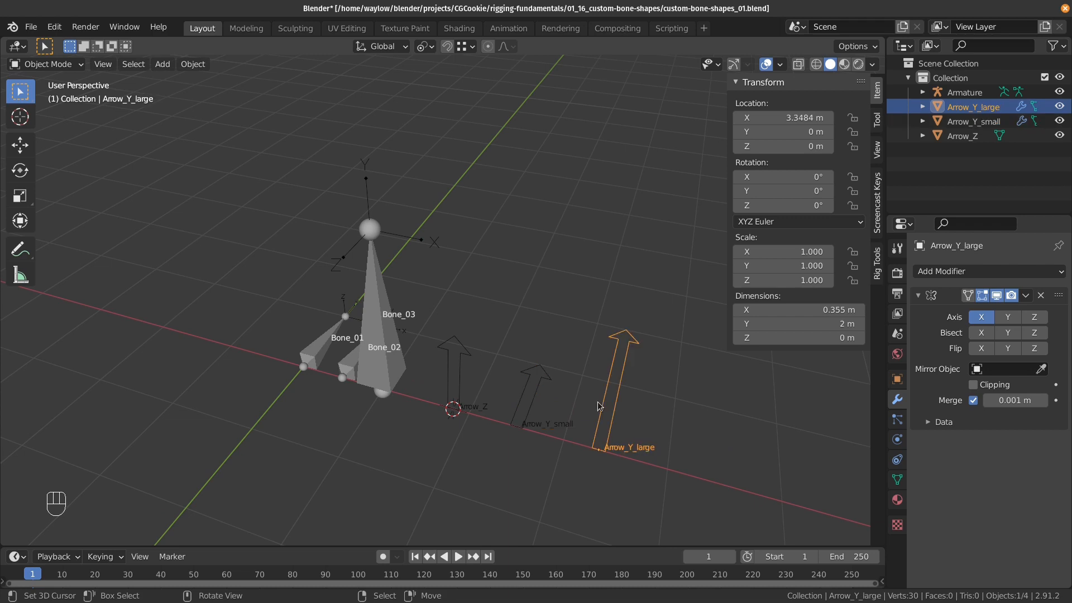
middle_drag(586, 449, 600, 428)
Step: Select Bone_01 in the armature's Pose Mode and assign Arrow_Z as its custom shape
middle_drag(564, 366, 418, 328)
click(431, 364)
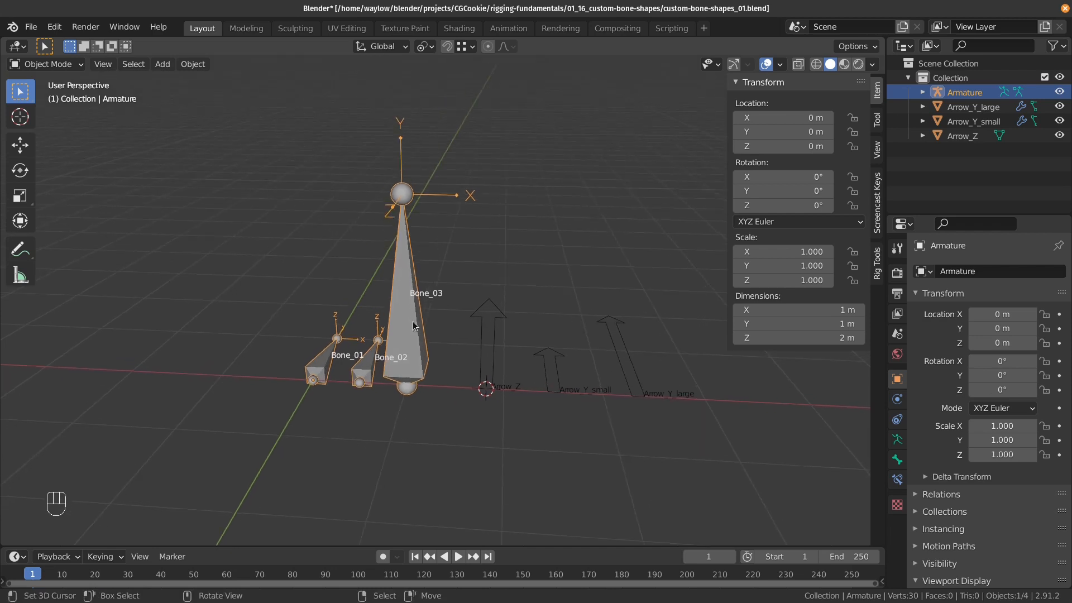
key(Tab)
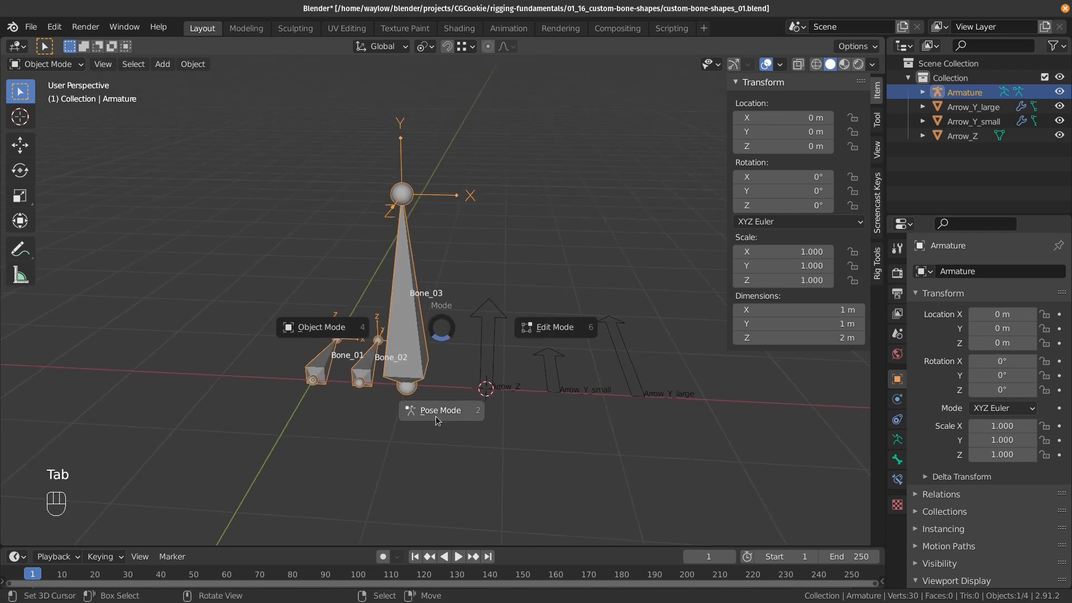
click(324, 356)
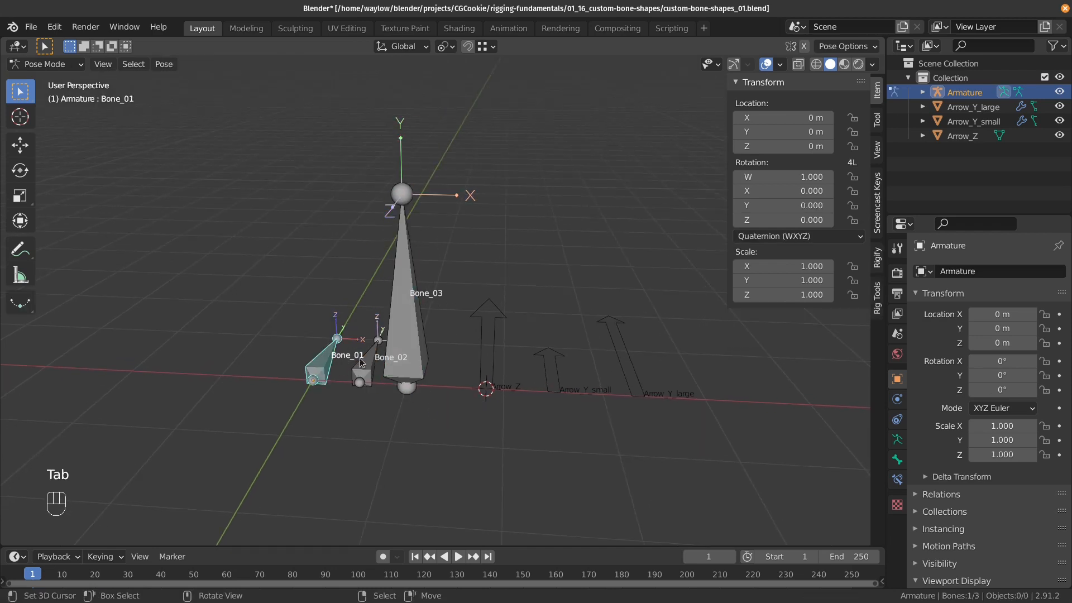
click(897, 460)
scroll(999, 425, down, 6)
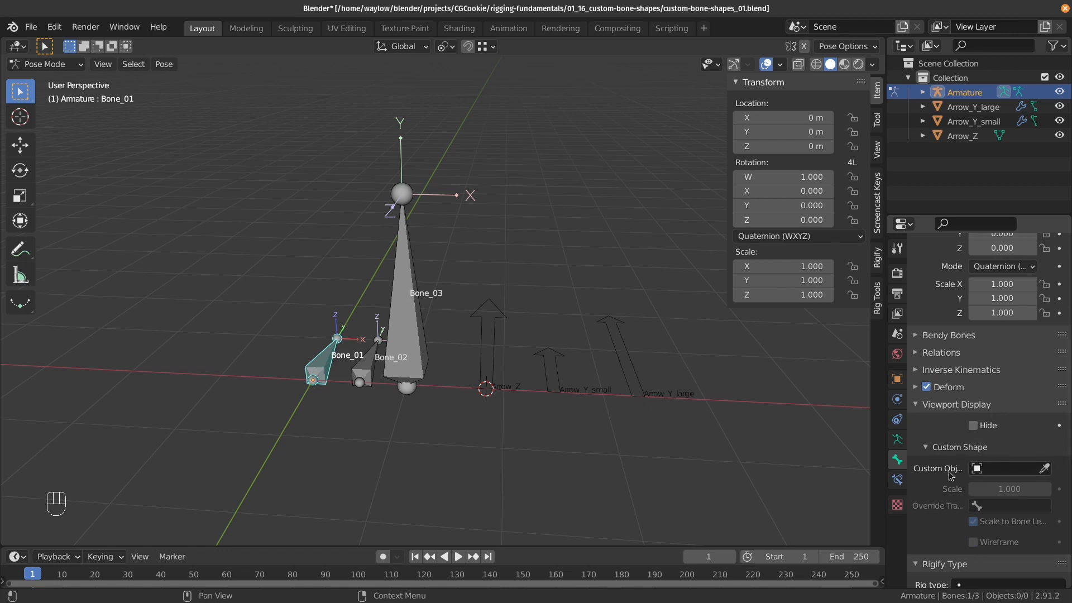
click(999, 473)
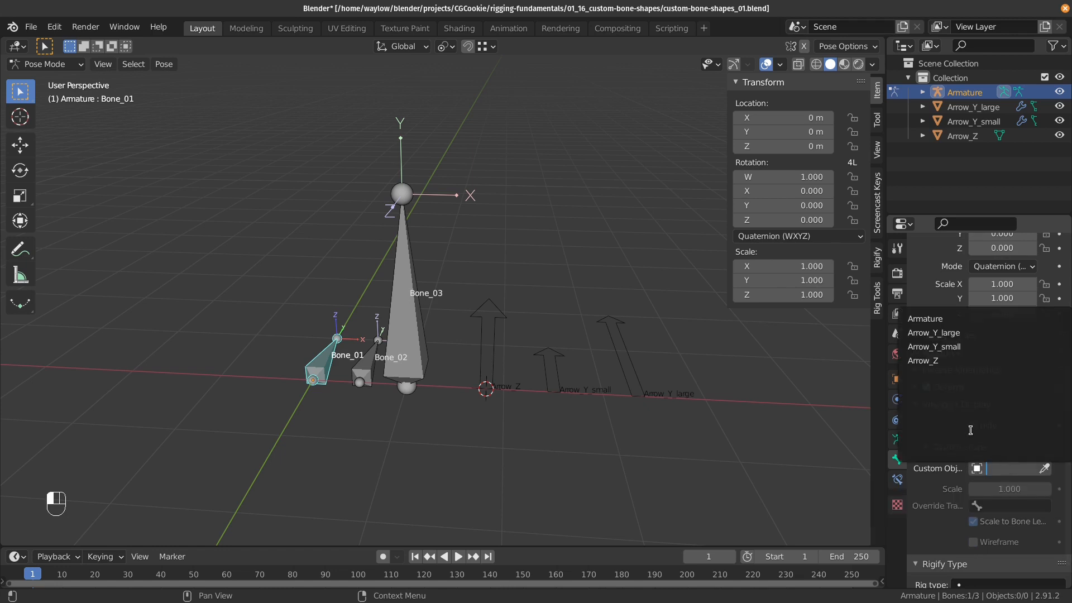
click(957, 360)
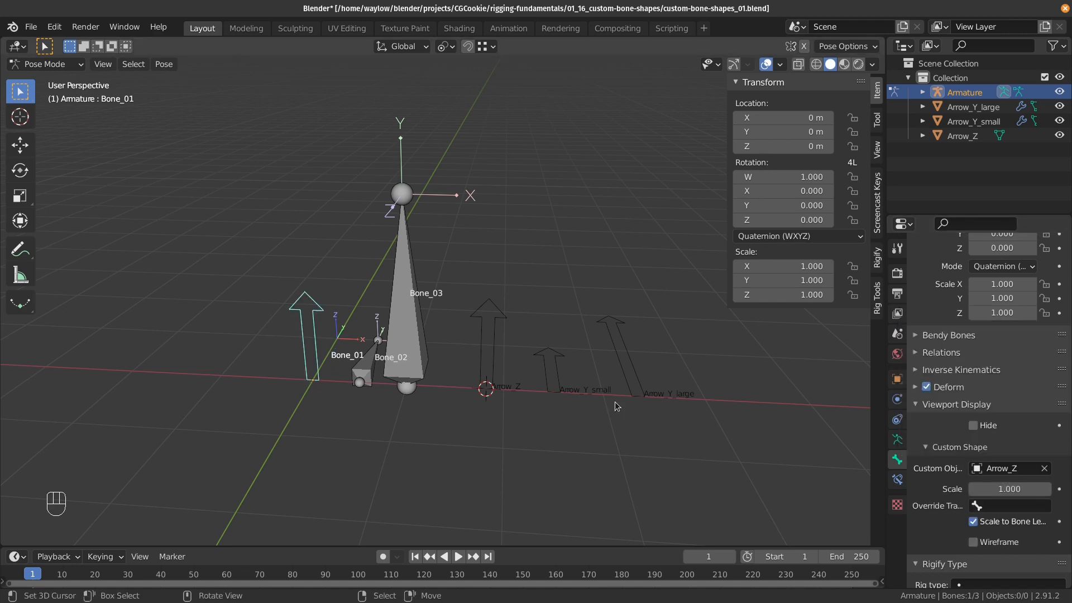
Step: Clear Bone_01's custom shape and pick Arrow_Z for it again by sampling it from the Outliner
click(1043, 469)
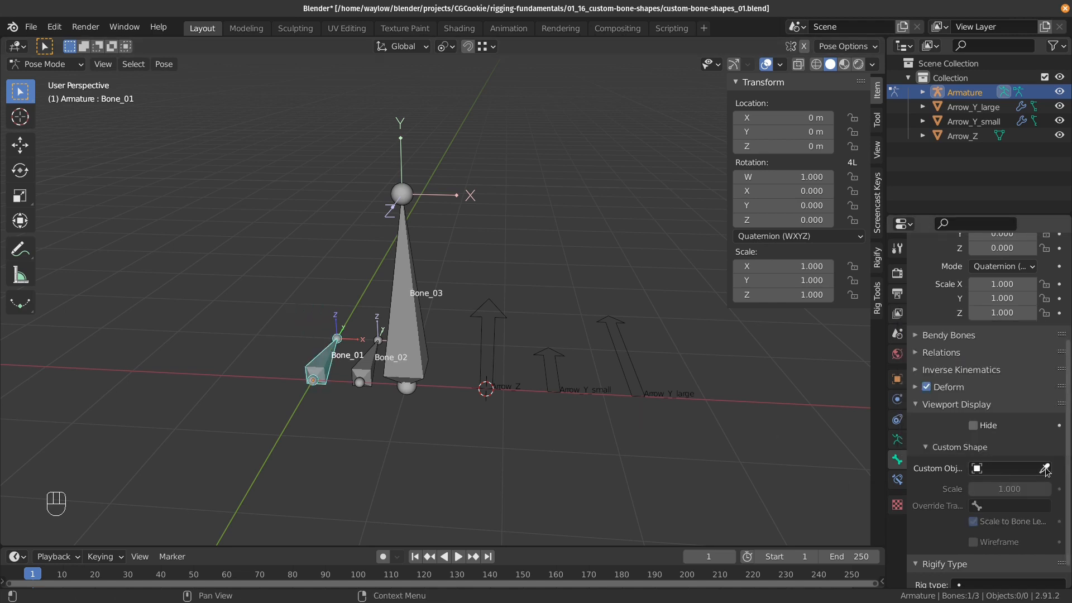
click(1046, 468)
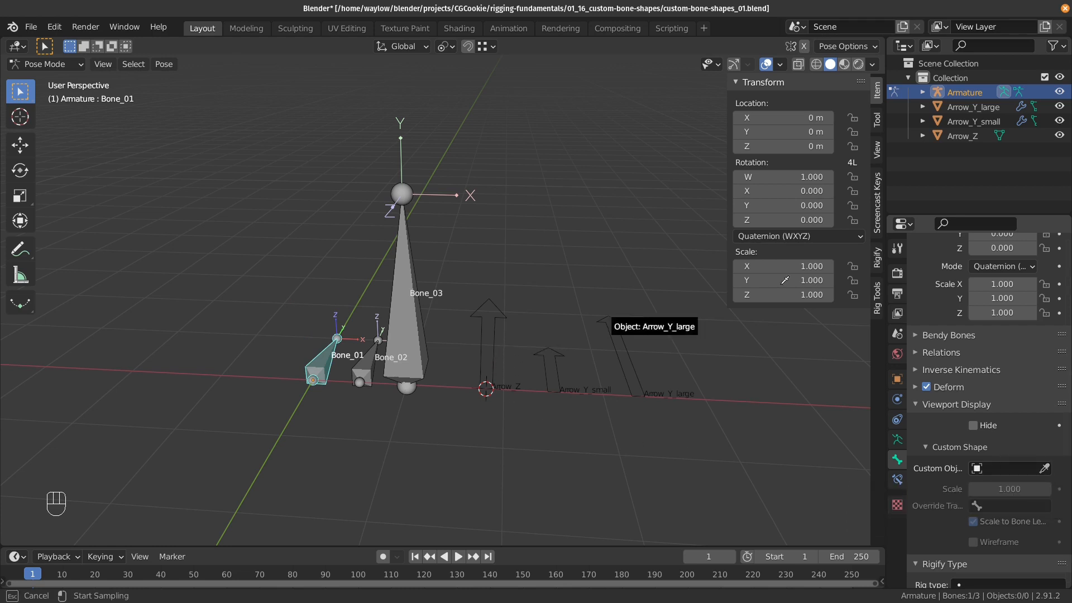
click(959, 133)
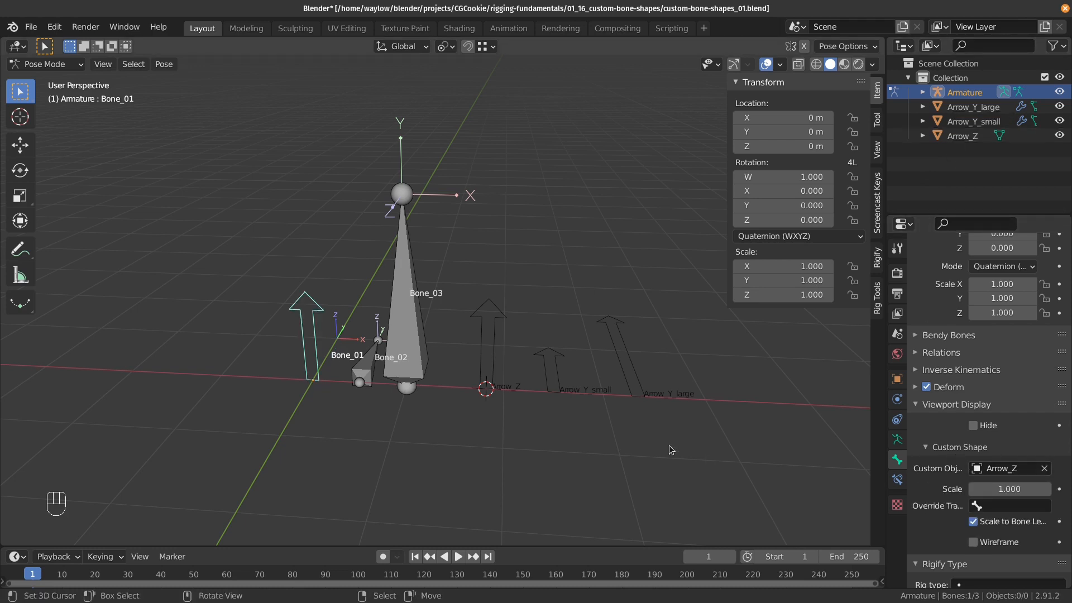
Step: Select Bone_02 and Bone_03 and assign Arrow_Y_small as the custom shape of both bones at once
click(372, 369)
shift+click(411, 330)
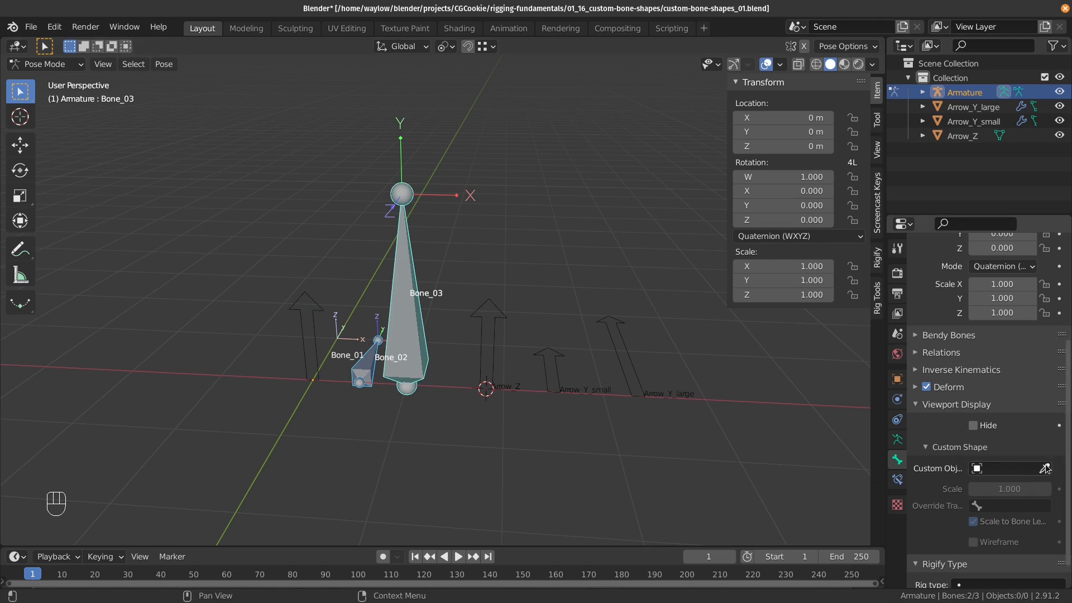
key(alt)
click(1007, 472)
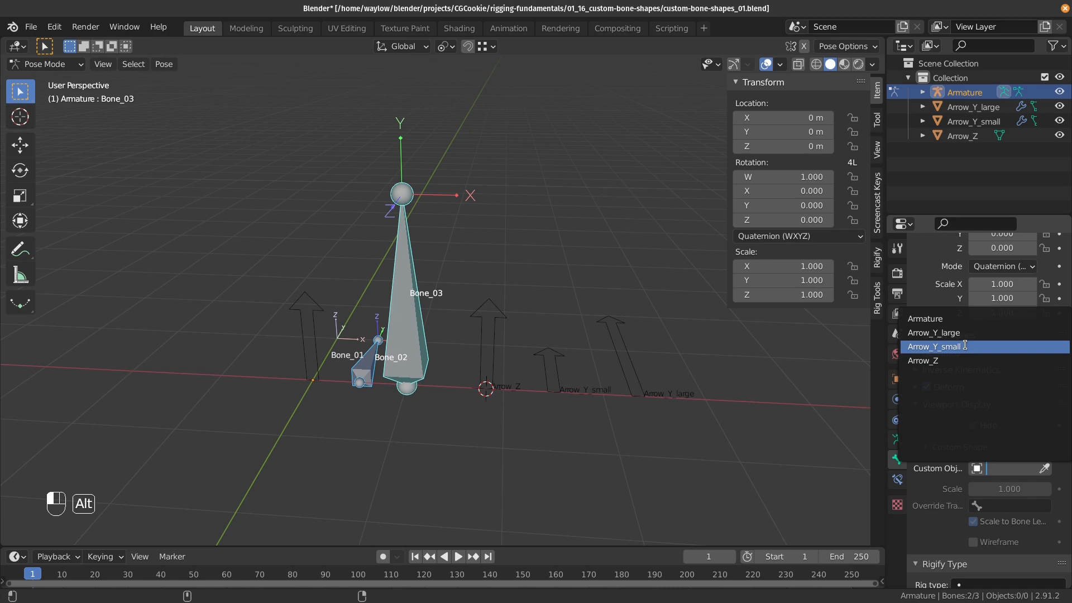
click(964, 346)
Step: Inspect Bone_01's arrow shape and compare the bone's orientation with the Arrow_Z object in Object Mode
mouse_move(400, 367)
middle_down()
mouse_move(409, 362)
mouse_move(364, 374)
mouse_move(462, 357)
mouse_move(368, 352)
middle_up()
click(311, 322)
middle_drag(311, 323, 360, 342)
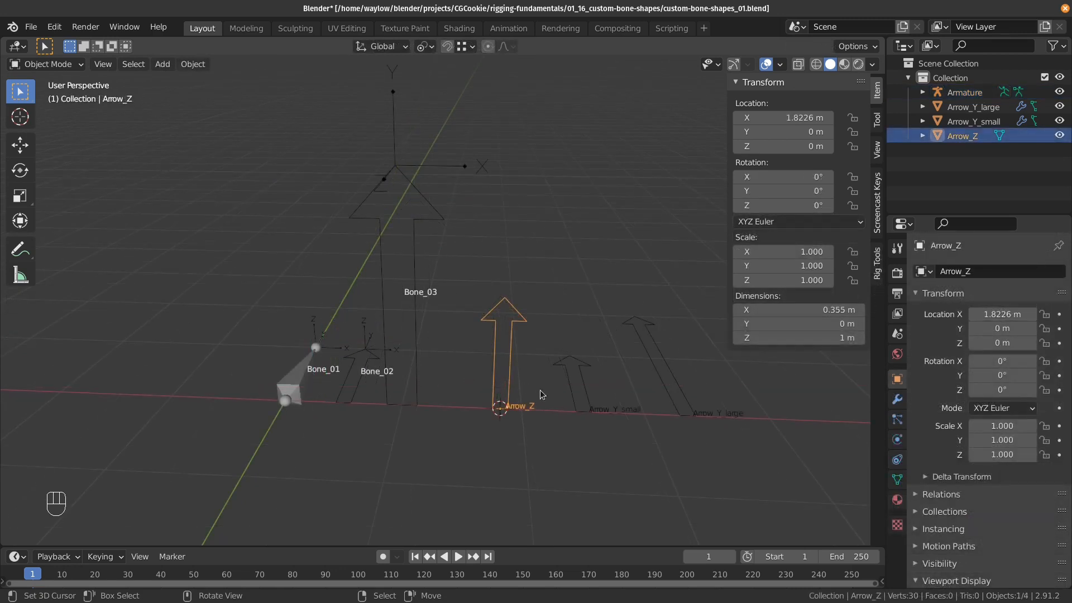
scroll(509, 430, up, 3)
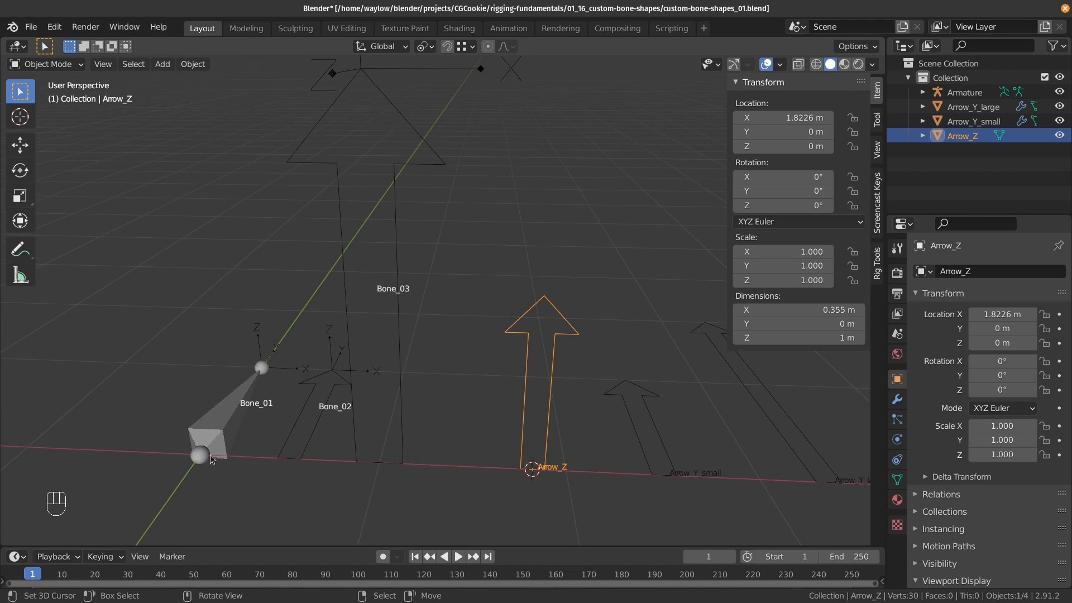
Step: Compare Bone_01 with the Arrow_Z object from several angles, and inspect the tip vertex coordinates of Arrow_Y_small in Edit Mode
middle_drag(589, 430, 510, 454)
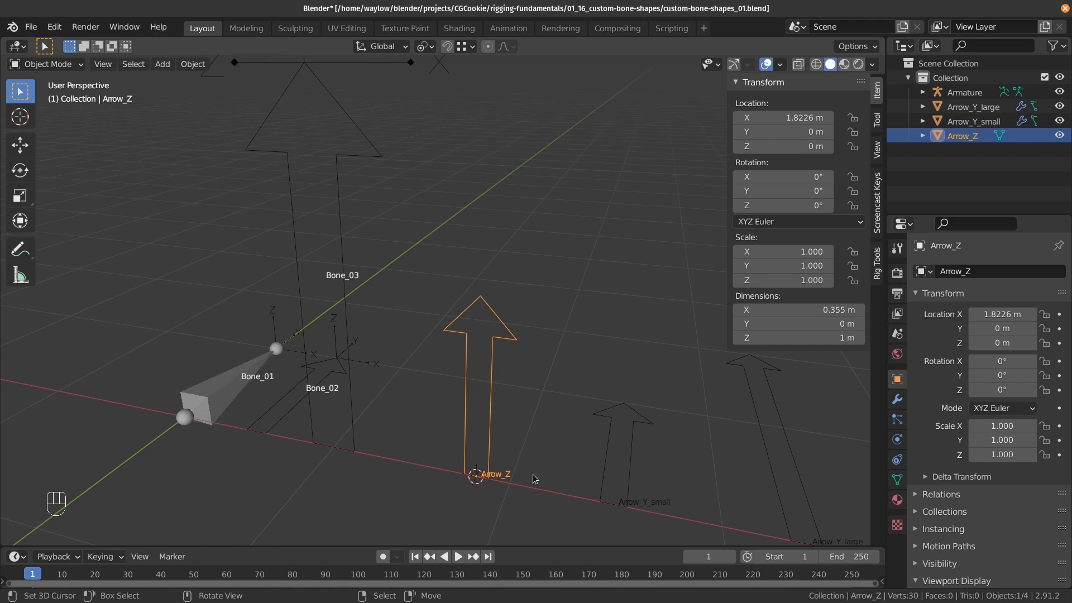
middle_drag(486, 453, 450, 450)
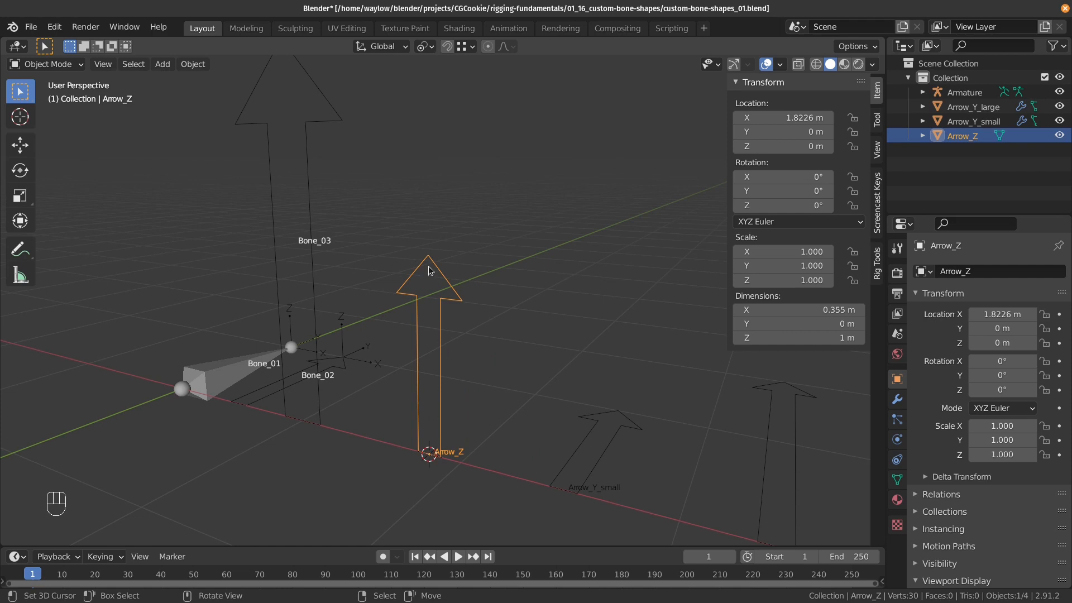
middle_drag(314, 373, 372, 378)
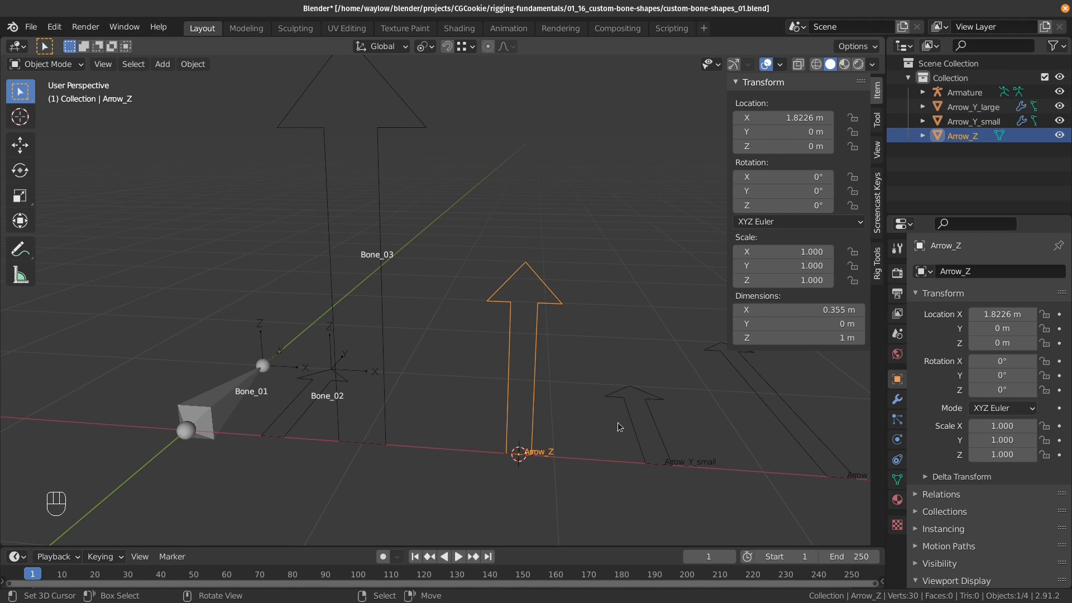
click(638, 435)
shift+middle_drag(603, 416, 546, 399)
key(Tab)
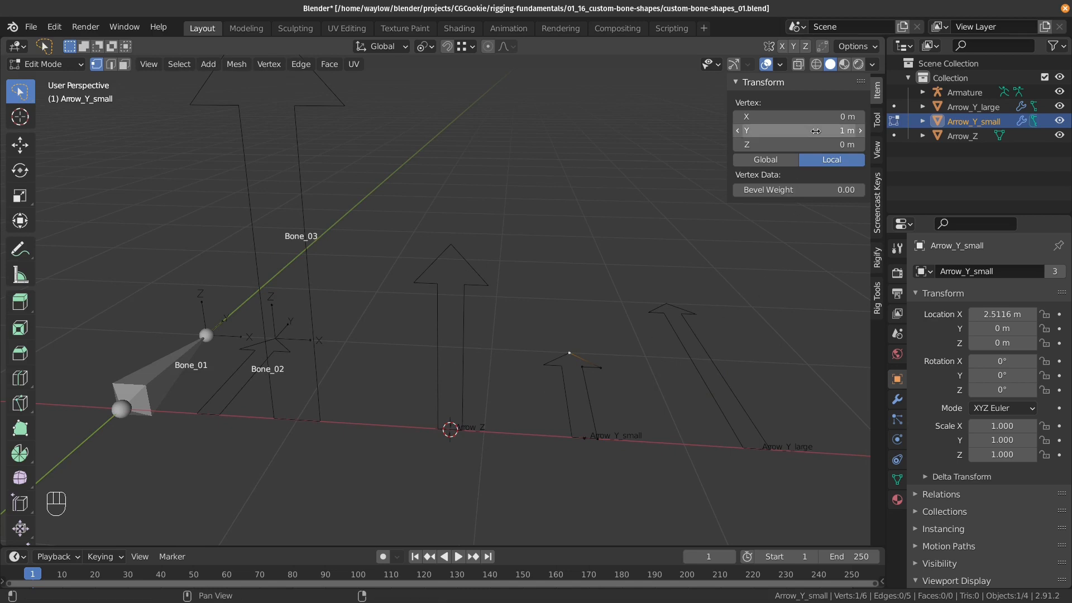
key(Escape)
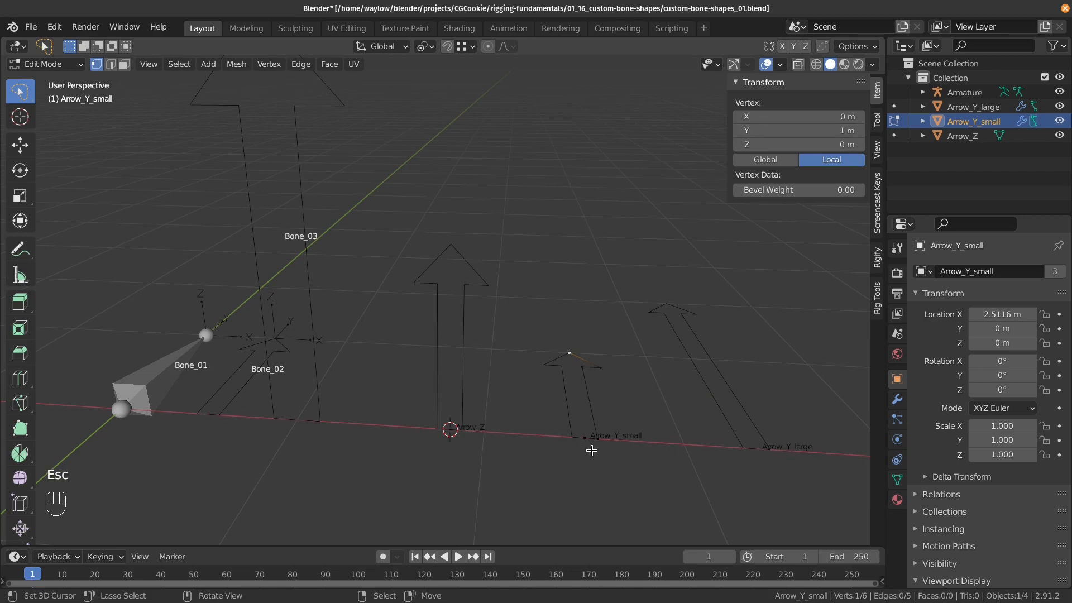
key(Tab)
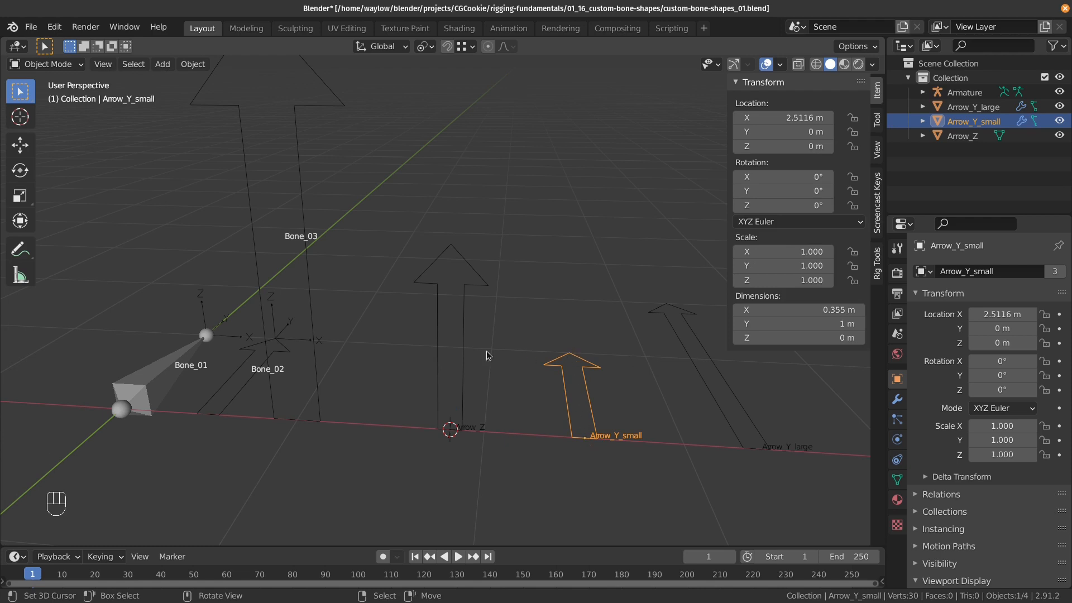
Step: Select Bone_02 and Bone_03 in the armature's Pose Mode and compare how their arrow shapes follow each bone
shift+middle_drag(254, 336, 339, 384)
middle_drag(340, 384, 358, 386)
right_click(358, 386)
key(Tab)
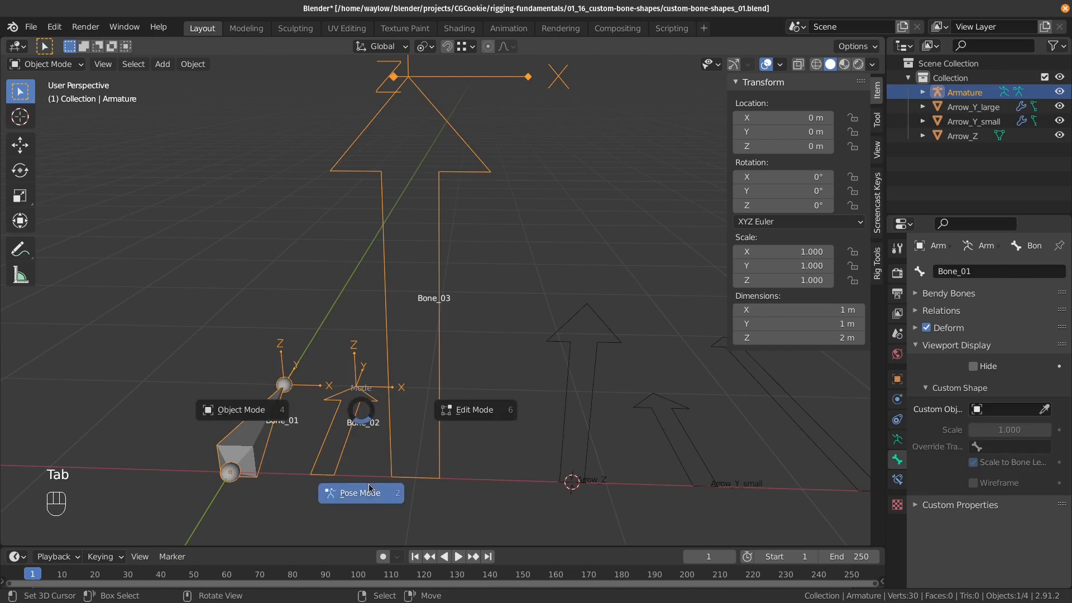
right_click(368, 391)
shift+right_click(386, 254)
scroll(393, 271, down, 4)
middle_drag(407, 289, 403, 292)
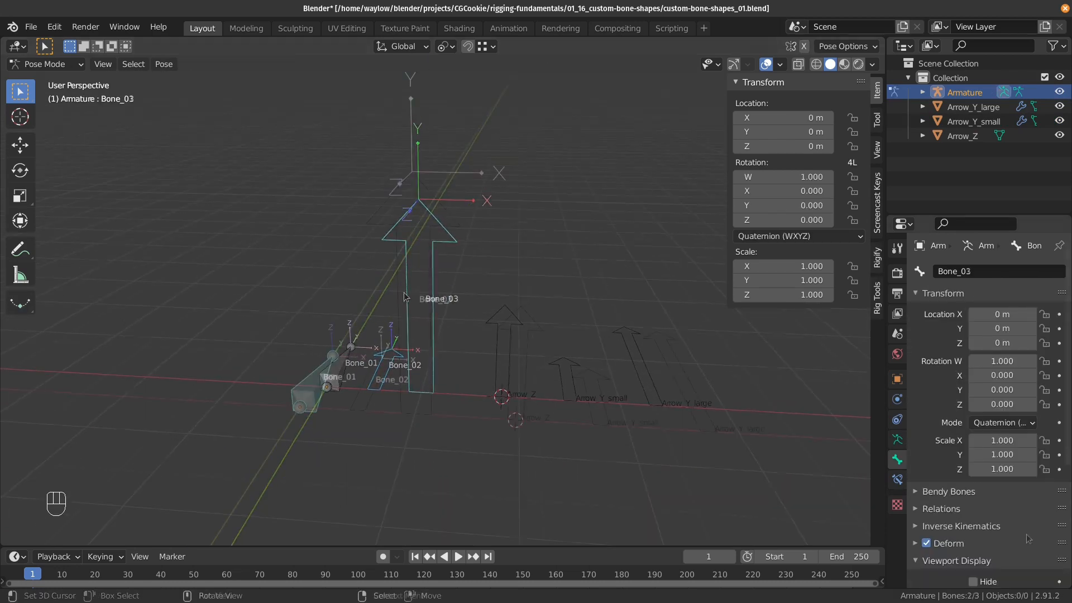
Step: Assign Arrow_Z as Bone_01's custom shape by sampling it in the viewport, and return the armature to Object Mode
scroll(1005, 491, down, 4)
click(1044, 536)
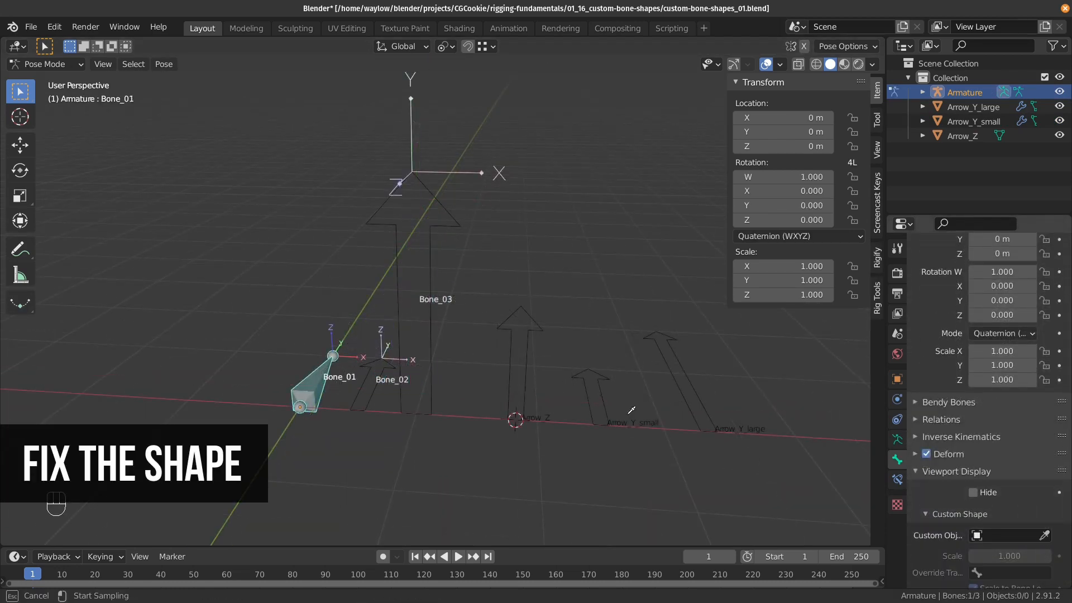
click(515, 418)
middle_drag(549, 396, 509, 392)
key(Tab)
click(424, 386)
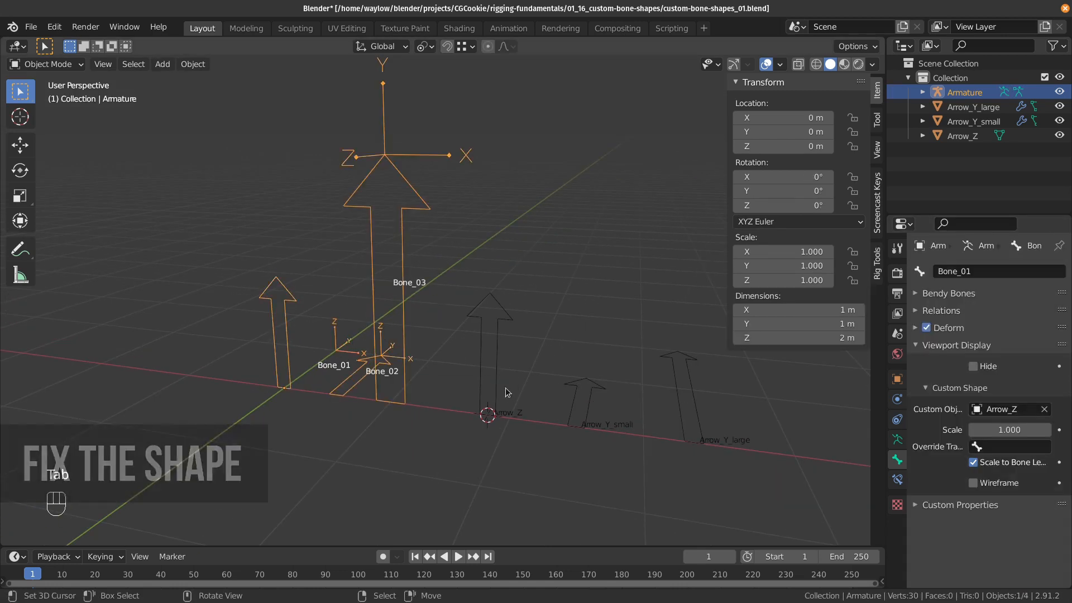
Step: Put the Arrow_Z mesh into Edit Mode and set the transform pivot point to the 3D Cursor
right_click(503, 395)
key(Tab)
click(622, 406)
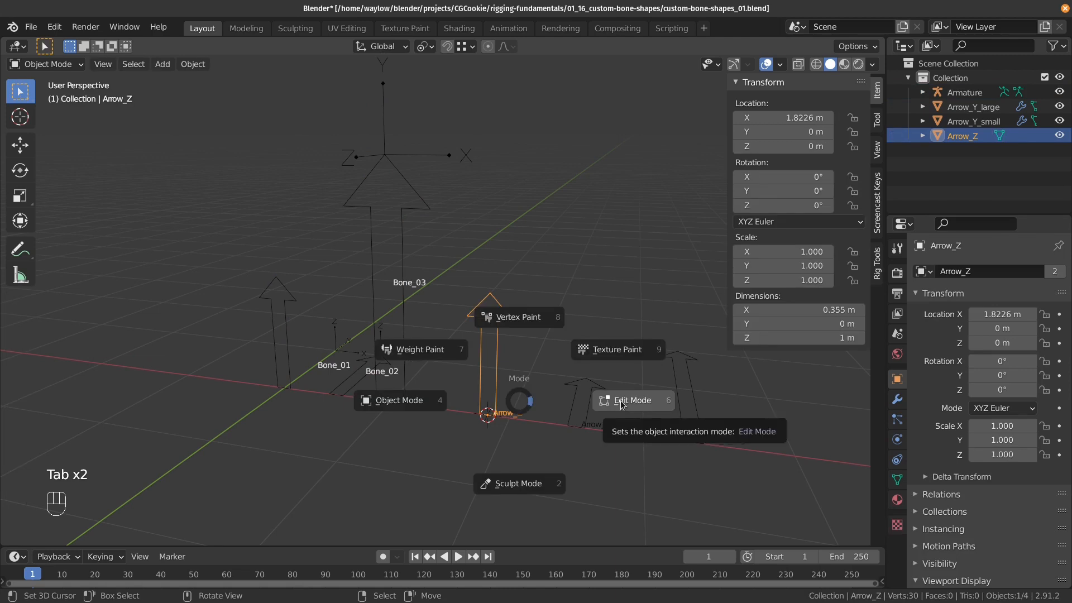
click(622, 403)
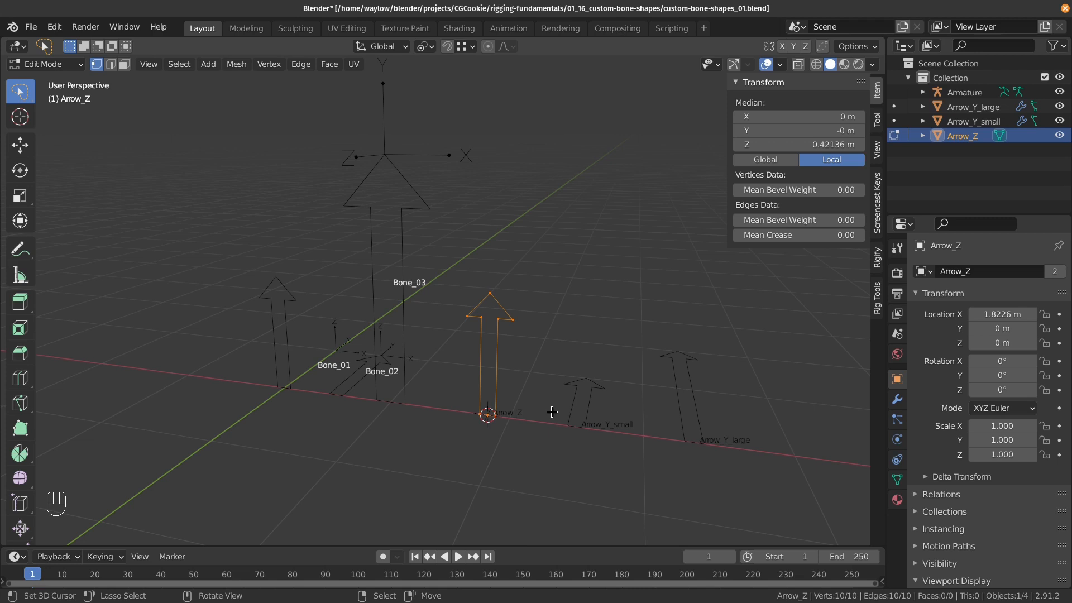
key(r)
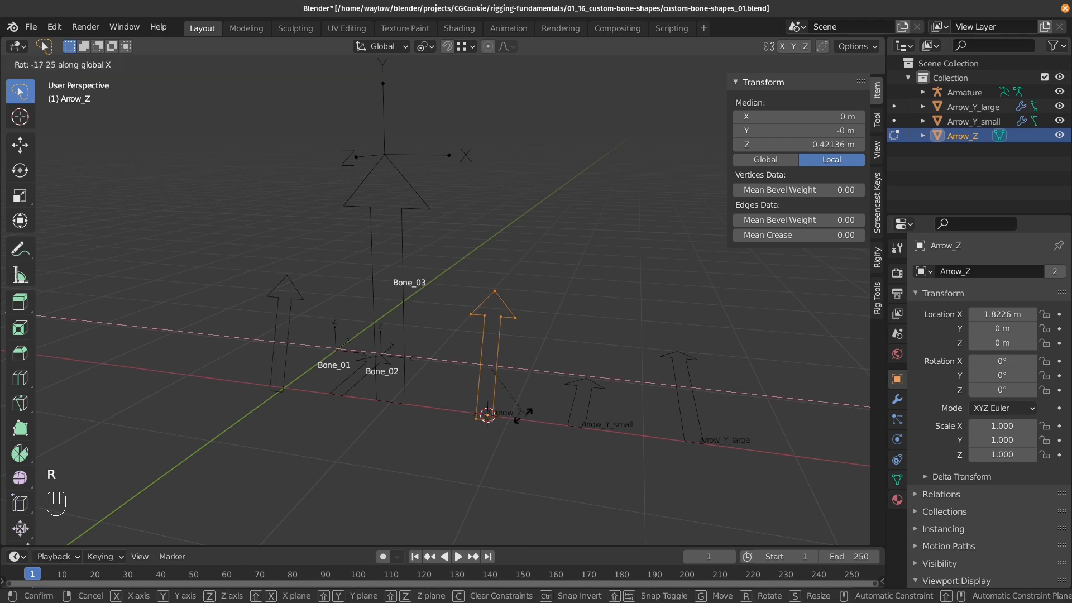
right_click(503, 416)
key(period)
click(596, 416)
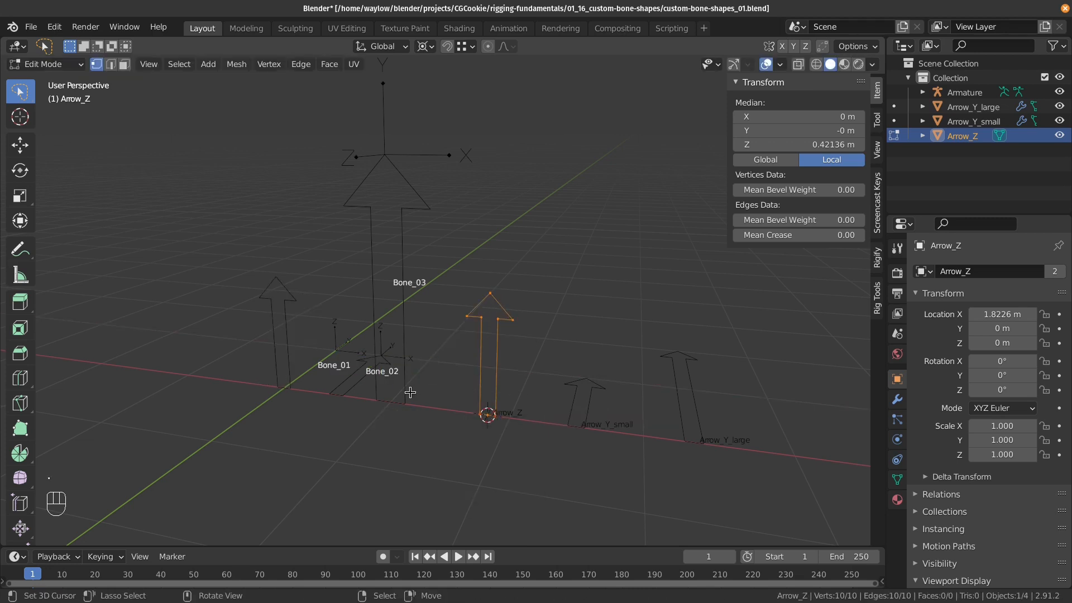
Step: Rotate the whole Arrow_Z mesh -90° about the global X axis around the 3D cursor
key(r)
key(x)
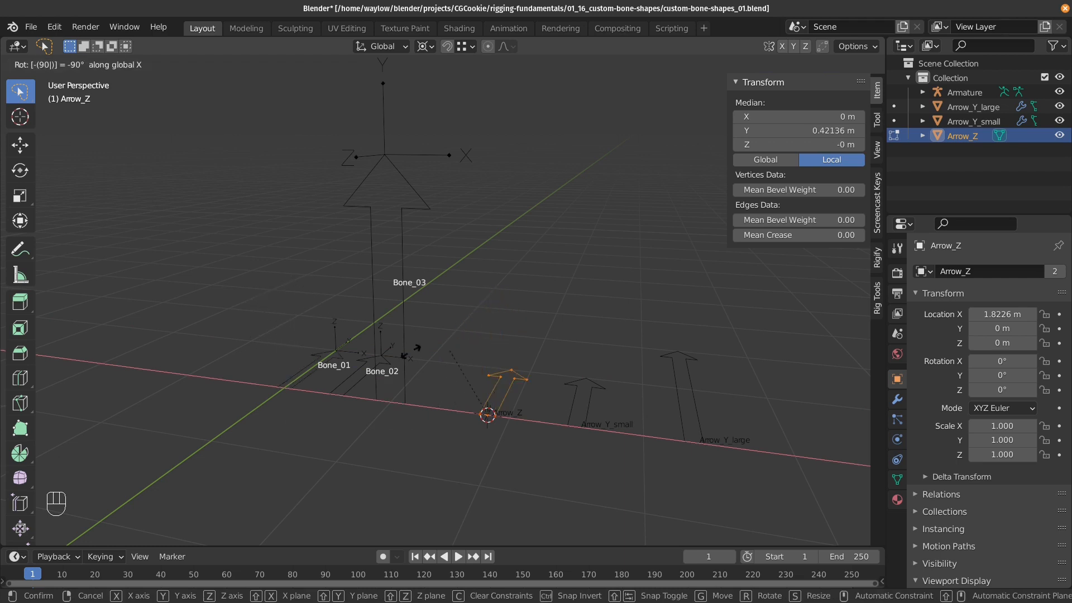
click(337, 377)
middle_drag(320, 376, 346, 367)
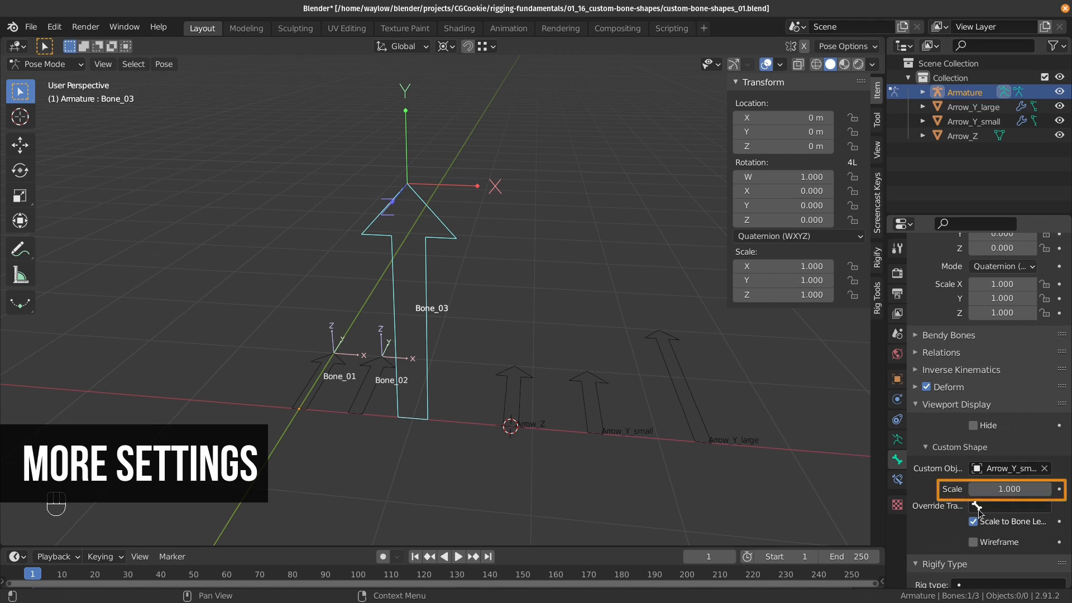
Step: Try out the custom shape scale of Bone_03 and turn off Scale to Bone Length
mouse_move(1018, 491)
mouse_down()
mouse_move(1036, 491)
mouse_move(992, 491)
mouse_move(1047, 490)
mouse_move(986, 491)
mouse_move(1049, 490)
mouse_up()
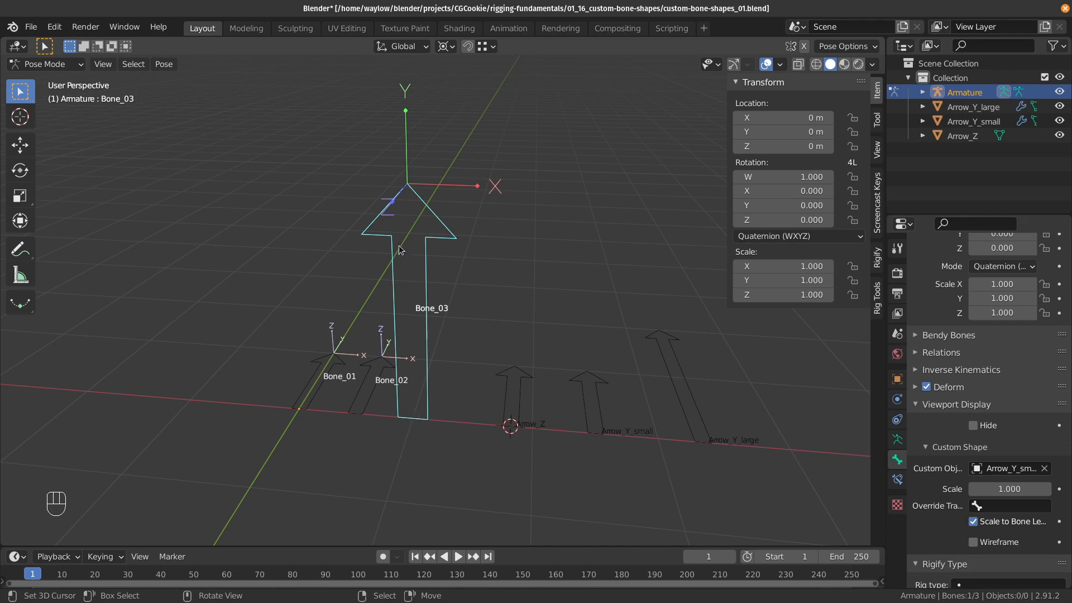
click(972, 522)
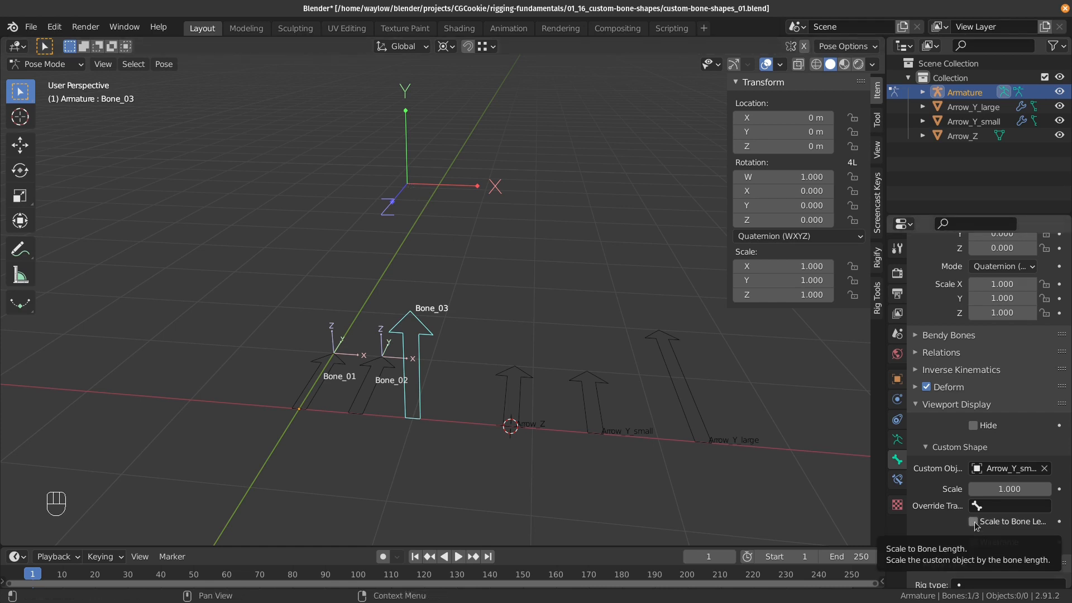
drag(990, 486, 1044, 485)
key(Escape)
Step: Assign Arrow_Y_large as Bone_03's custom shape and turn Scale to Bone Length back on
click(1012, 469)
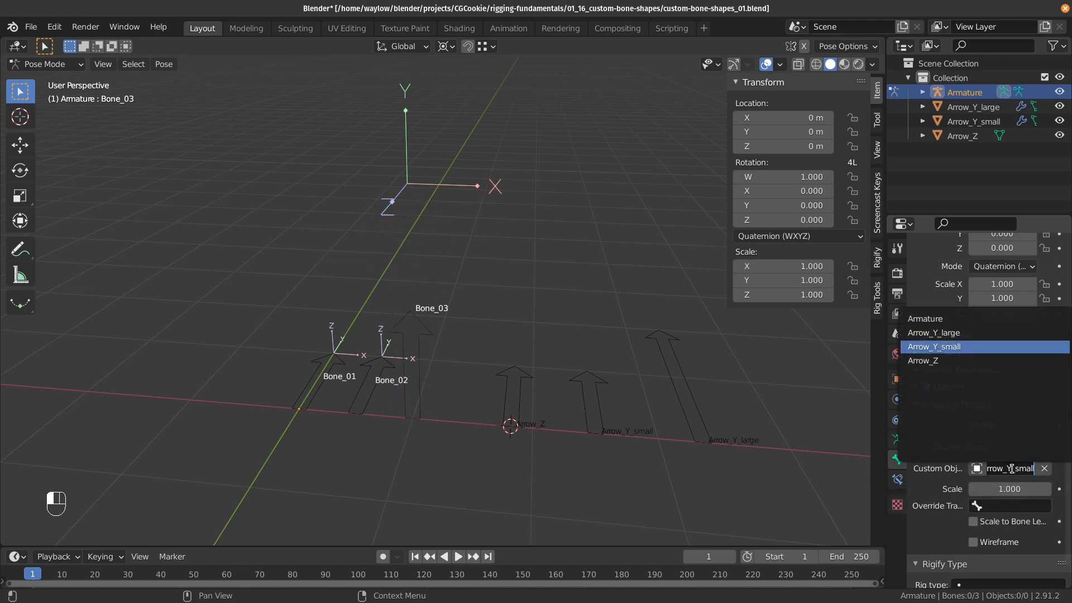
click(955, 332)
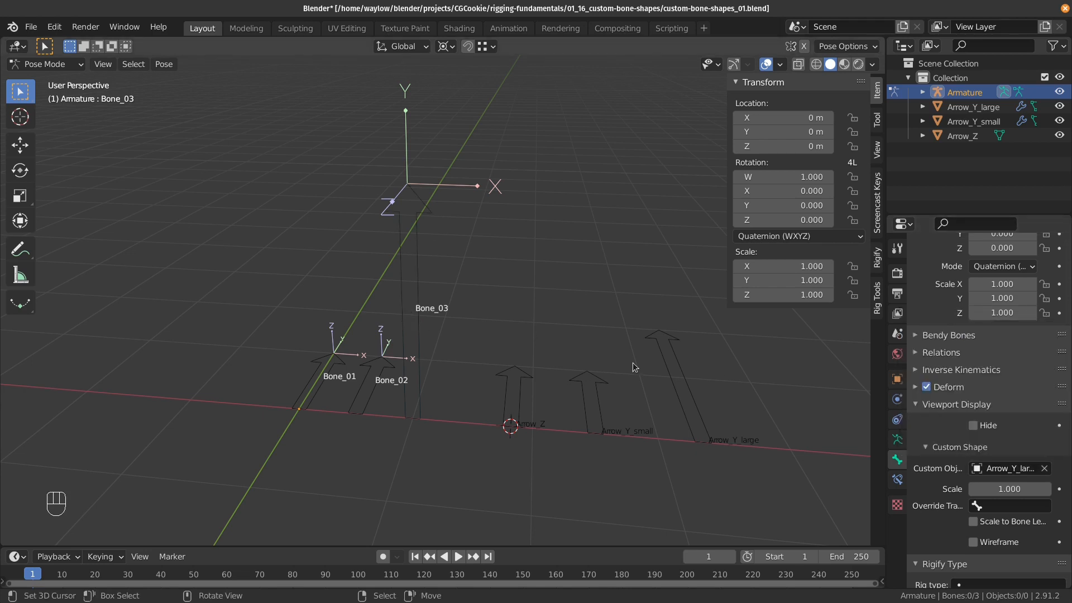
click(1011, 490)
key(Return)
click(973, 523)
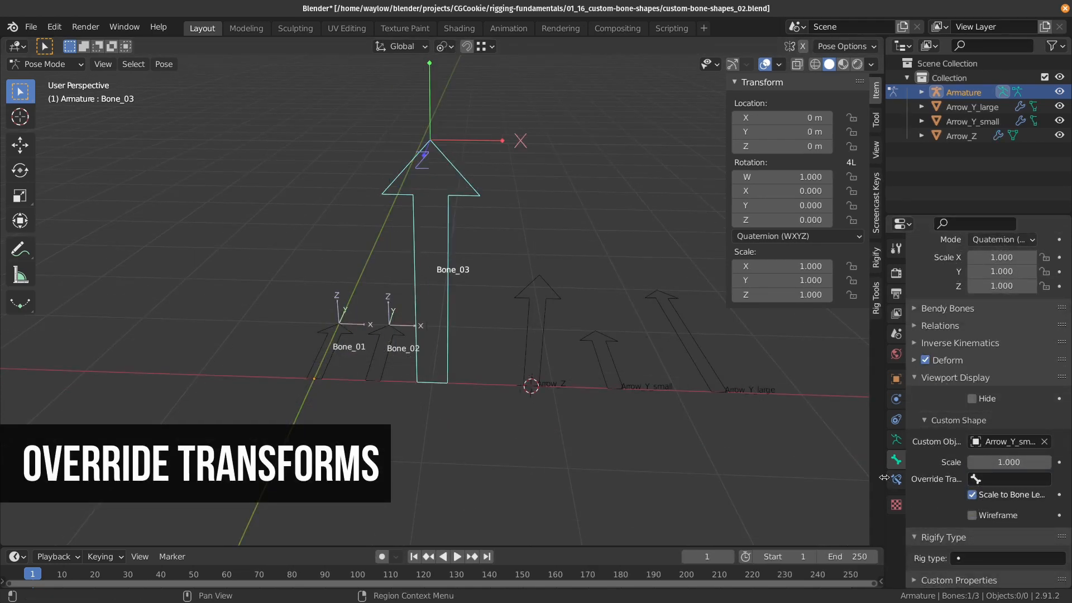
Step: Widen the properties area and set the Override Transform of Bone_03's custom shape to Bone_01
drag(884, 477, 806, 479)
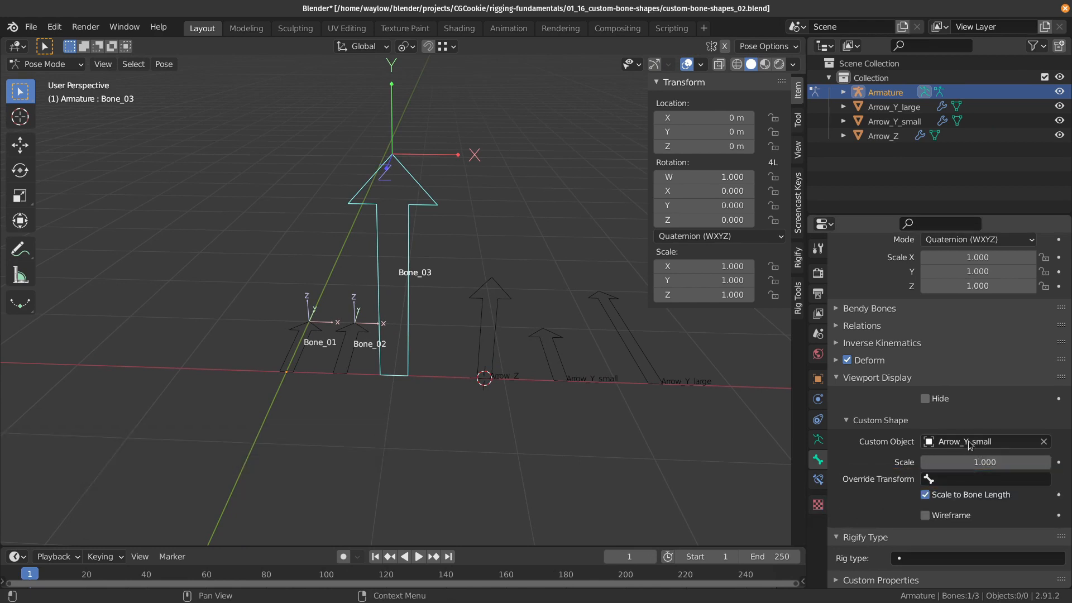
click(967, 479)
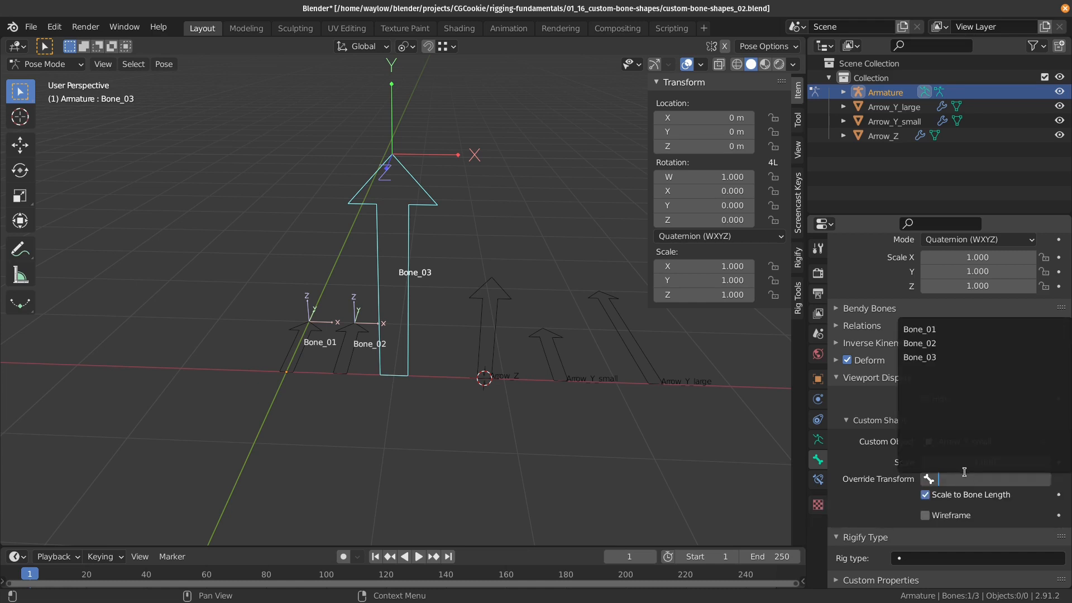
click(950, 329)
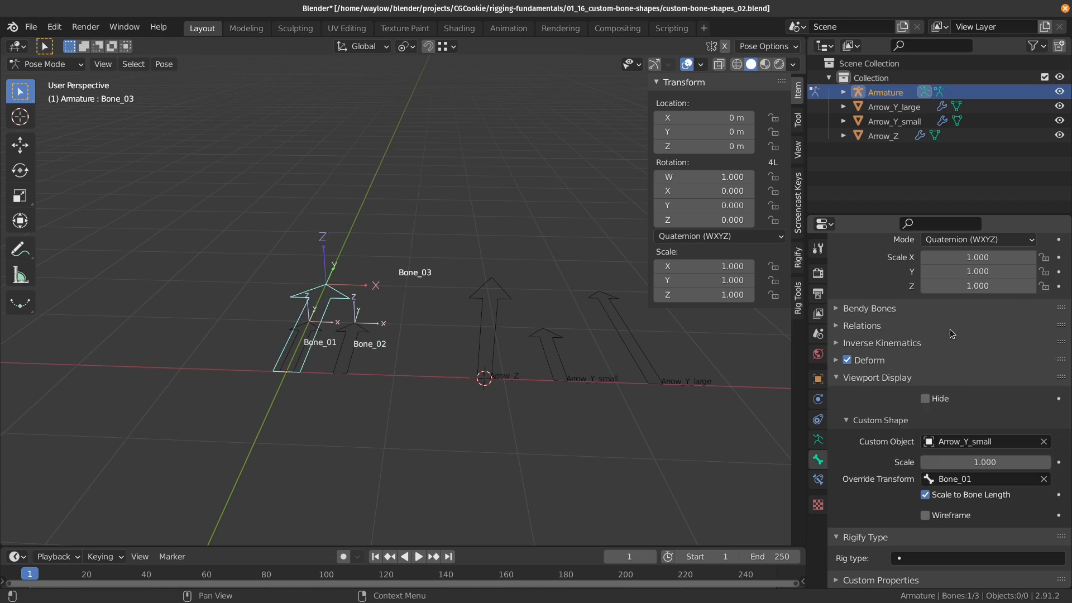
Step: Move Bone_01 about 1.5 m in the negative X direction to see Bone_03's shape follow it
click(297, 363)
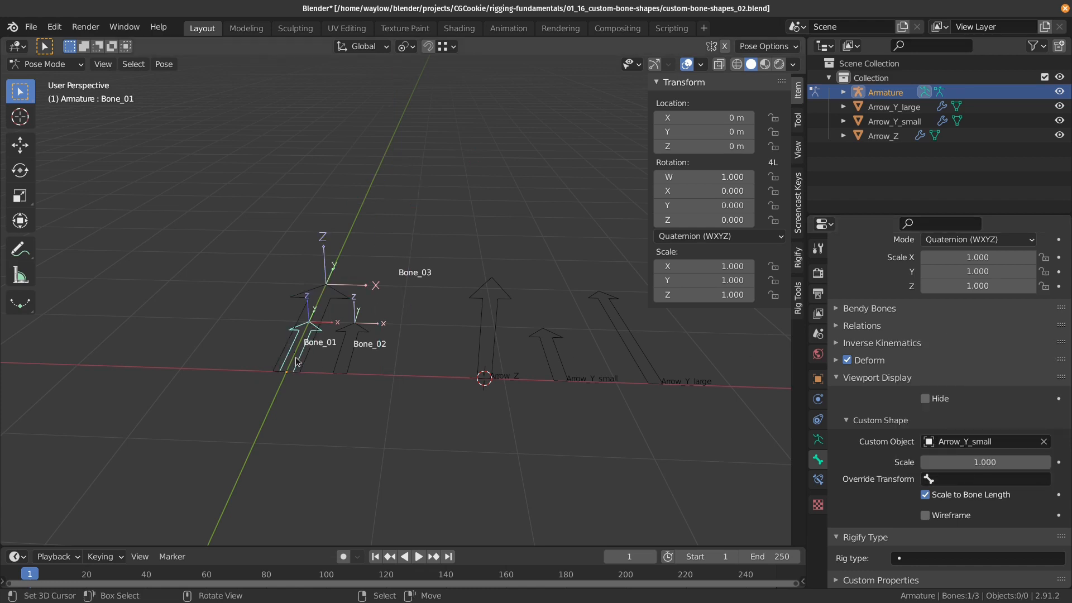
key(g)
click(136, 355)
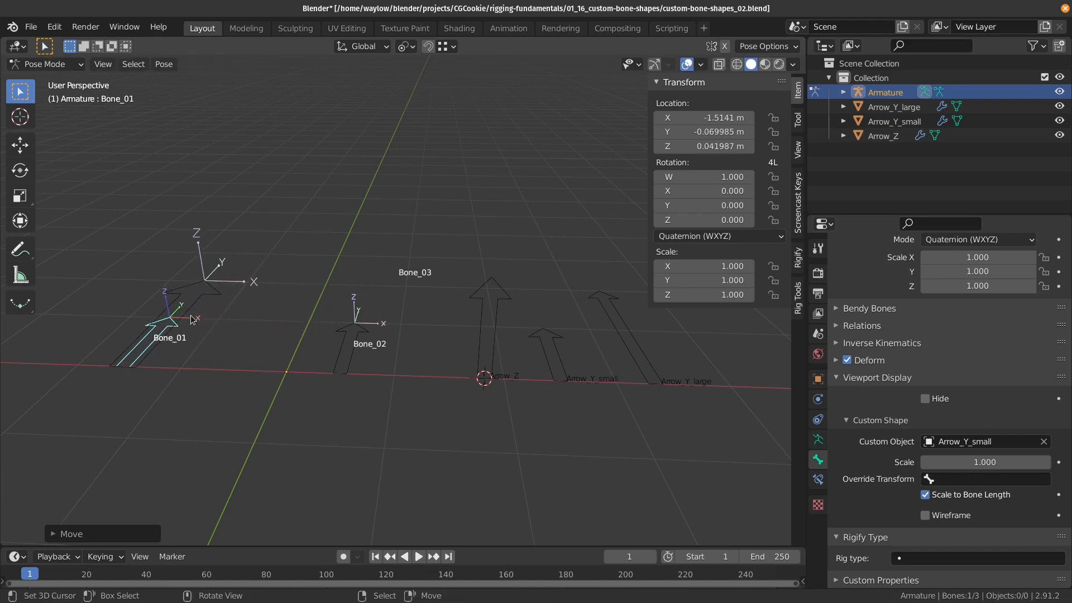
key(ctrl+z)
key(ctrl+z)
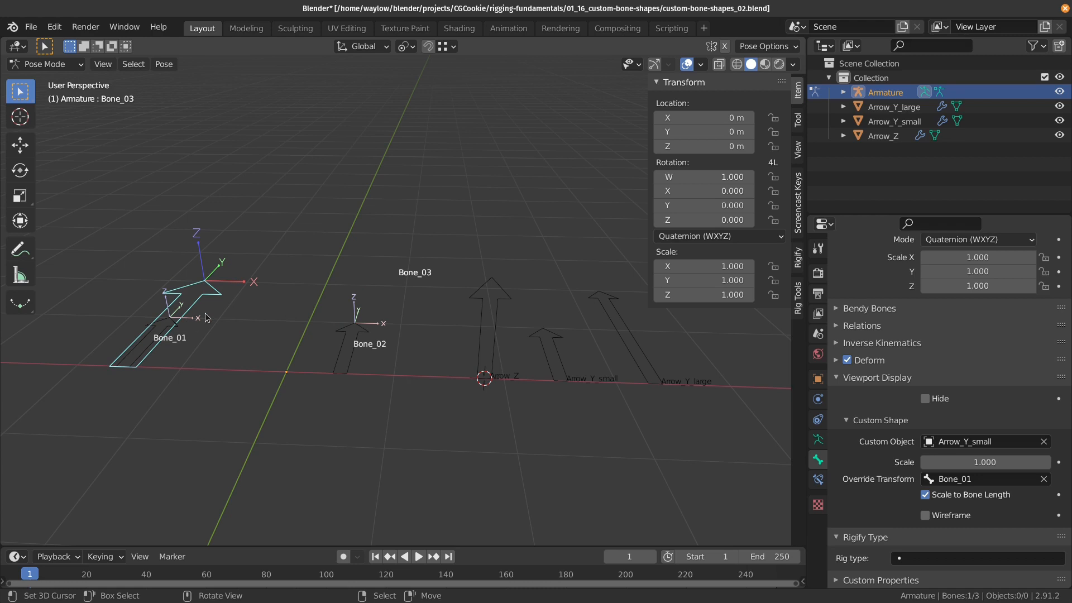
Step: Move Bone_01 slightly back towards the armature's origin and select Bone_03 through its overridden shape
click(175, 324)
key(r)
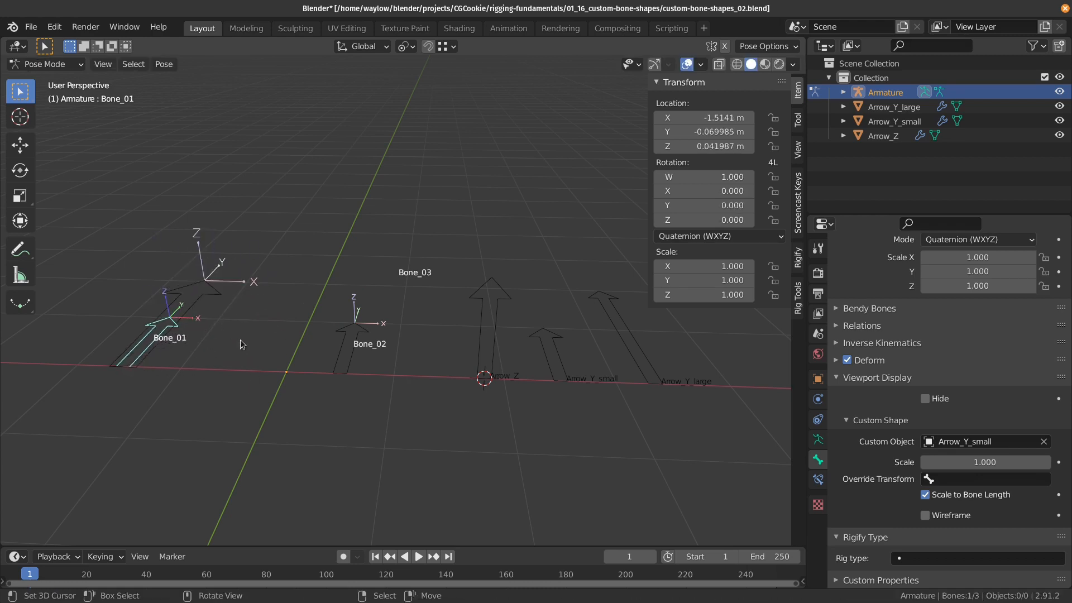
right_click(207, 335)
key(g)
click(181, 331)
right_click(226, 301)
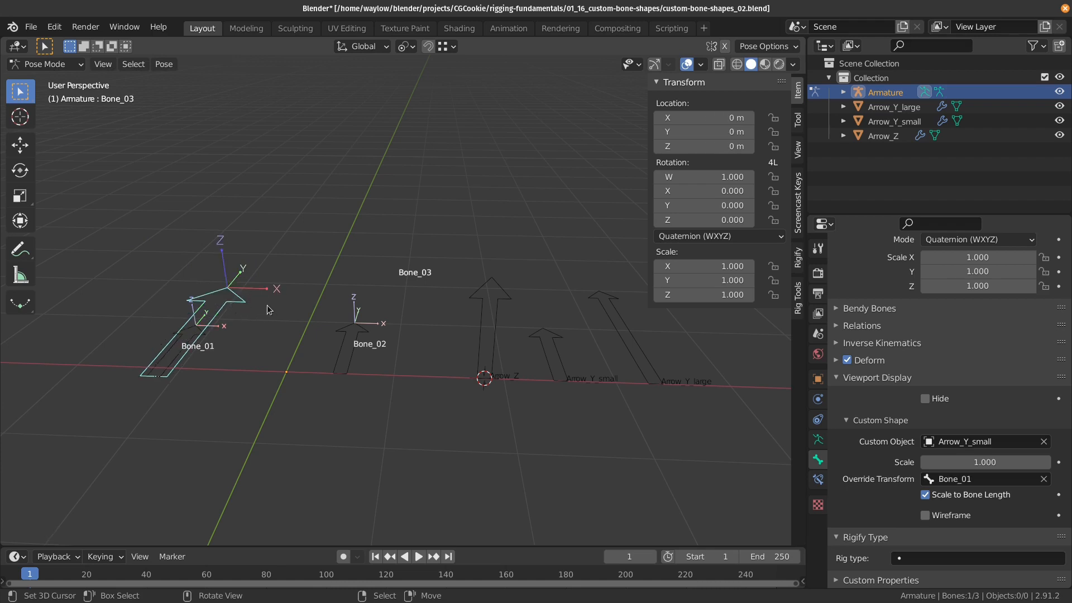
Step: Enable the rotate gizmo and rotate Bone_03 with it around the bone's actual pivot
key(ctrl+grave)
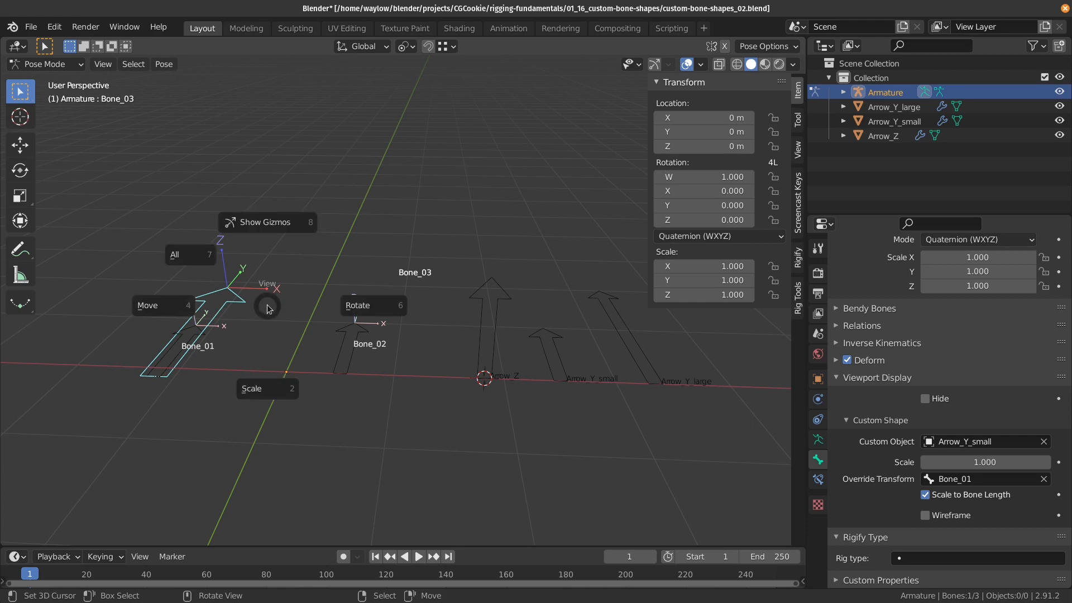
click(371, 310)
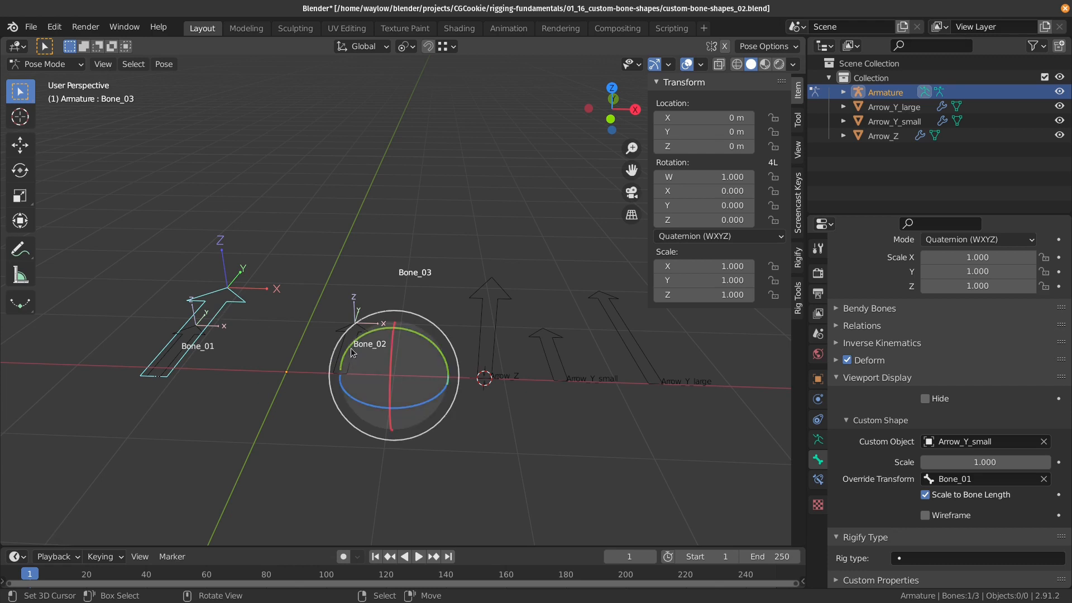
mouse_move(410, 377)
mouse_down()
mouse_move(397, 394)
mouse_move(403, 388)
mouse_up()
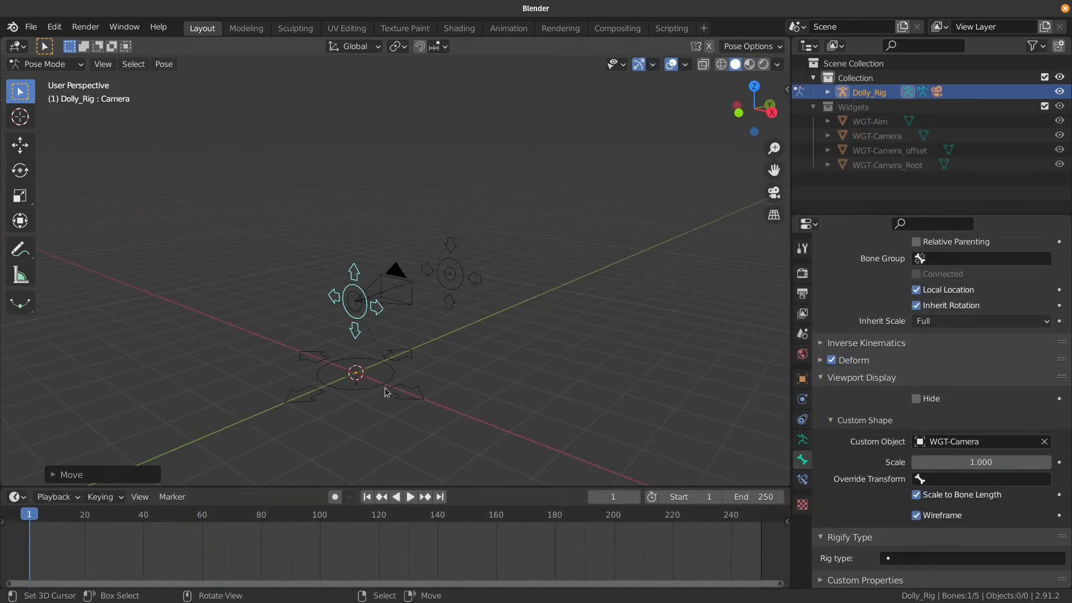
Step: Move the Camera bone of the Dolly_Rig to see how the Aim widget turns to face it
key(g)
key(Escape)
key(g)
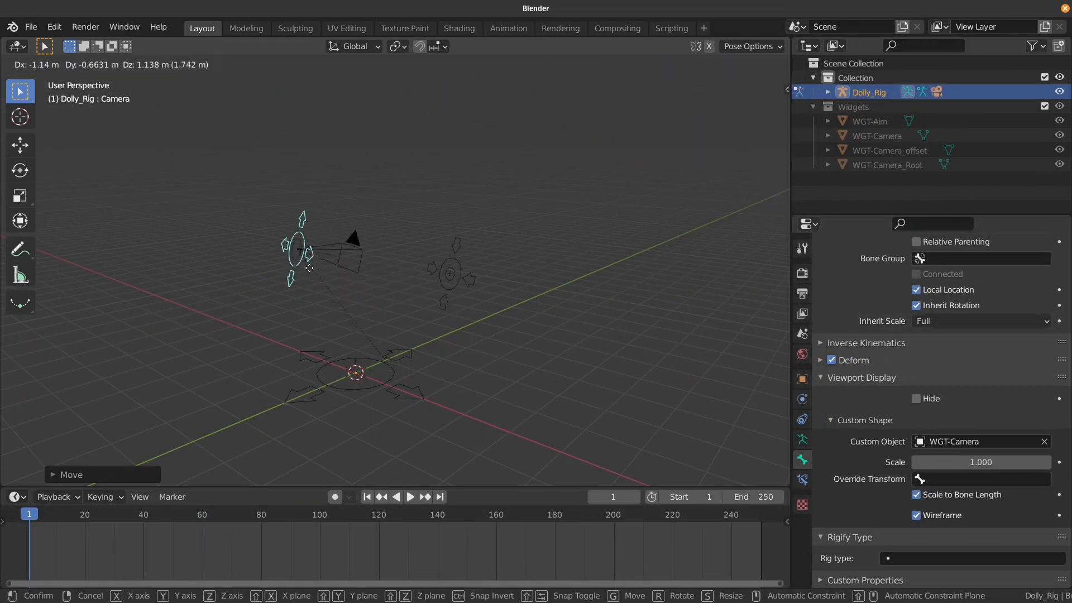
click(408, 228)
Step: Move the Aim bone of the Dolly_Rig around the camera while checking its widget orientation from different angles
middle_drag(341, 204, 265, 203)
click(567, 310)
middle_drag(567, 310, 391, 290)
key(g)
click(437, 231)
middle_drag(449, 238, 541, 218)
key(g)
click(276, 251)
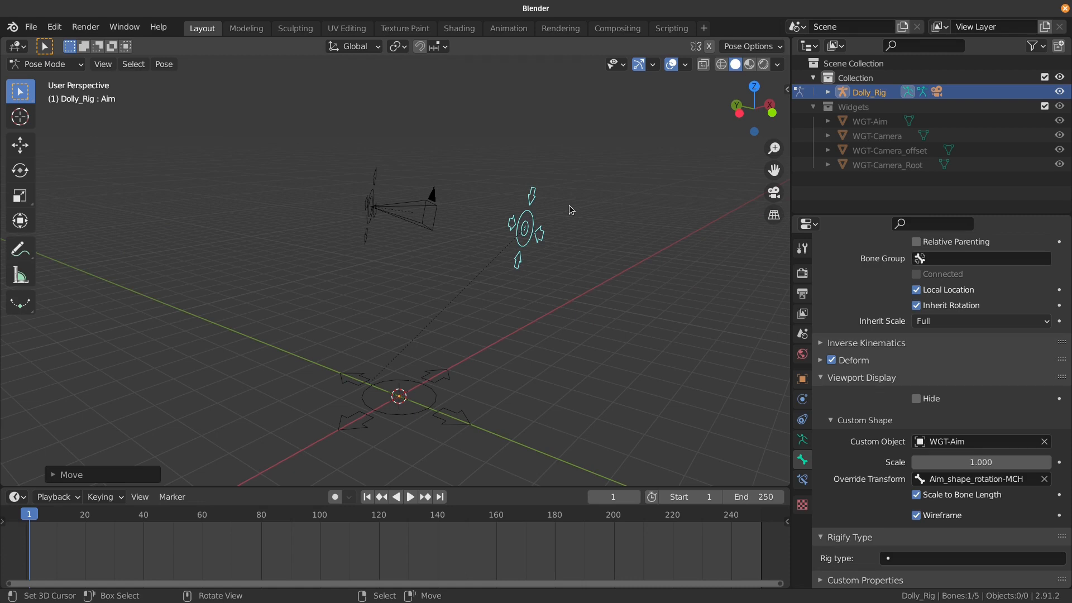
Step: Show the Dolly_Rig's second bone layer and inspect the Aim_shape_rotation-MCH bone's constraint and bone properties
click(802, 439)
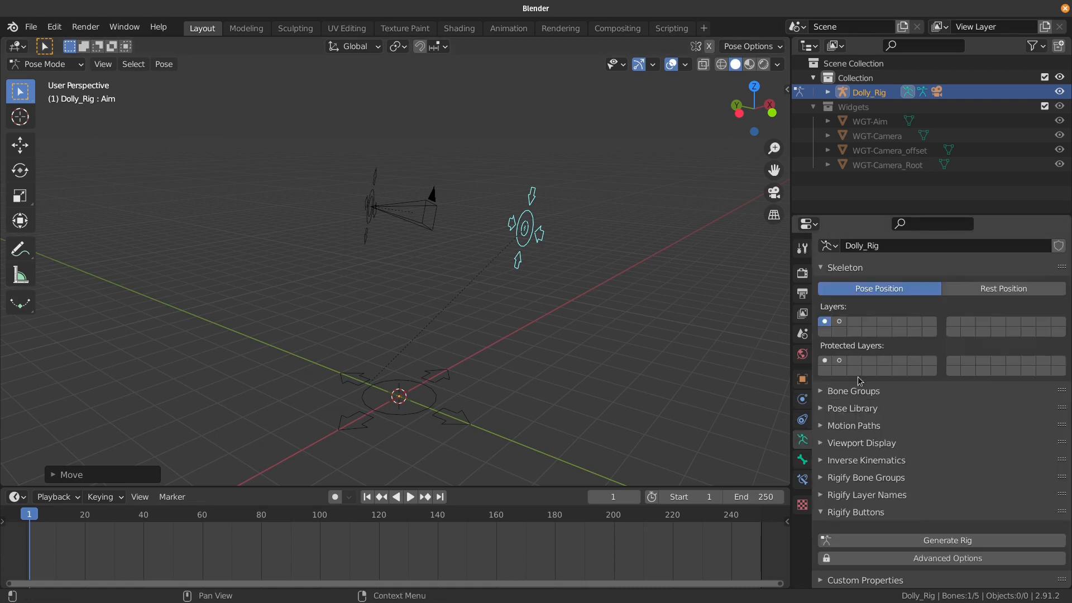
shift+click(840, 322)
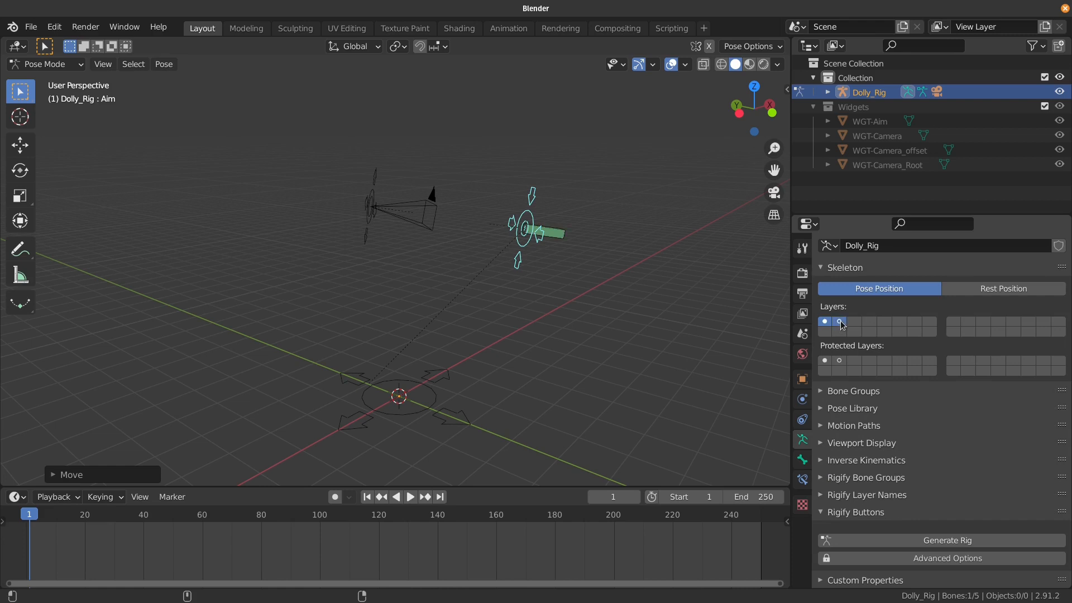
click(556, 239)
click(802, 479)
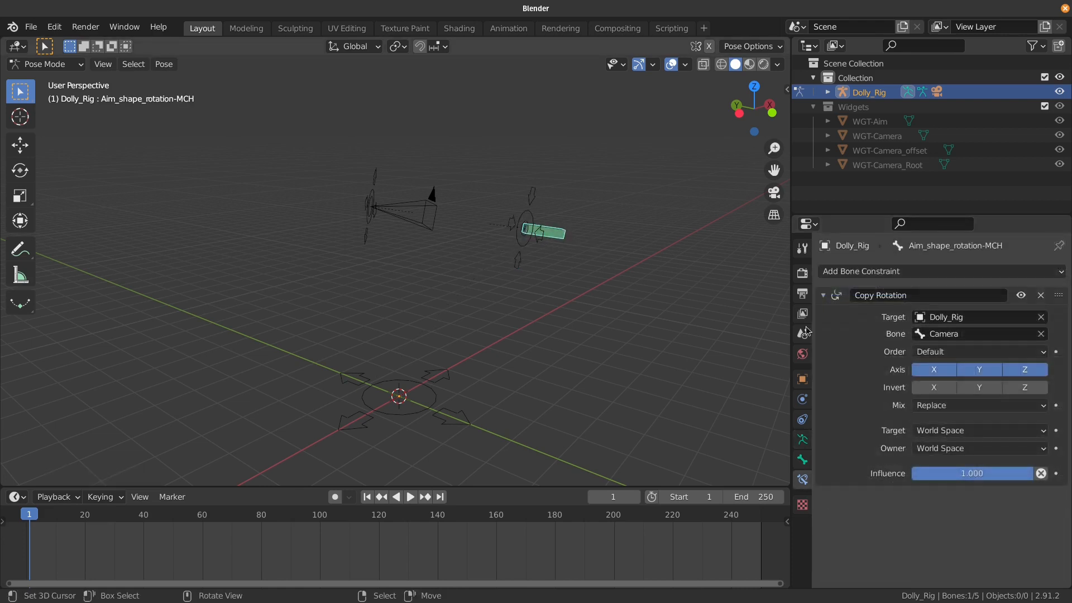
click(802, 459)
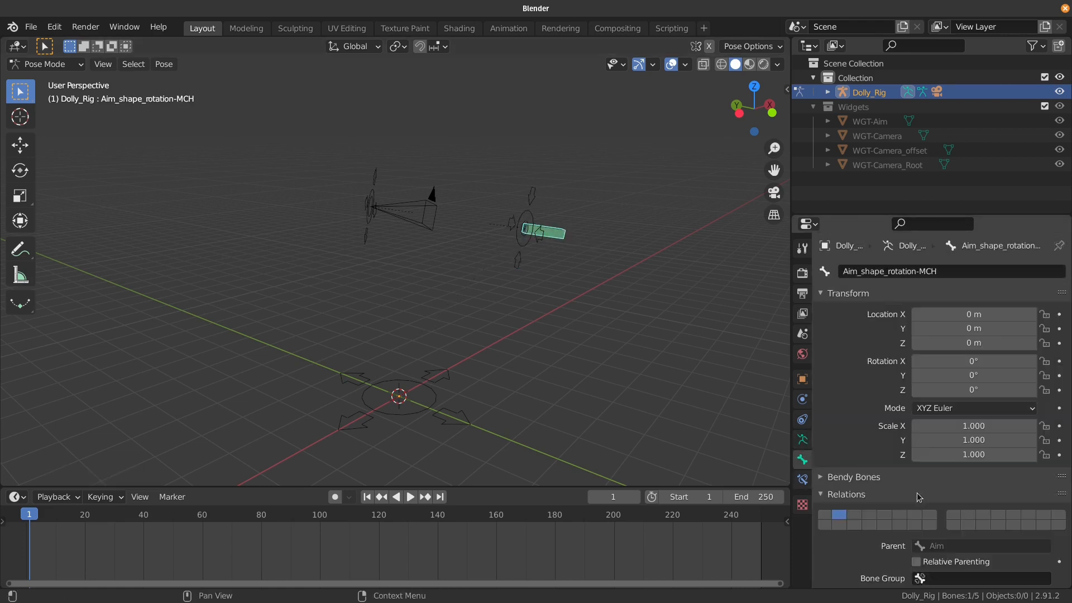
scroll(916, 497, down, 5)
Step: Move the Aim bone slightly, and select Aim_shape_rotation-MCH to examine its Copy Rotation constraint
click(520, 258)
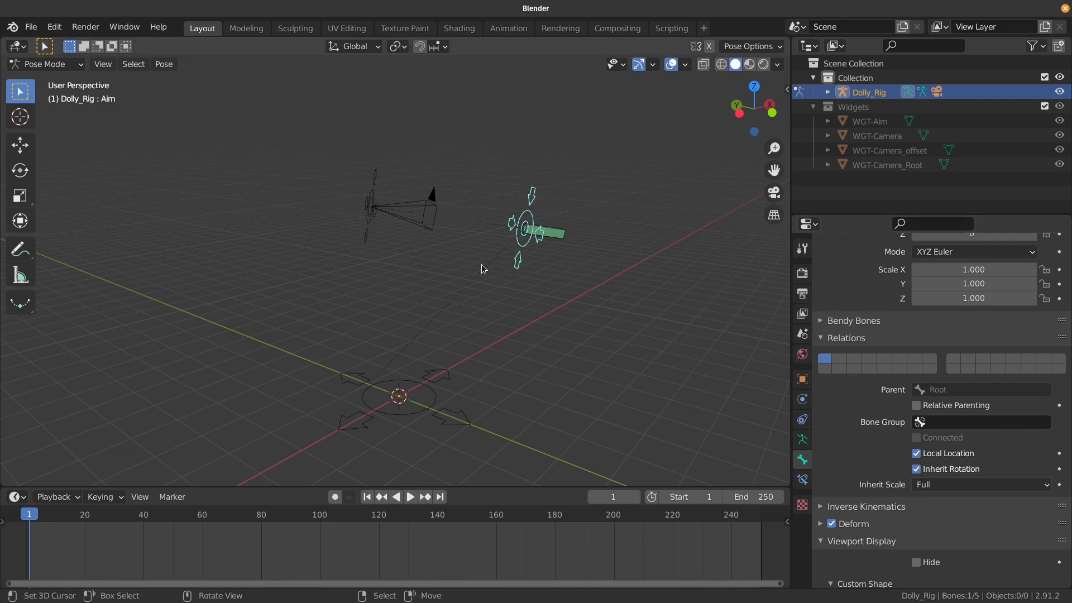
key(g)
click(553, 262)
click(576, 246)
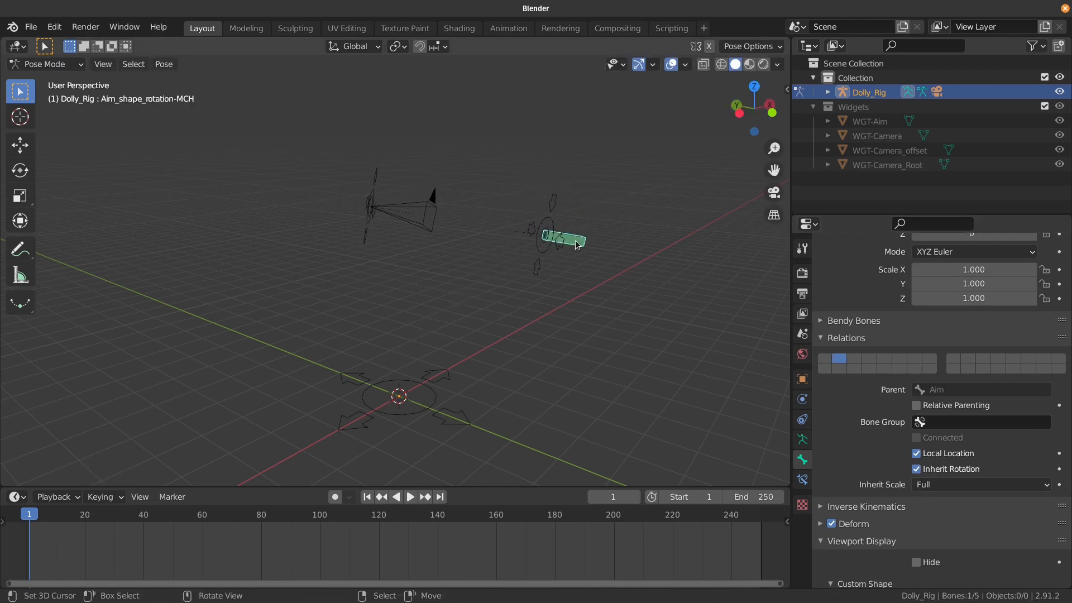
click(802, 481)
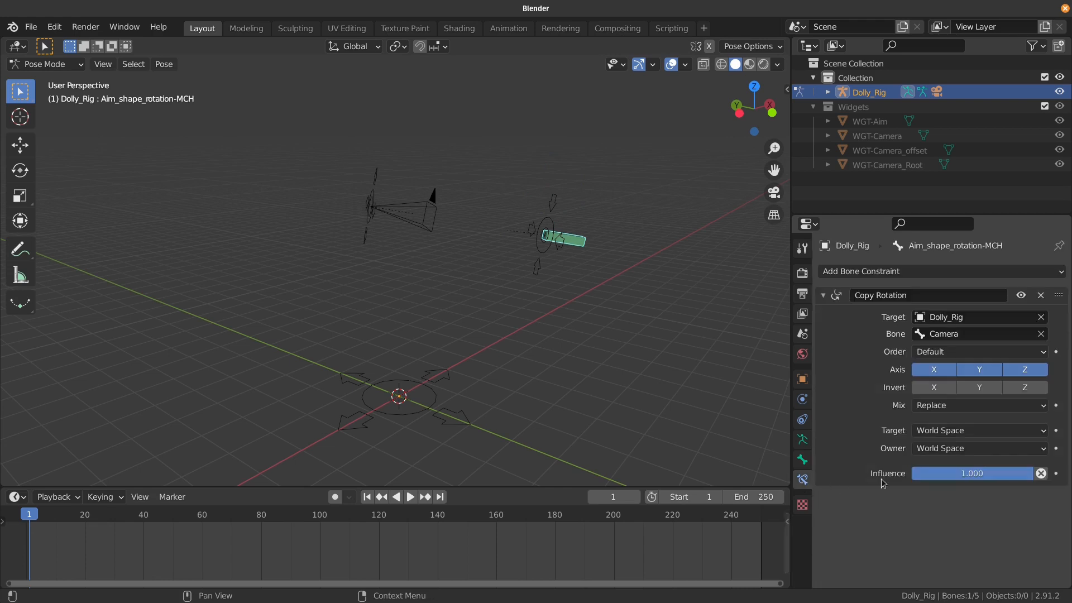
Step: Move the Camera bone and the Aim bone to check how Aim_shape_rotation-MCH copies the camera's rotation
click(372, 235)
key(g)
click(545, 289)
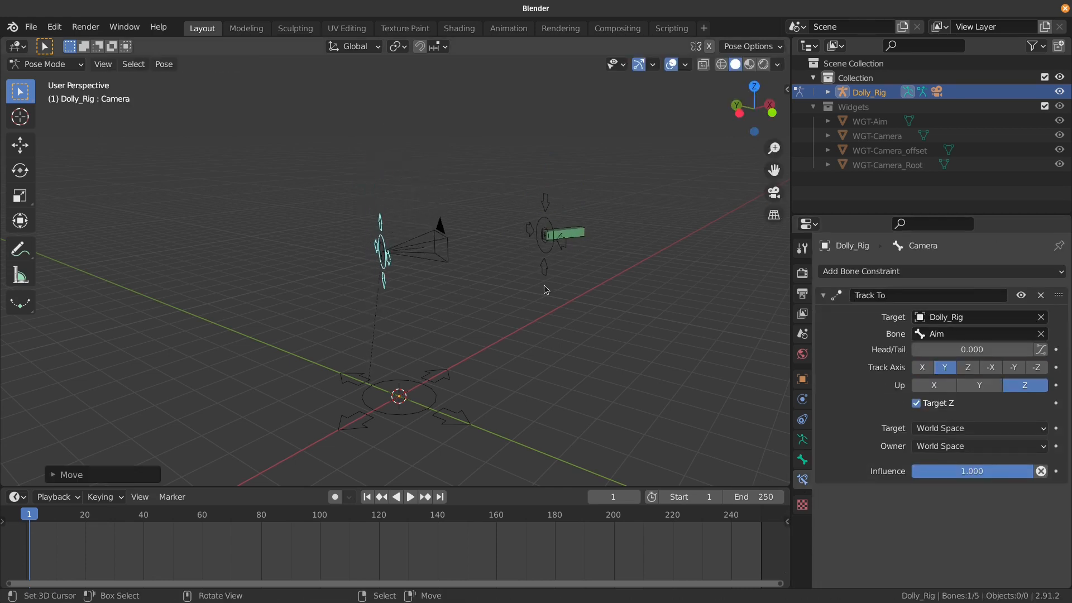
click(544, 266)
key(g)
click(569, 246)
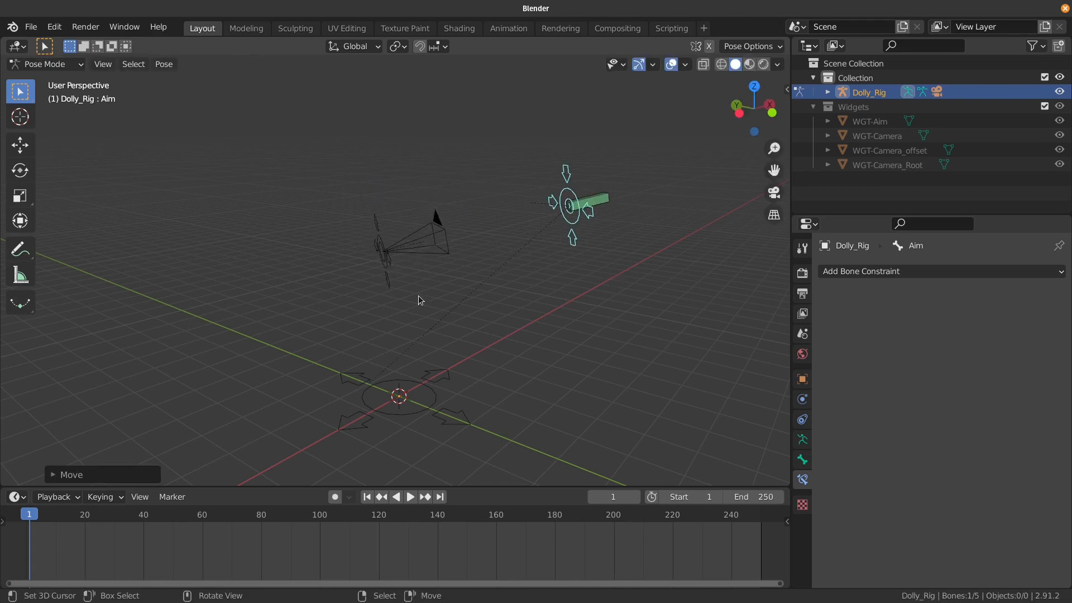
click(578, 222)
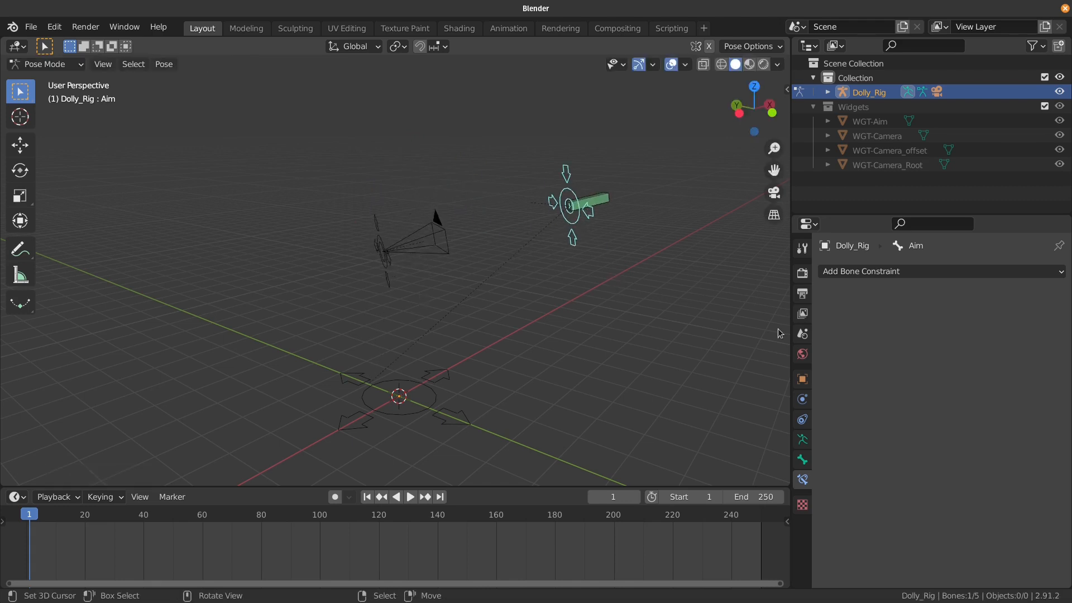
Step: Clear the Override Transform bone from the Aim bone's custom shape
click(802, 459)
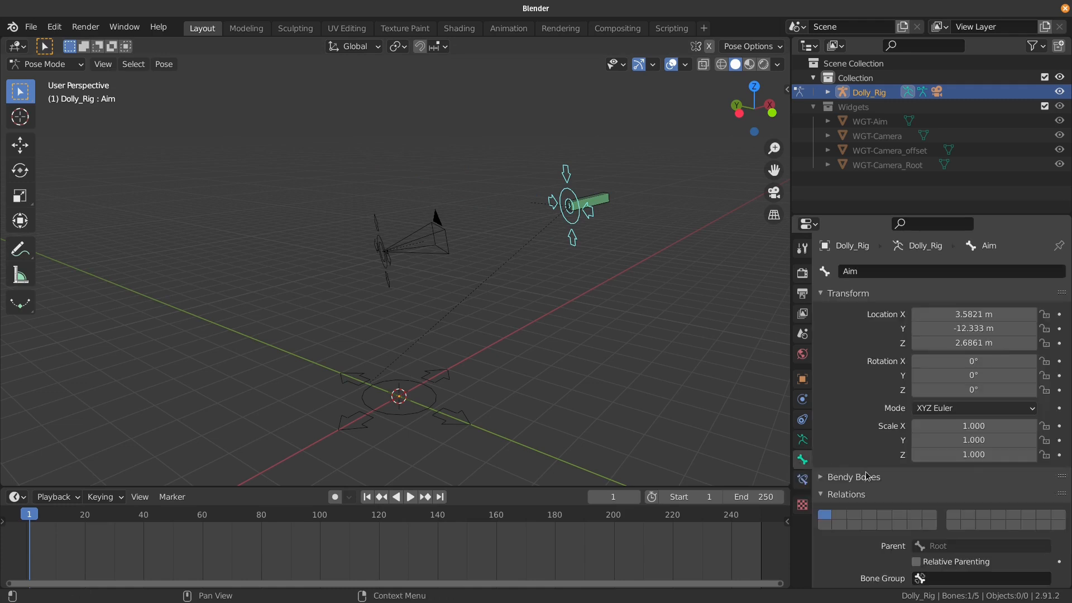
scroll(863, 471, down, 5)
scroll(885, 480, down, 8)
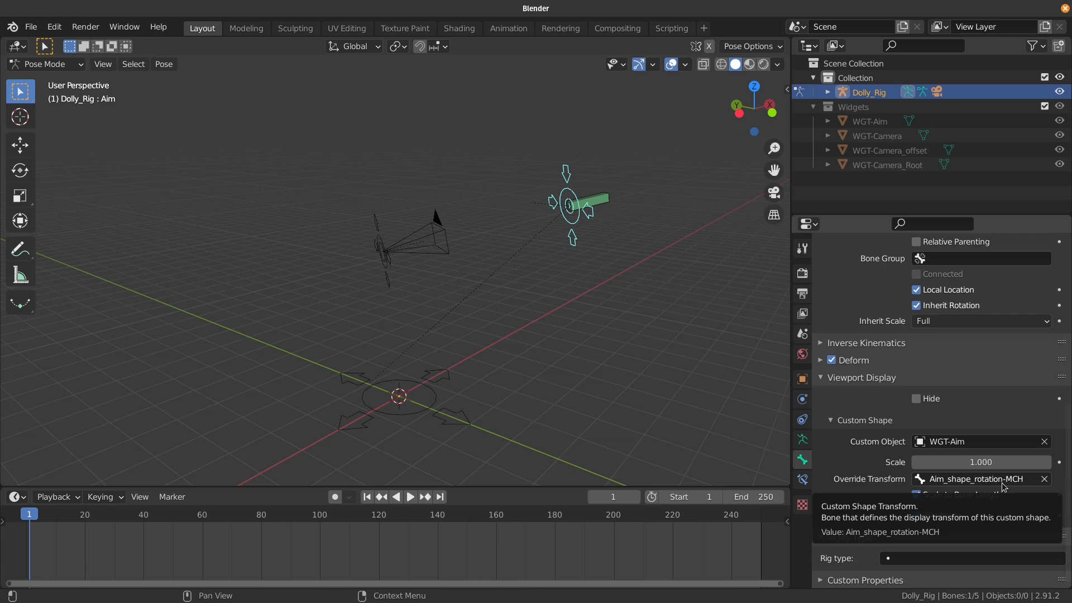
click(1044, 479)
Step: Move the Aim bone to several places around the camera, checking its widget's orientation without the override
middle_drag(668, 256, 701, 263)
key(g)
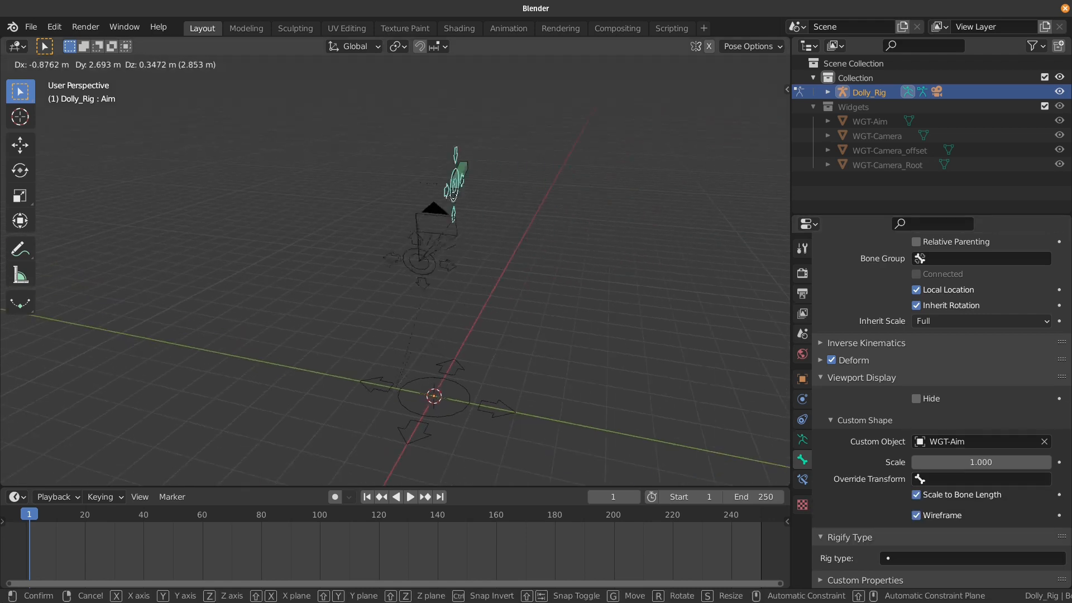
click(312, 255)
key(g)
click(621, 211)
middle_drag(621, 210, 601, 280)
scroll(600, 279, down, 2)
key(g)
click(329, 308)
middle_drag(330, 308, 399, 302)
key(g)
click(505, 228)
middle_drag(519, 268, 586, 283)
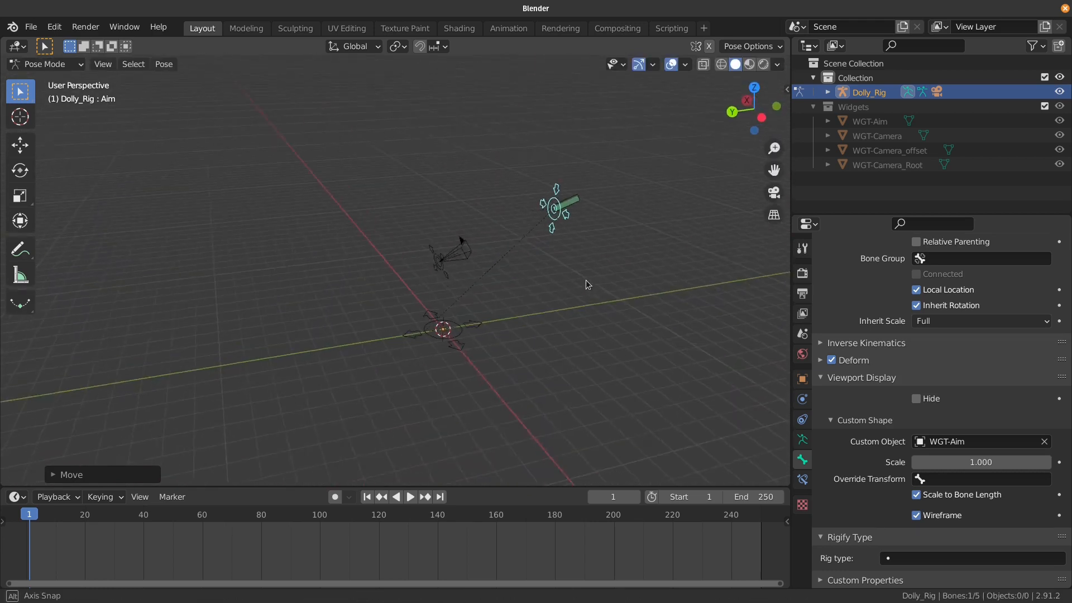
Step: Assign Aim_shape_rotation-MCH as the Aim bone's Override Transform again
click(973, 479)
click(938, 342)
middle_drag(591, 271, 363, 165)
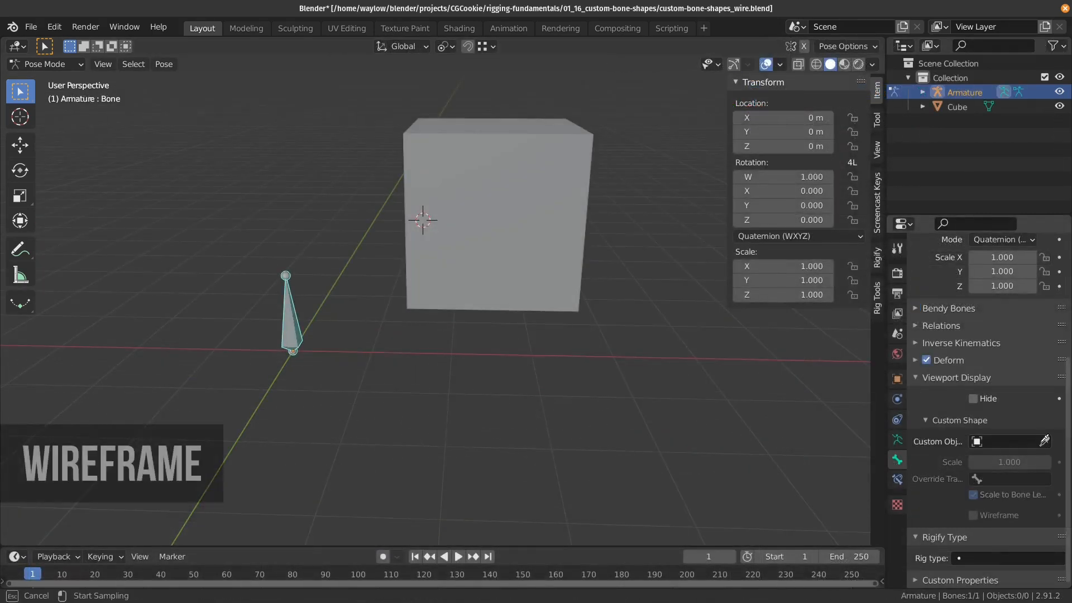
Step: Pick the Cube as the bone's custom shape object and enable its Wireframe display
click(485, 203)
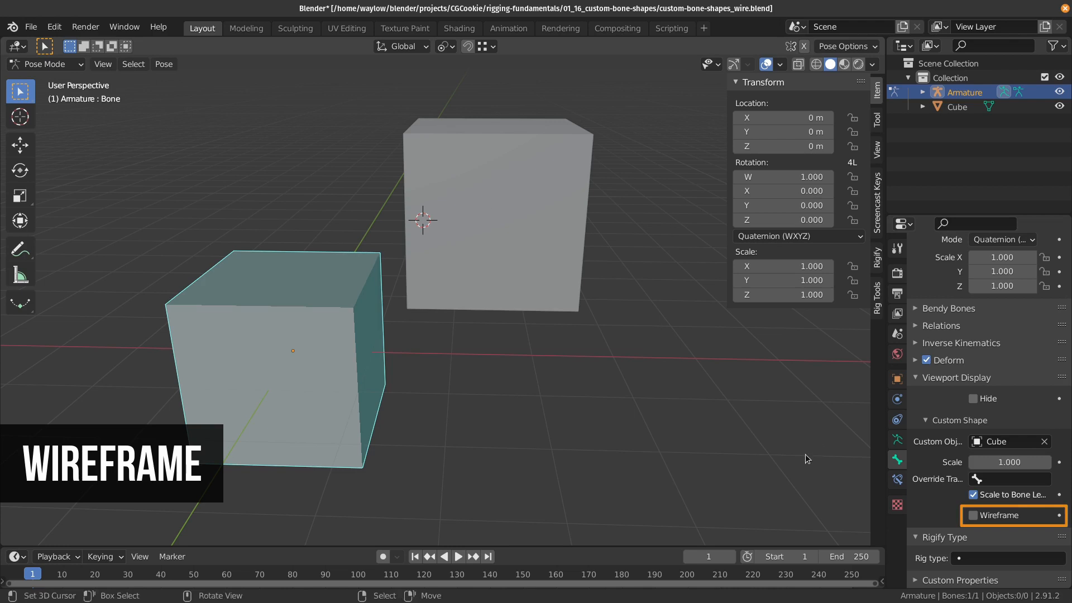
mouse_move(568, 293)
middle_down()
mouse_move(382, 333)
mouse_move(438, 380)
middle_up()
click(974, 515)
mouse_move(565, 384)
middle_down()
mouse_move(503, 375)
mouse_move(360, 300)
middle_up()
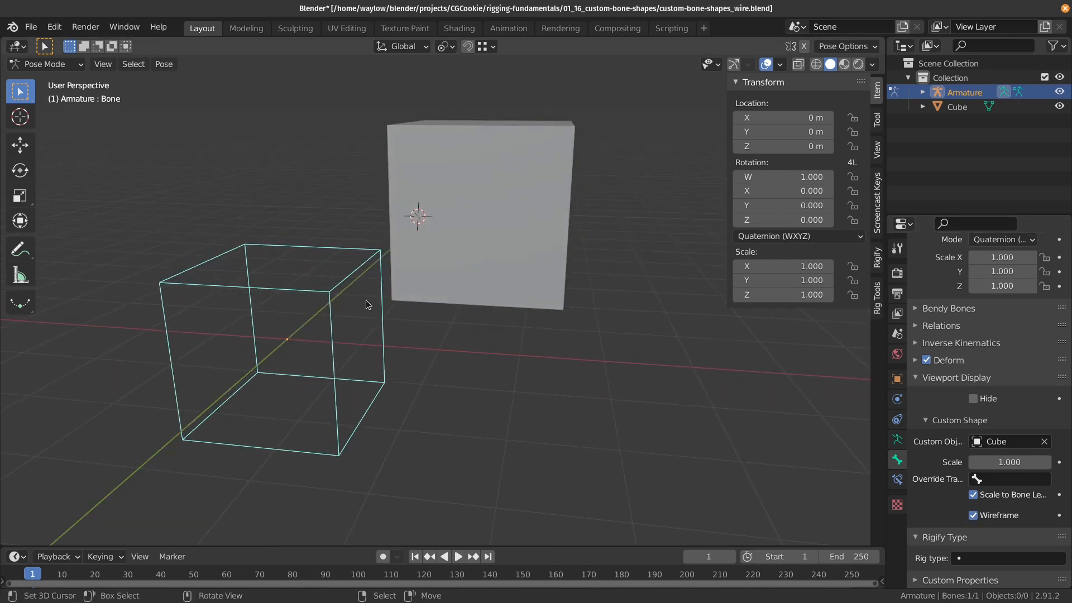
Step: Toggle the cube shape's Wireframe display off and on, and deselect and reselect the bone to compare its look
click(974, 515)
click(974, 515)
click(454, 205)
middle_drag(454, 206, 450, 128)
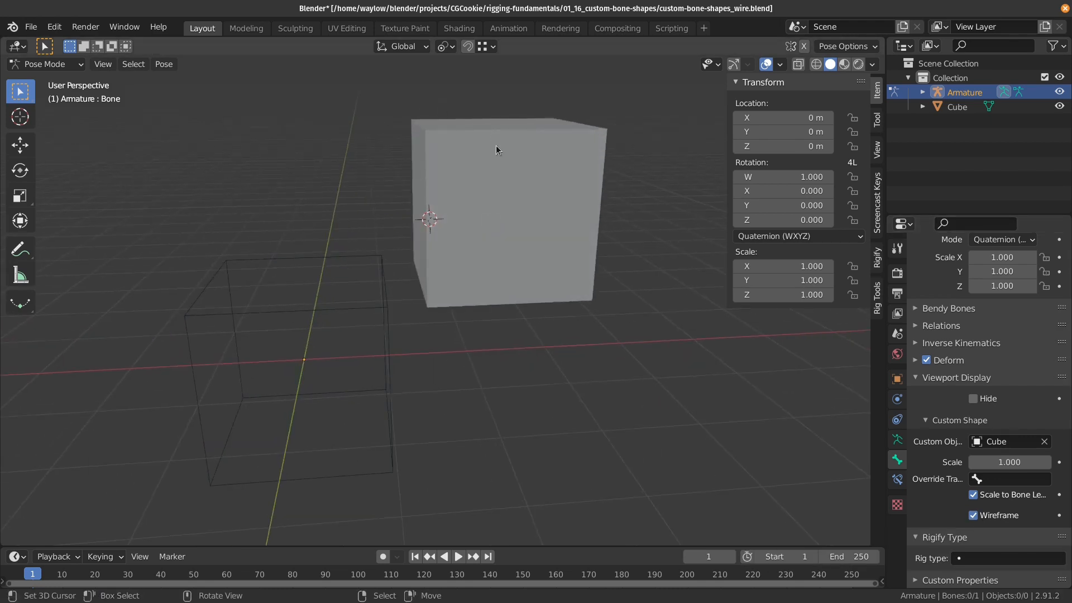
middle_drag(447, 316, 402, 332)
click(382, 304)
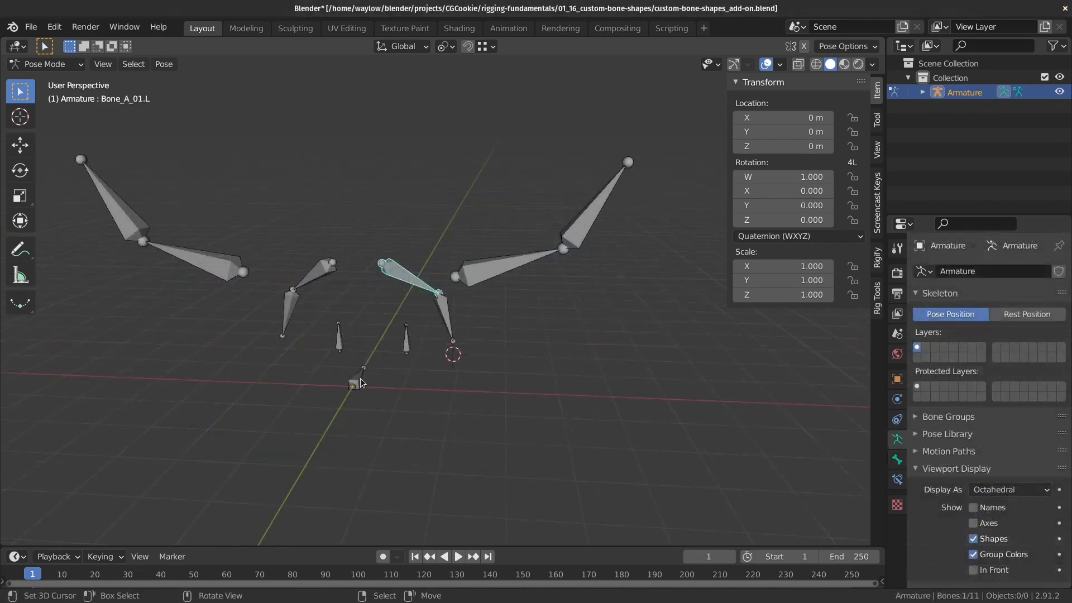
Step: Create a Root shape for the armature's Root bone with the Bone Widget add-on
click(358, 377)
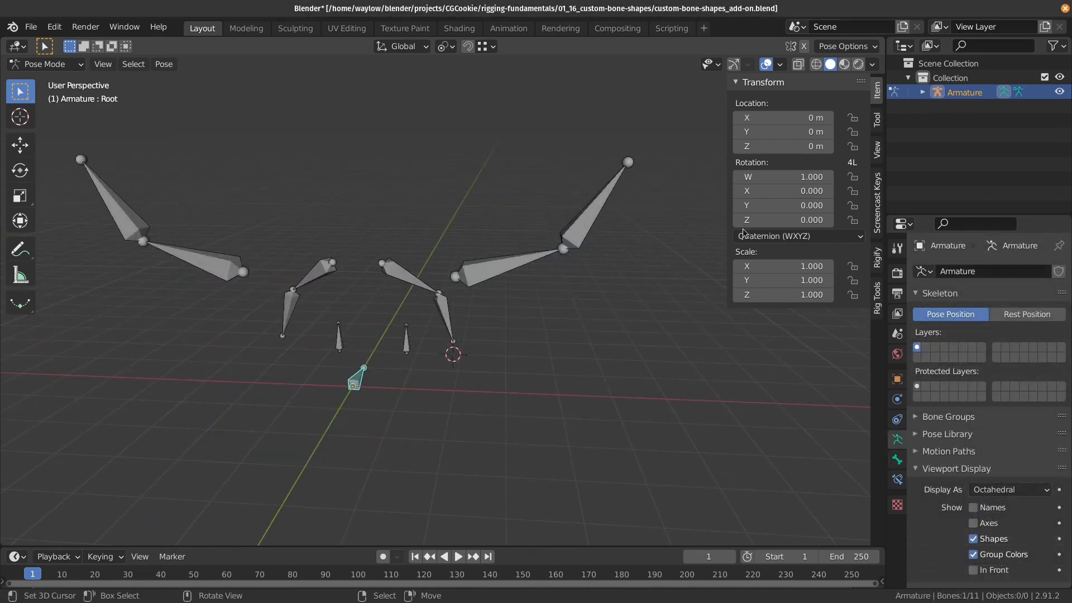
click(877, 296)
click(777, 105)
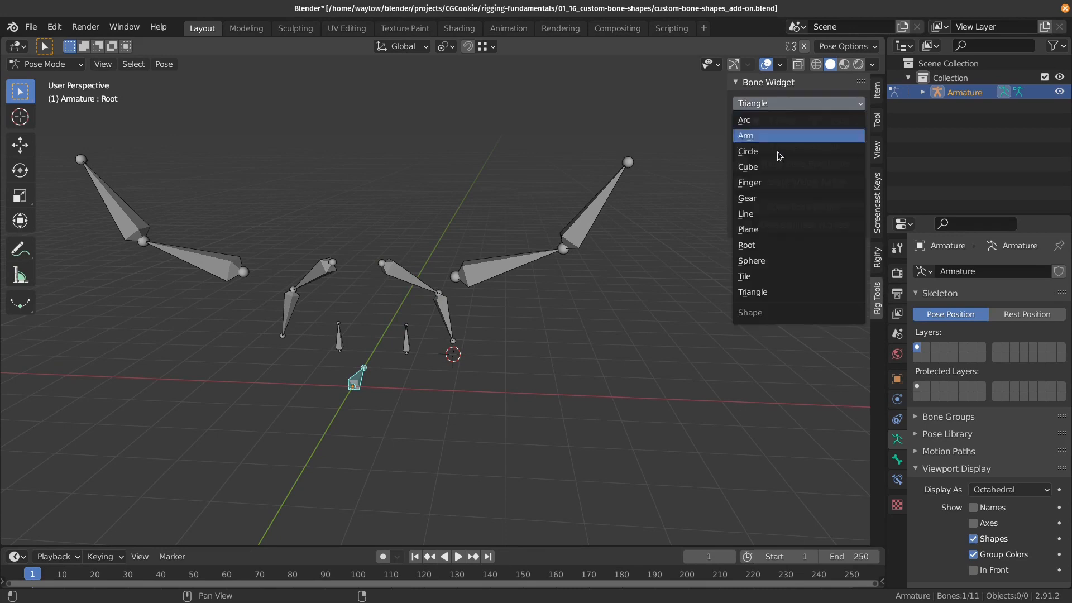
click(799, 245)
click(782, 121)
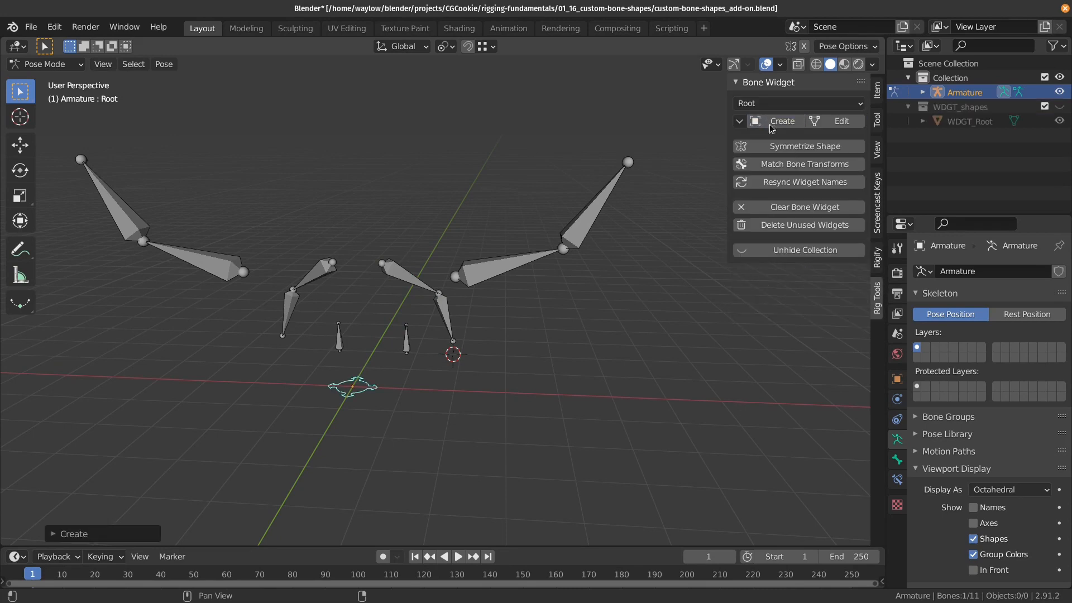
Step: Set the Root widget's Global Size to 3.32
click(54, 533)
click(166, 469)
text(5)
key(Return)
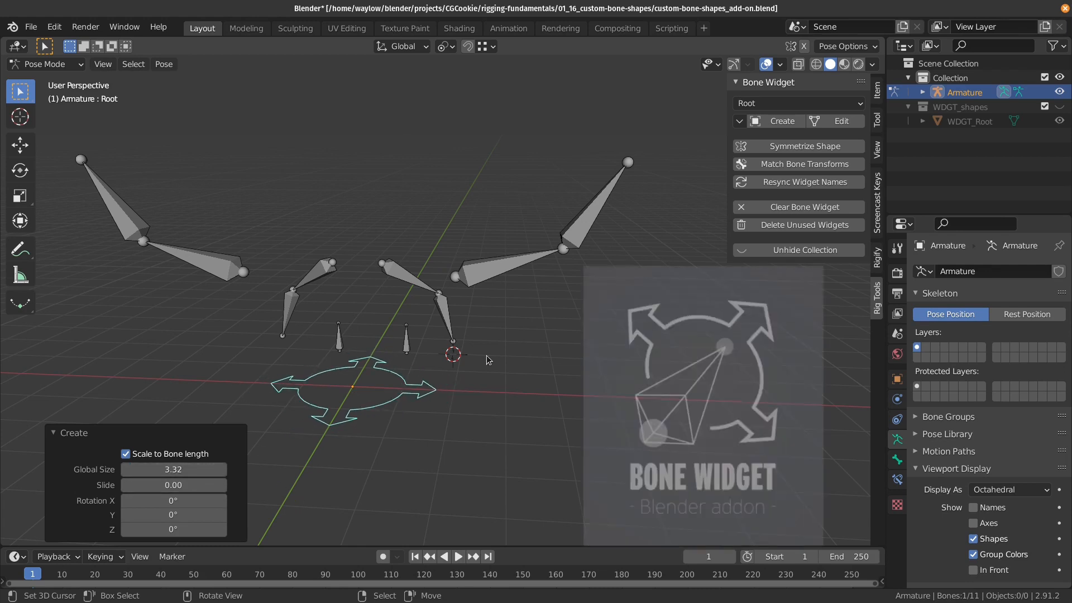
Step: Create Arc widgets for Bone.L and Bone.R together and reduce their Global Size
click(406, 337)
shift+click(339, 335)
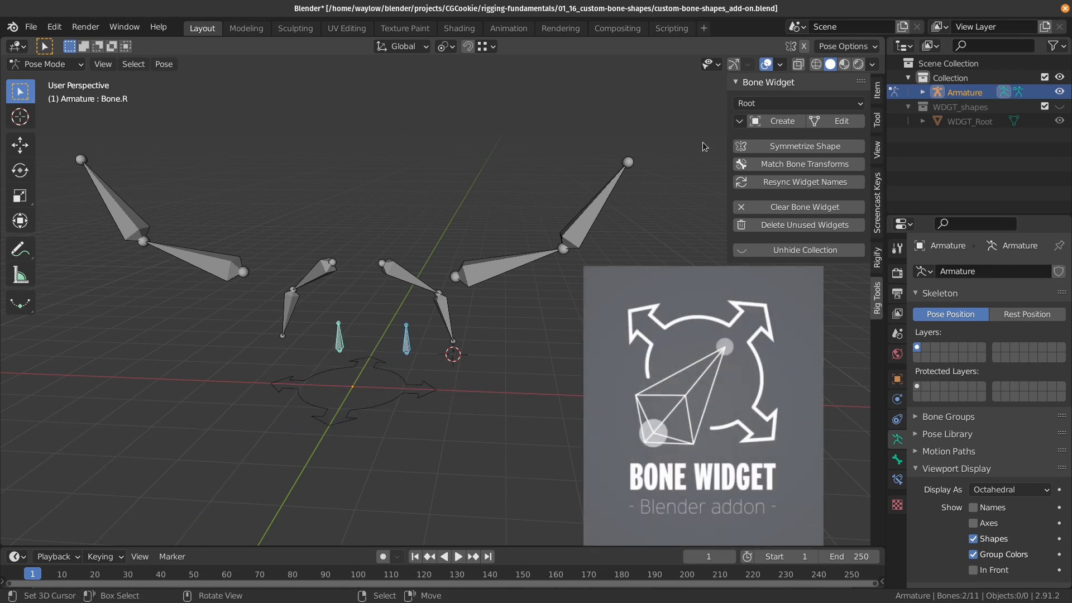
click(798, 103)
click(751, 120)
click(779, 121)
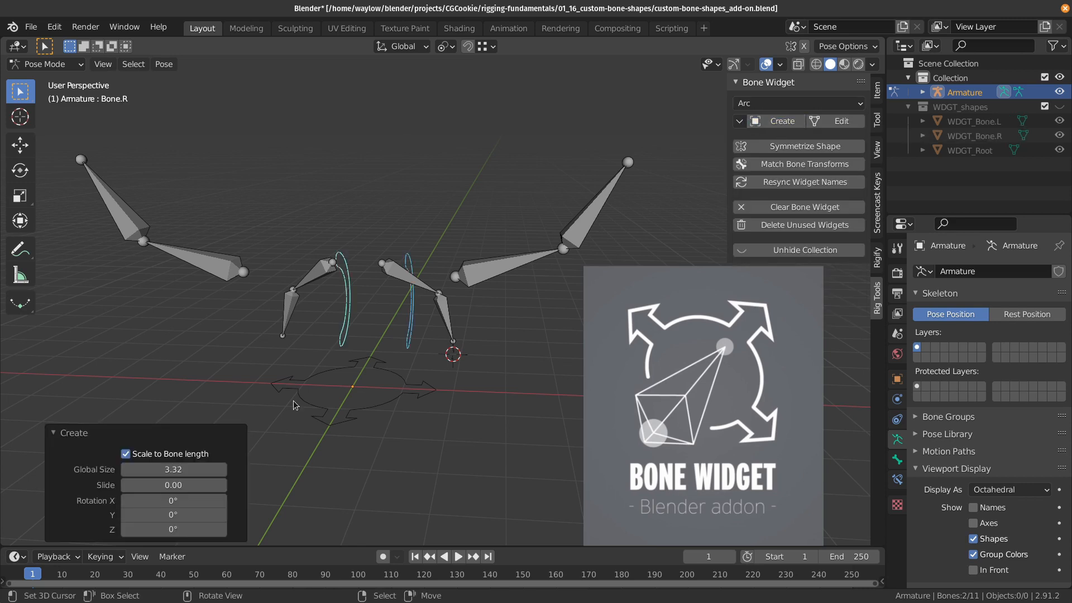
drag(173, 469, 134, 469)
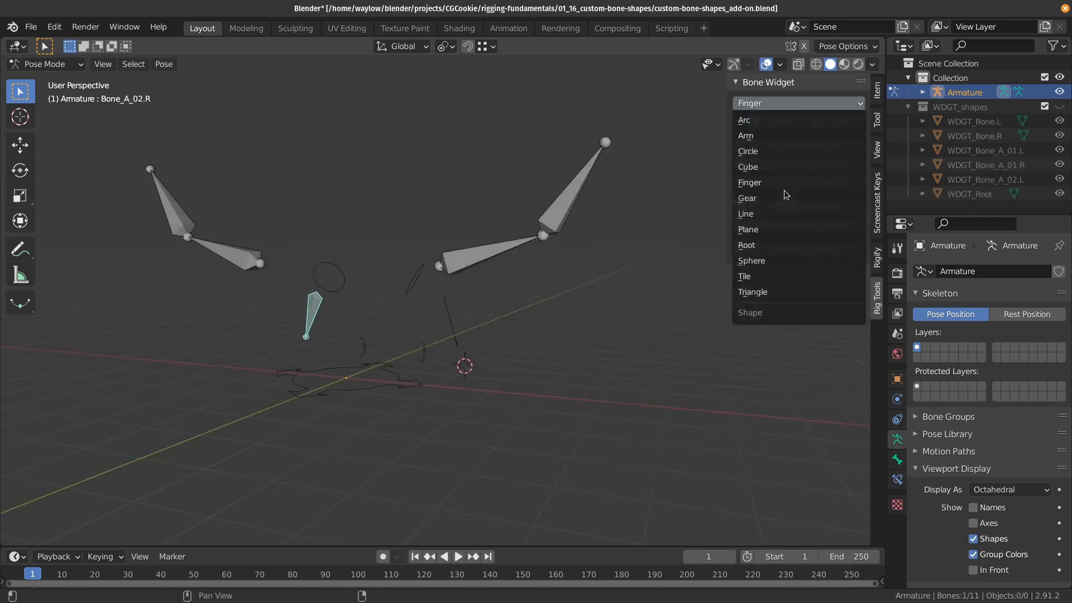
Step: Create a Sphere widget for Bone_A_02.R, enlarging it and sliding it towards the bone's tip
click(770, 262)
click(785, 127)
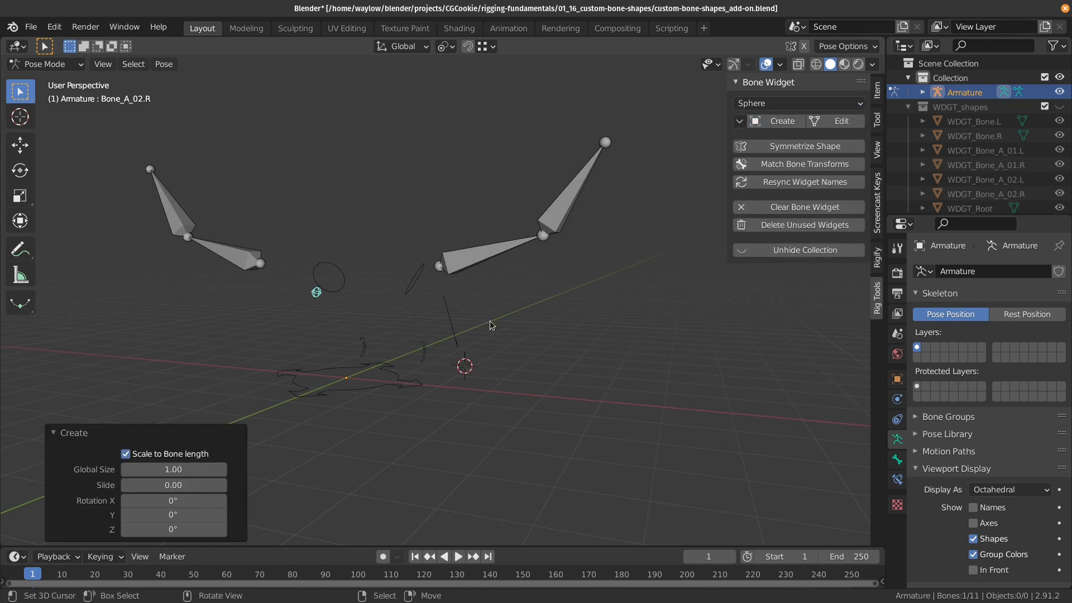
drag(168, 469, 215, 485)
Step: Create a Plane widget for Bone_B_01.L
click(478, 255)
middle_drag(504, 283, 535, 263)
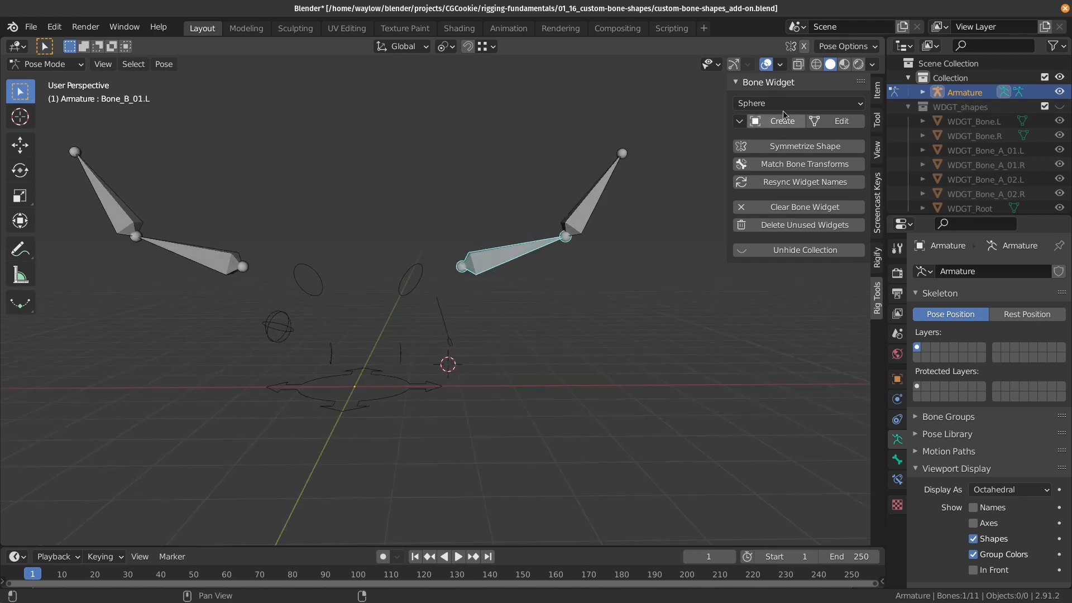
click(782, 106)
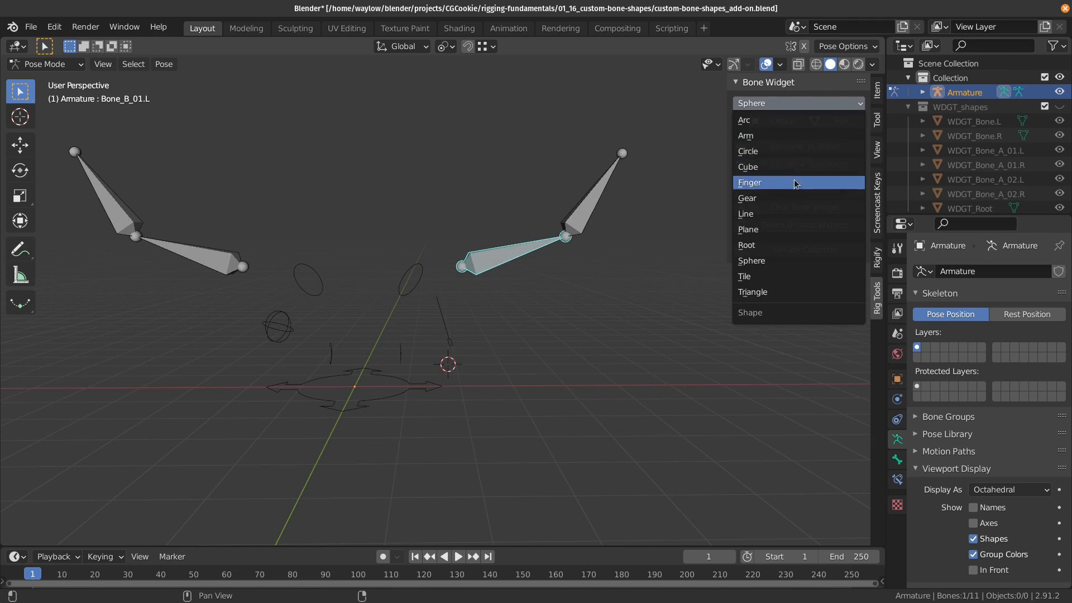
click(780, 230)
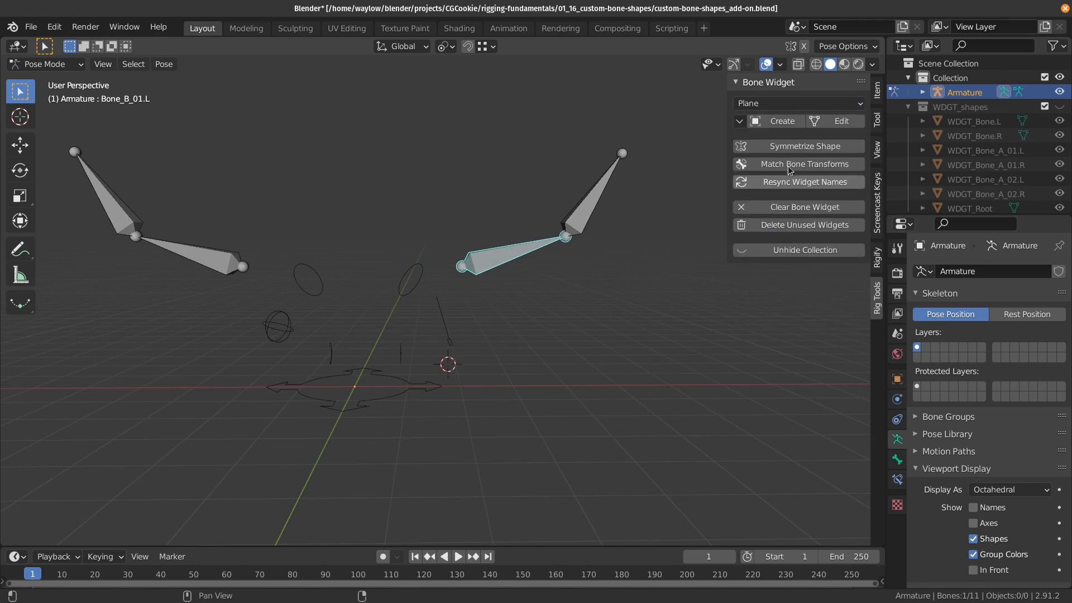
click(784, 121)
Step: Set the Plane widget's Global Size to 1 and its Slide to 0.5
click(195, 472)
text(1)
key(Return)
click(174, 485)
text(.5)
key(Return)
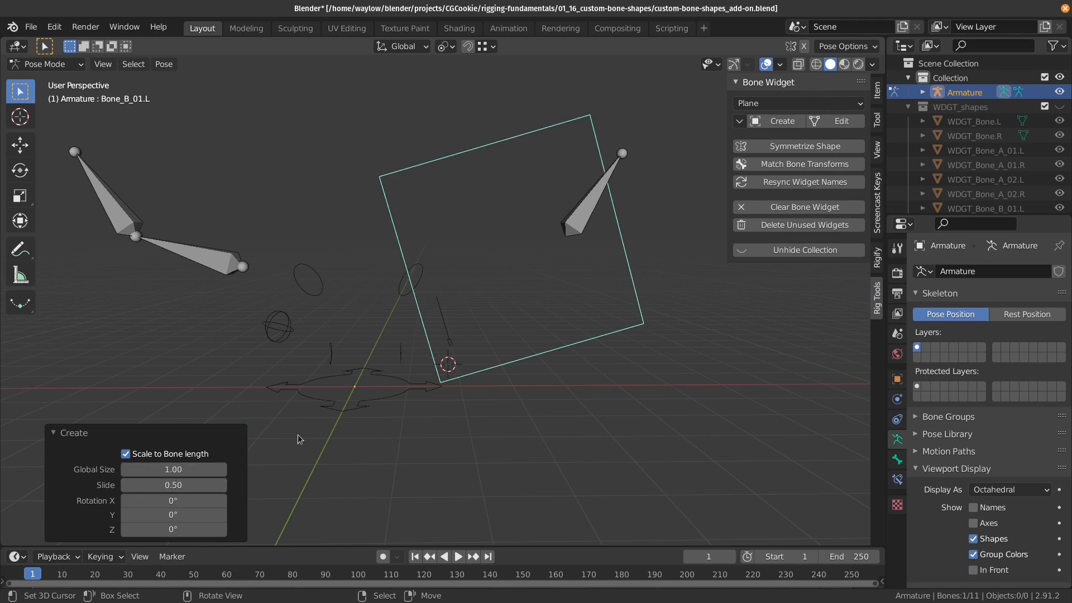
Step: Rotate the Plane widget 90° about X and reduce its Global Size to 0.26
drag(162, 500, 232, 501)
click(166, 499)
text(90)
key(Return)
click(173, 469)
text(0.5)
key(Return)
mouse_move(171, 463)
mouse_down()
mouse_move(146, 462)
mouse_move(158, 462)
mouse_up()
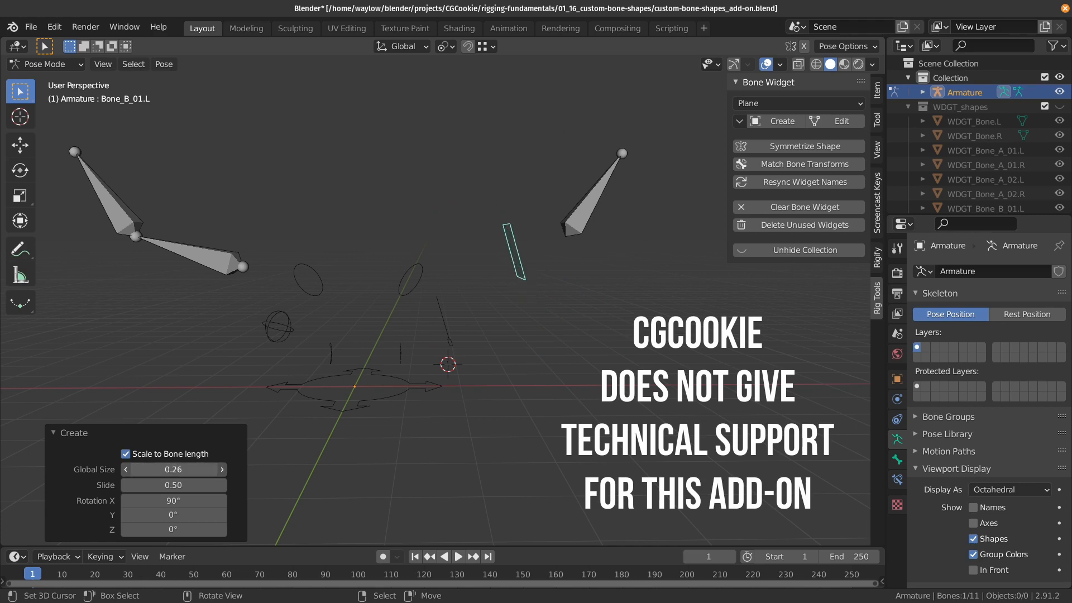
Step: Open the Plane widget of Bone_B_01.L for editing and reshape it by moving its selected corners
scroll(536, 262, down, 2)
middle_drag(403, 273, 396, 292)
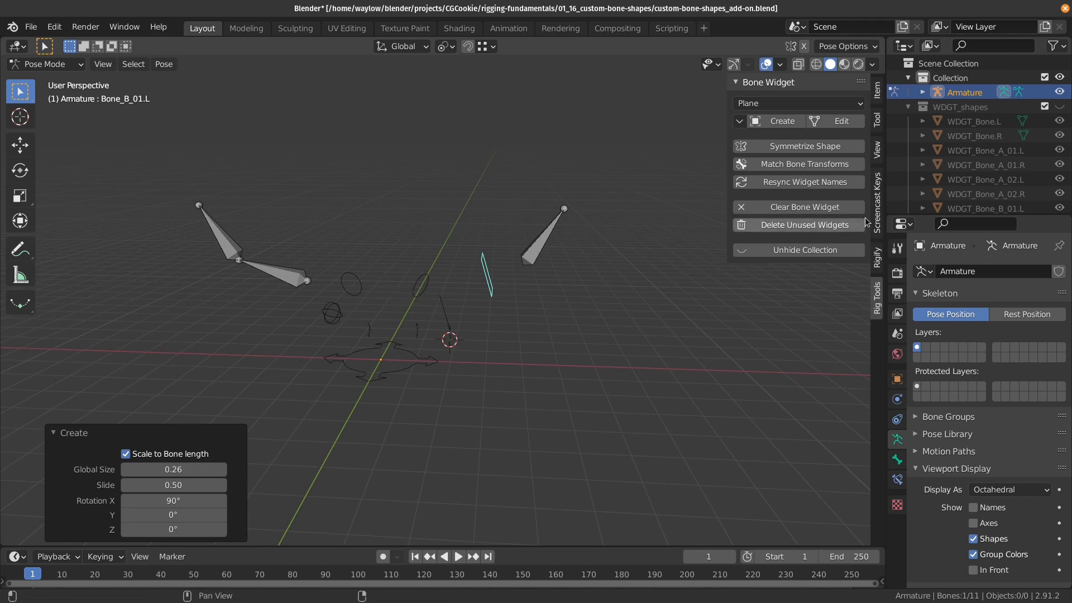
middle_drag(466, 339, 491, 329)
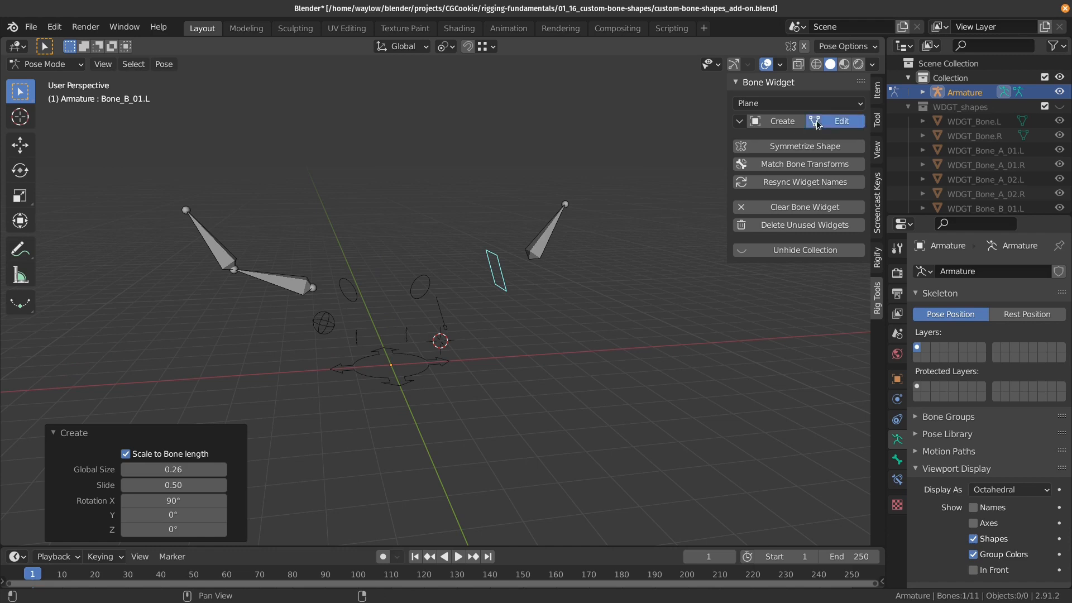
click(836, 121)
scroll(508, 291, up, 3)
right_click(532, 278)
shift+right_click(546, 284)
key(g)
middle_drag(550, 274, 559, 293)
click(559, 311)
key(g)
click(594, 295)
key(ctrl+Tab)
key(Escape)
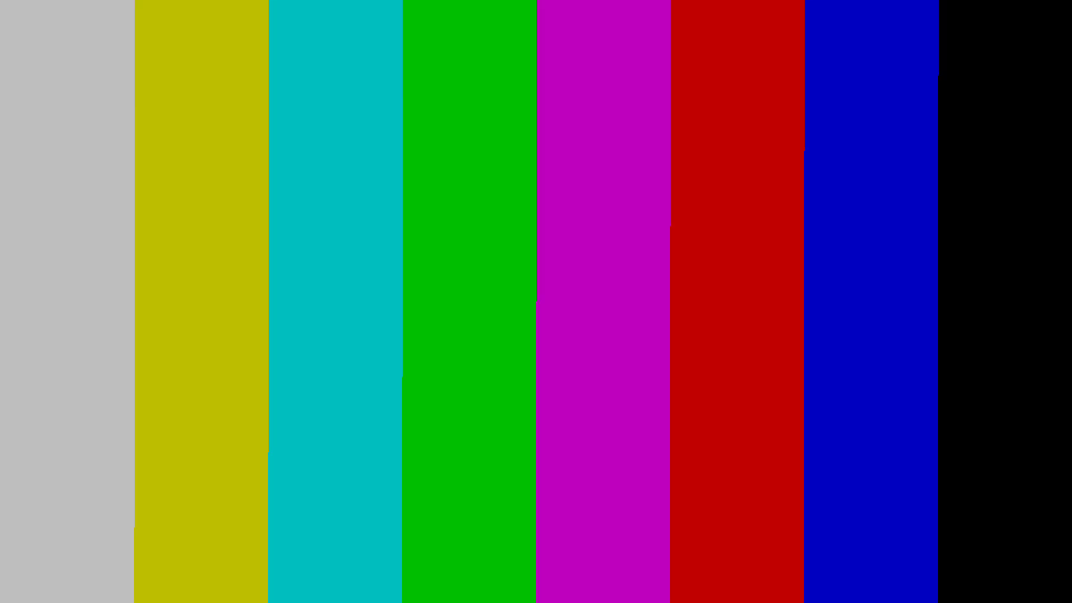